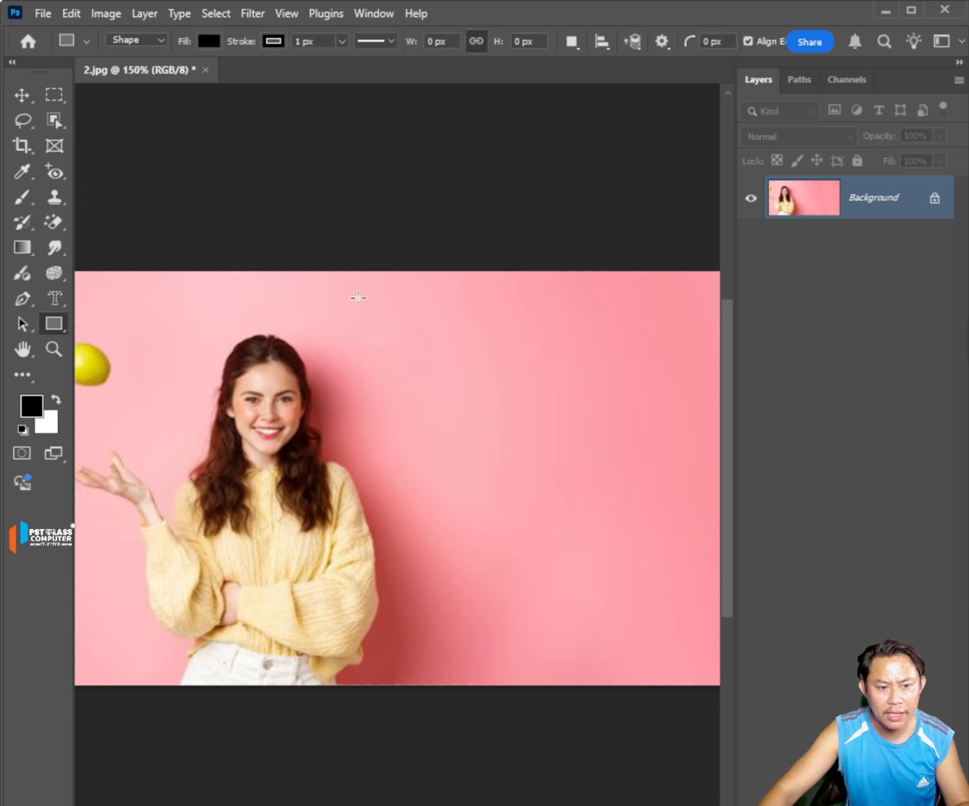
Draw a rectangle about 183 × 107 px beside the woman in Shape mode, and add a square about 98 px below it on the same layer.
key("u")
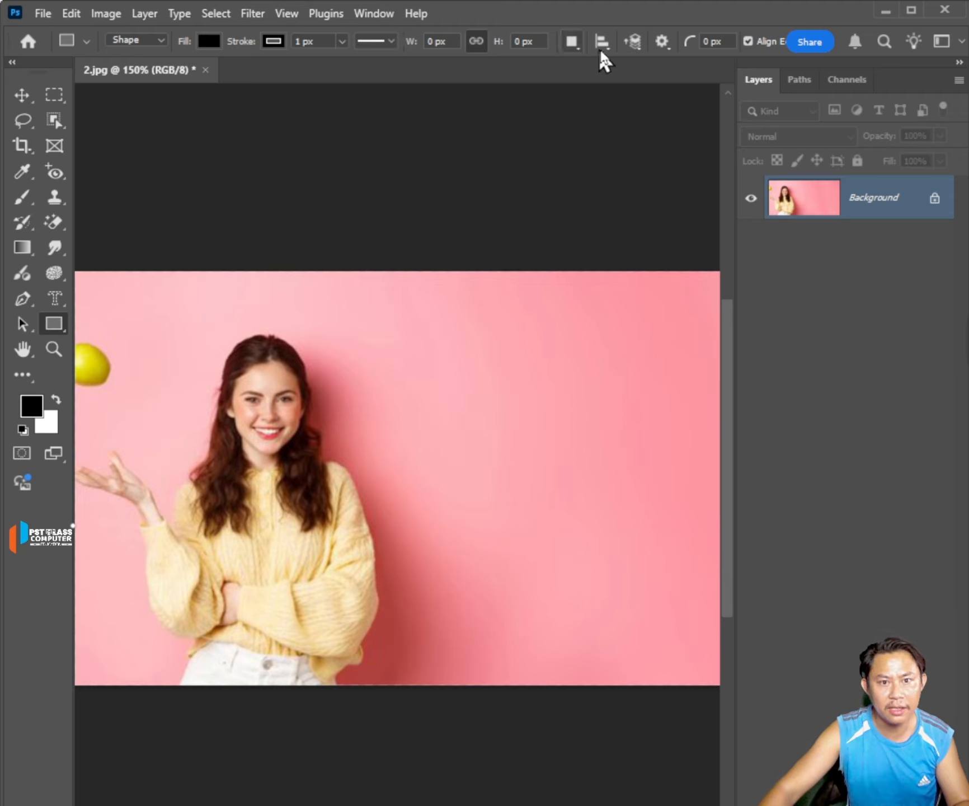
left_click(160, 43)
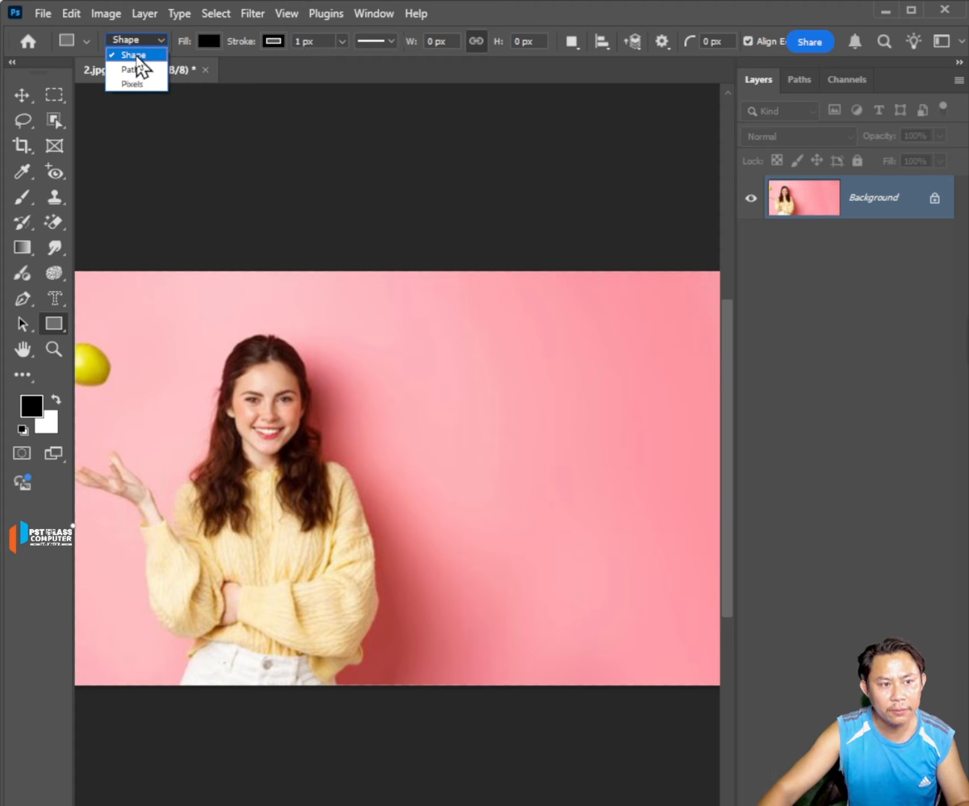
left_click(137, 57)
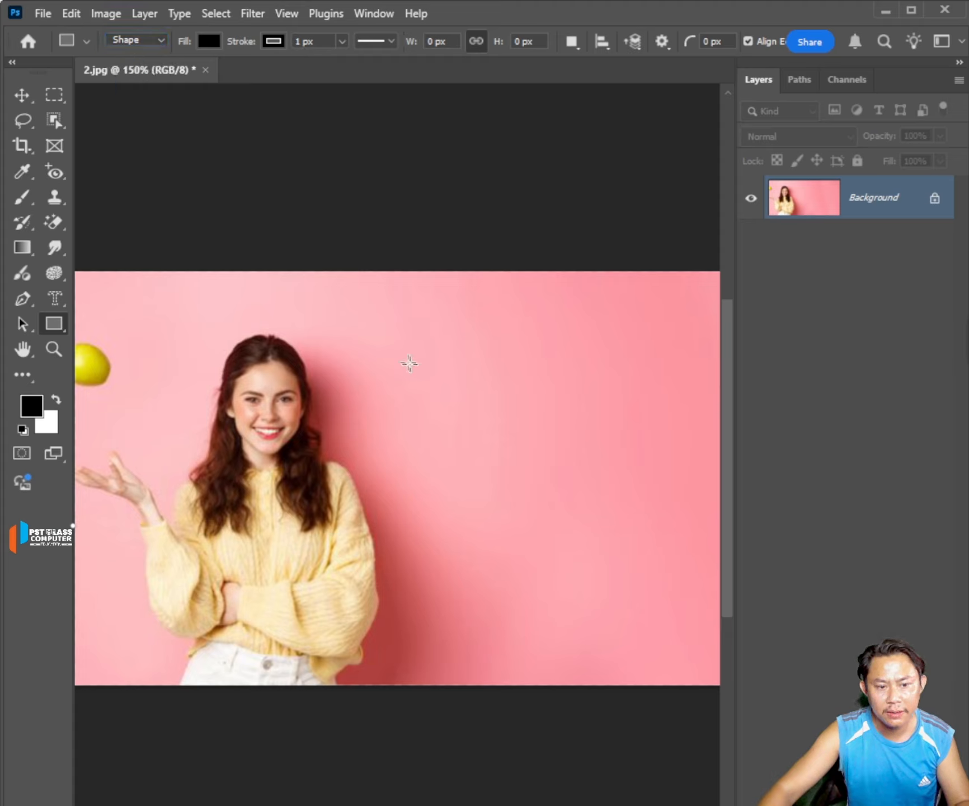
left_click_drag(387, 318, 636, 464)
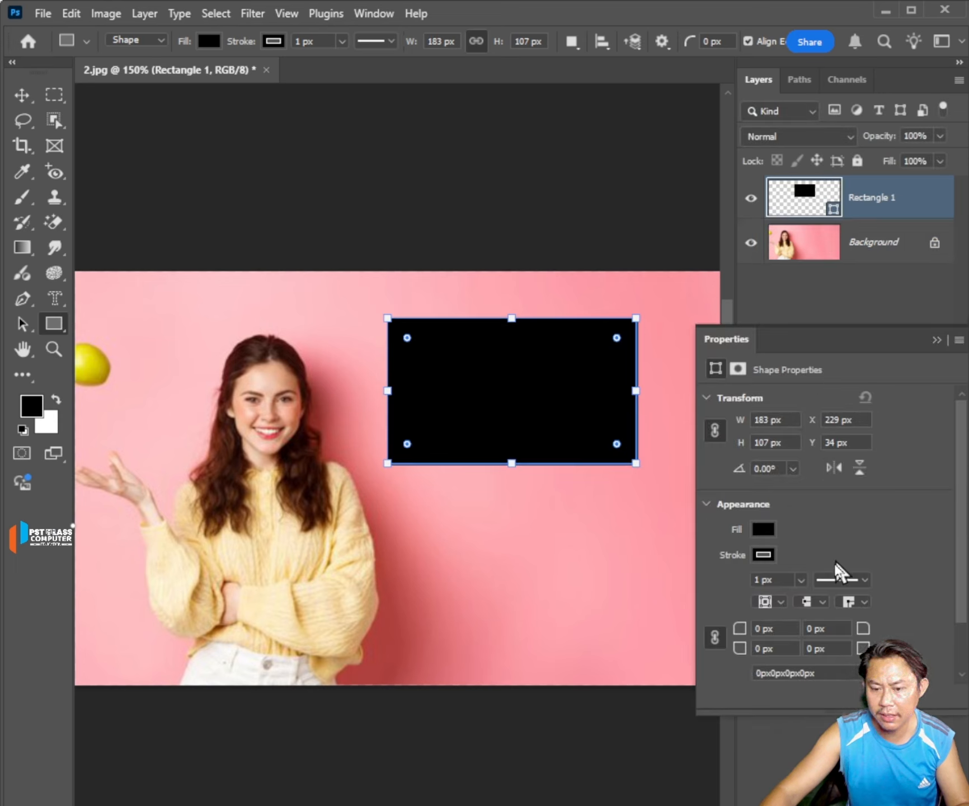
left_click(938, 340)
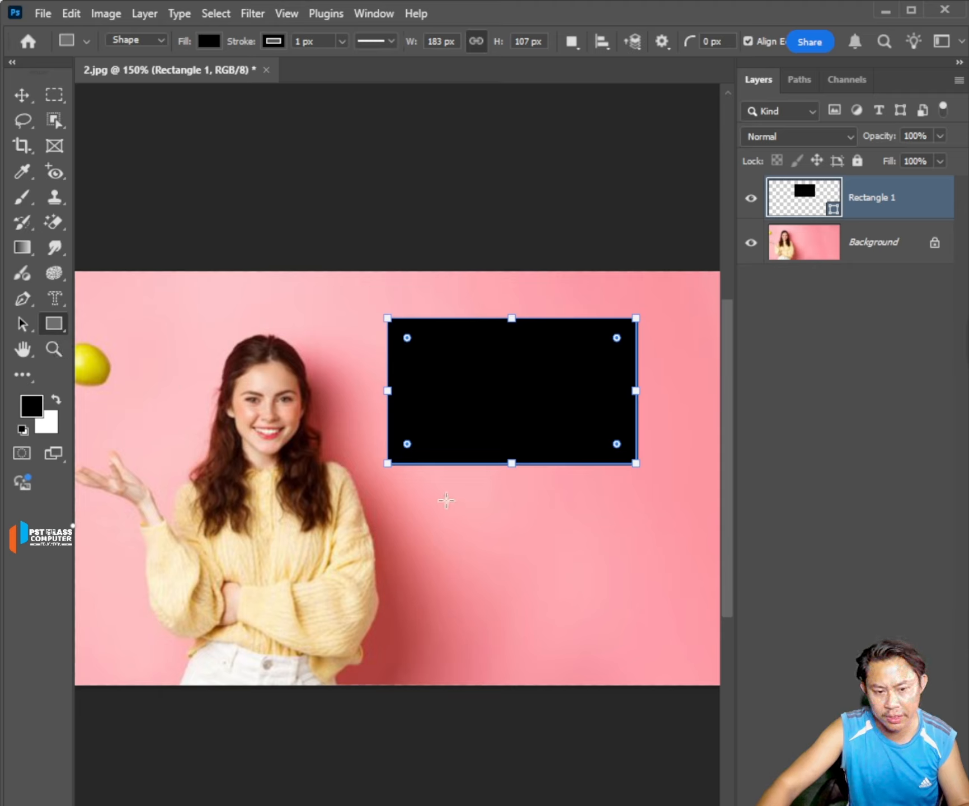
key("shift")
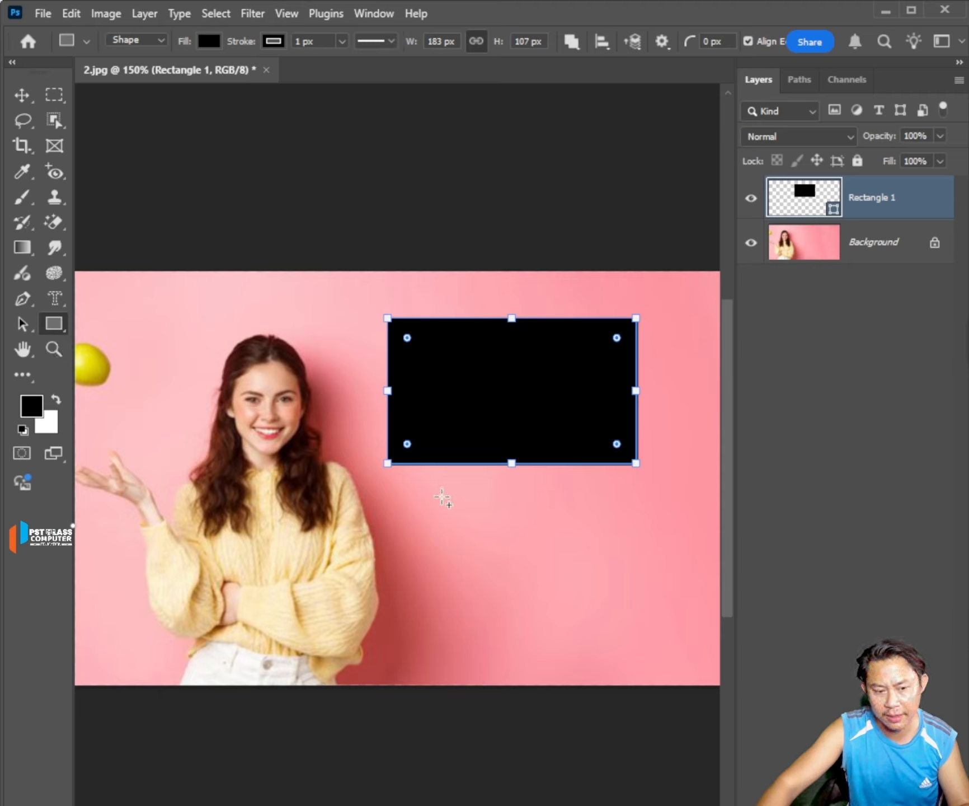
left_click_drag(439, 492, 572, 678)
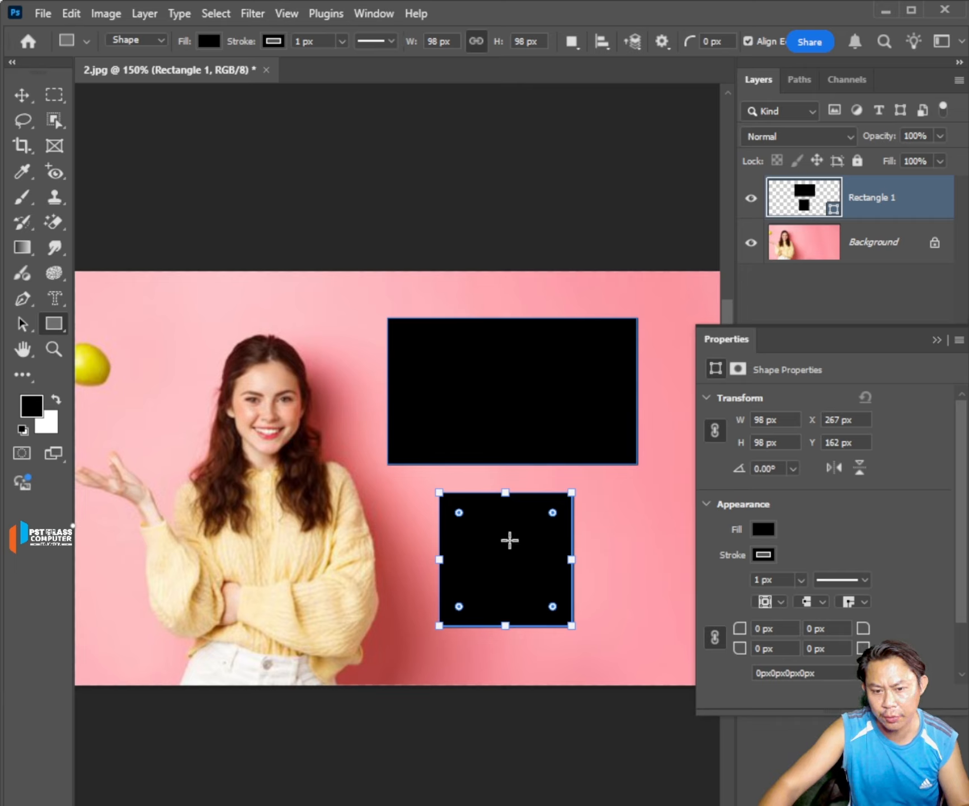
Try a red fill on the Rectangle 1 shapes and return it to black.
left_click(764, 528)
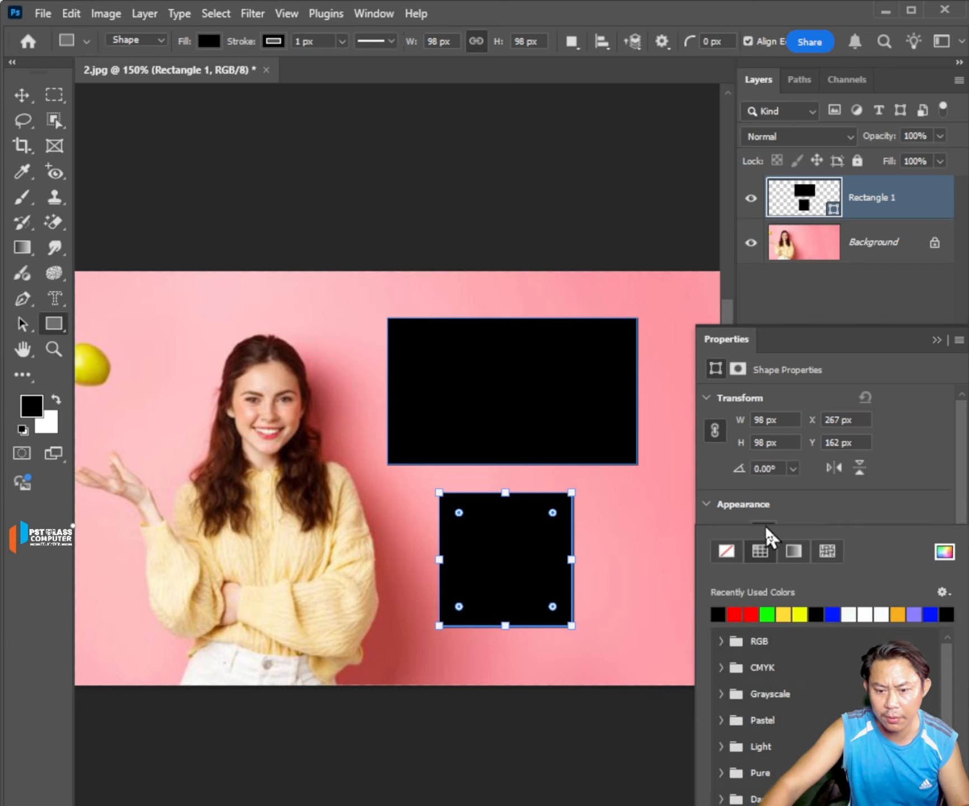
left_click(752, 613)
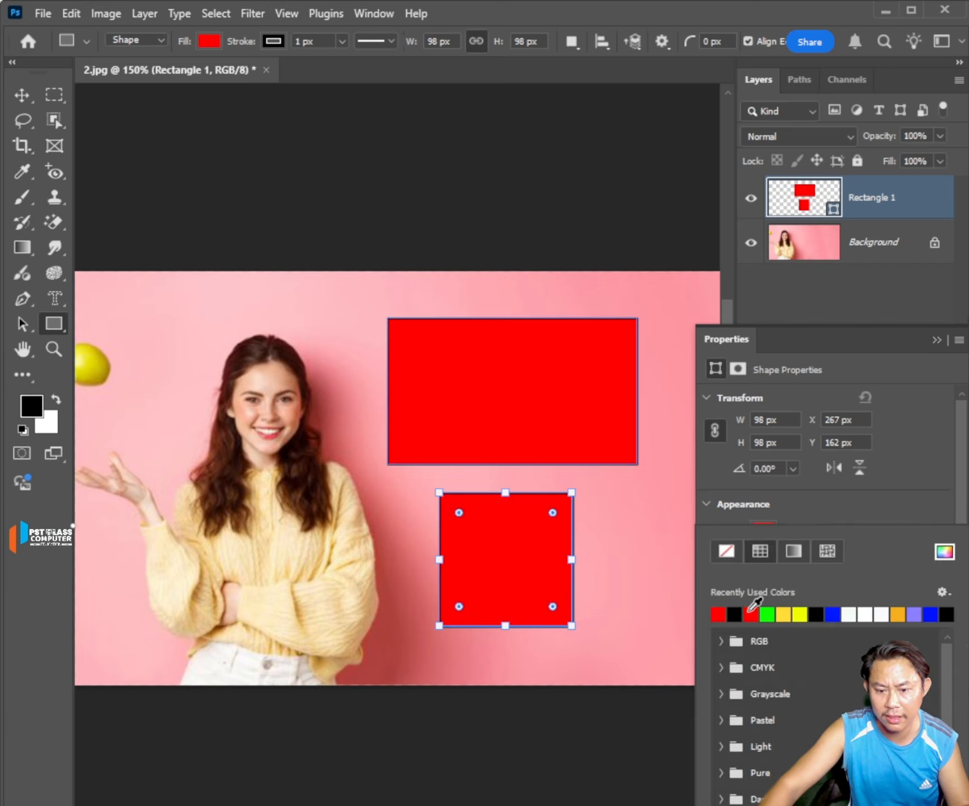
left_click(735, 614)
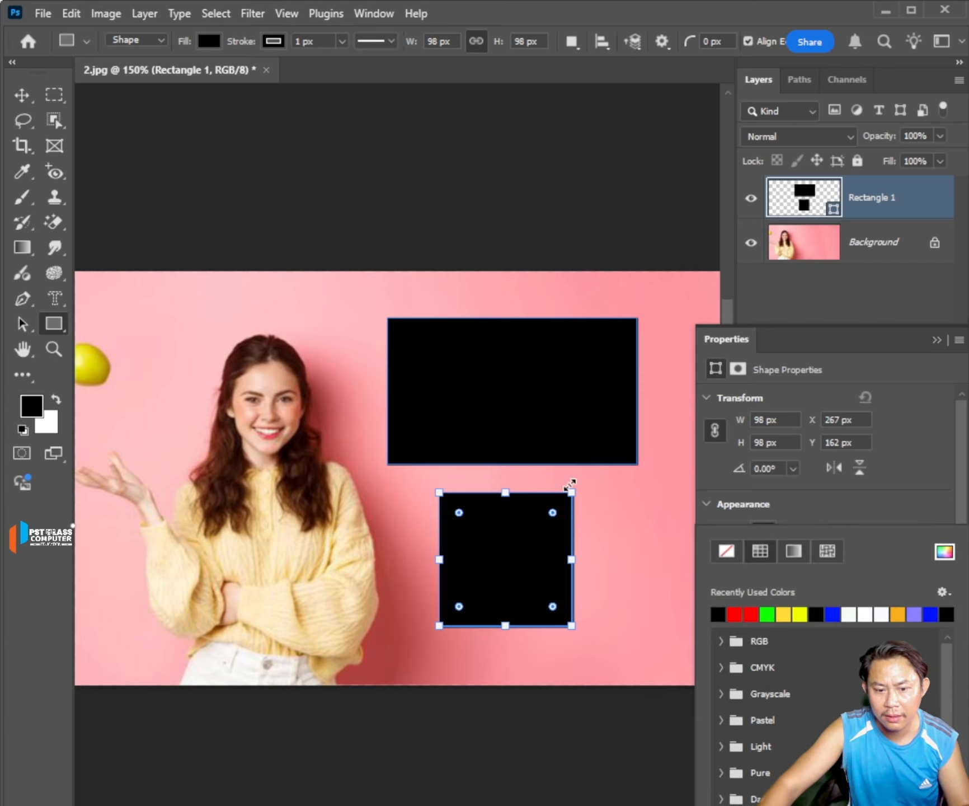
left_click(935, 339)
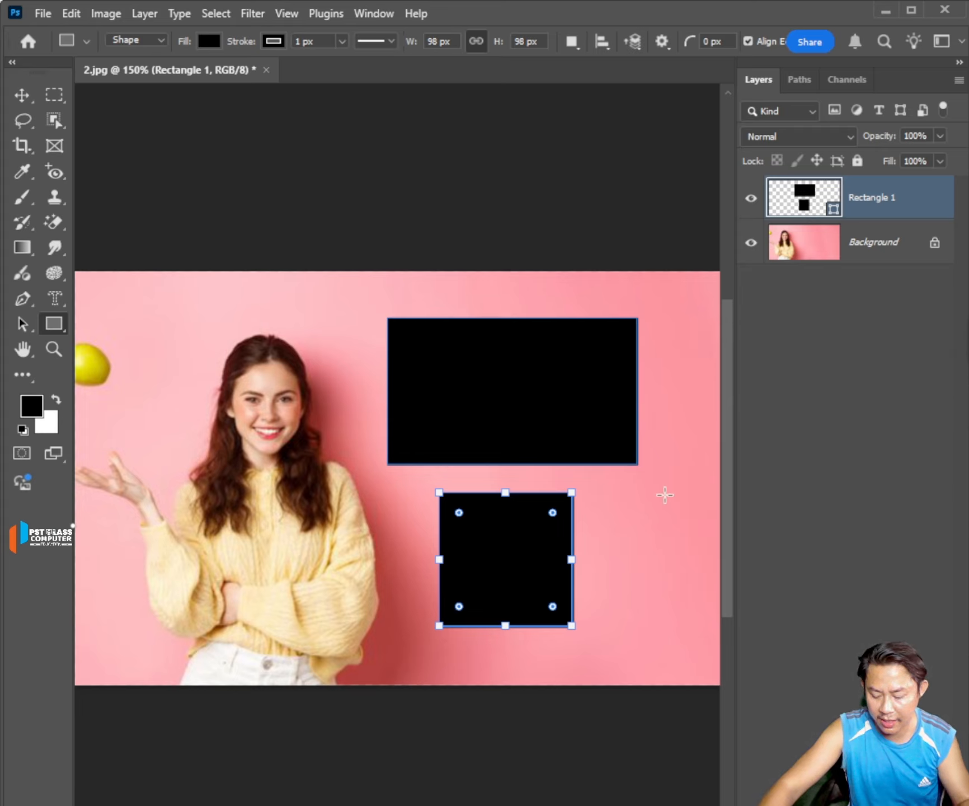
Draw a square on a separate shape layer directly above the Background and set its linked width and height to 80 px.
left_click(879, 246)
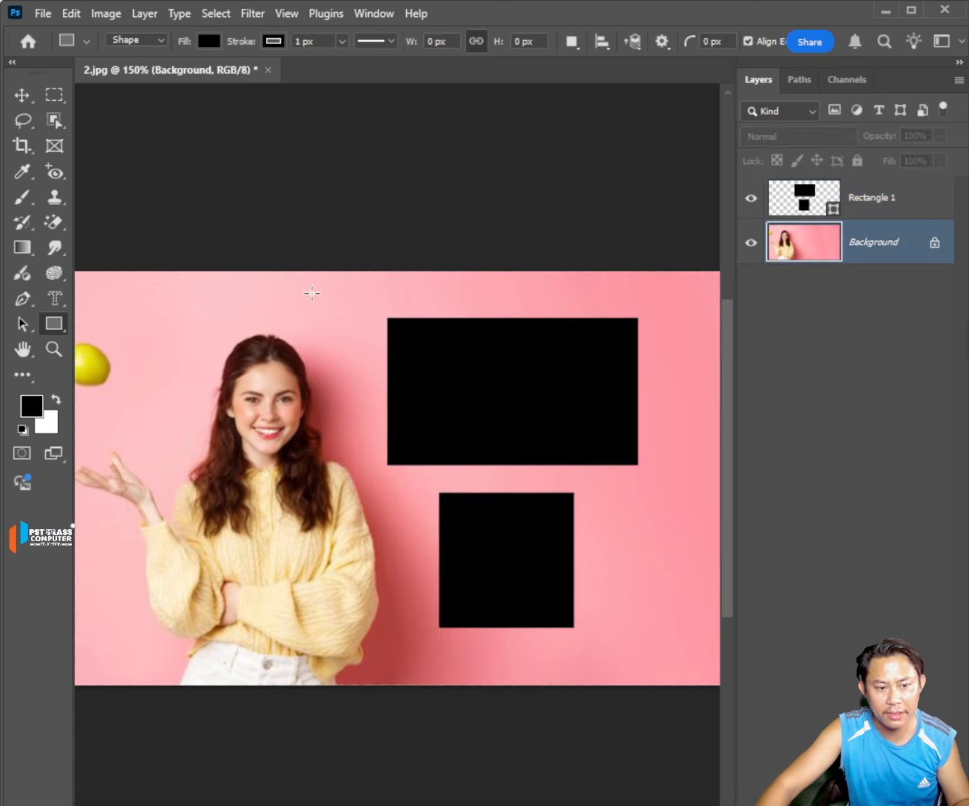
left_click_drag(320, 291, 444, 415)
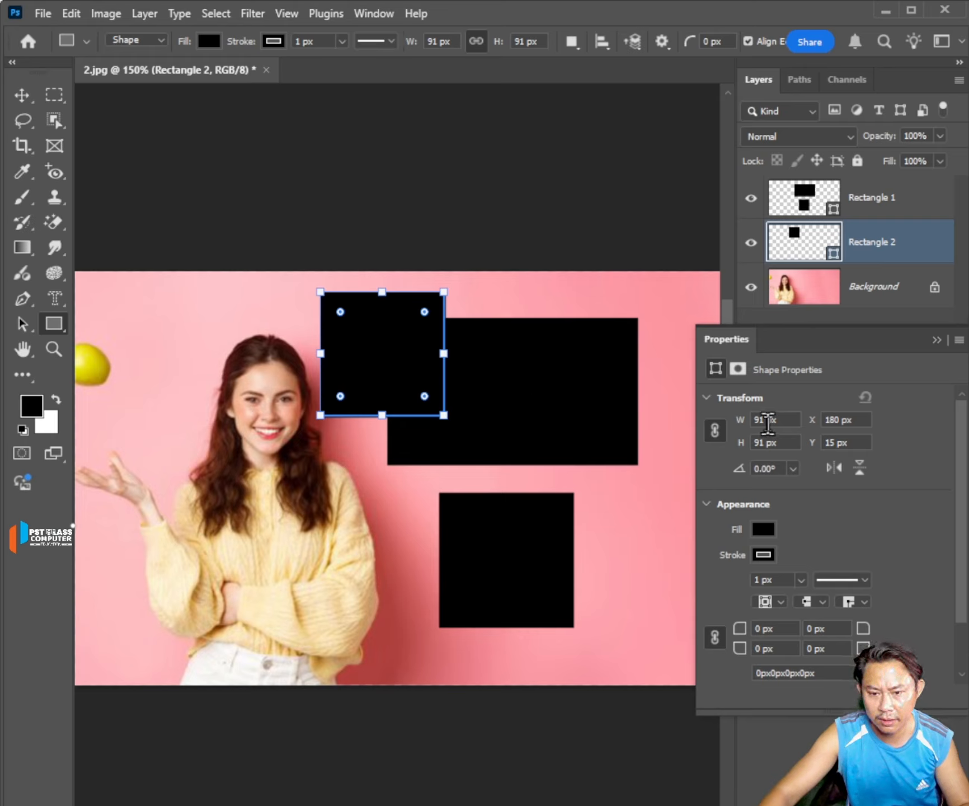
double_click(761, 420)
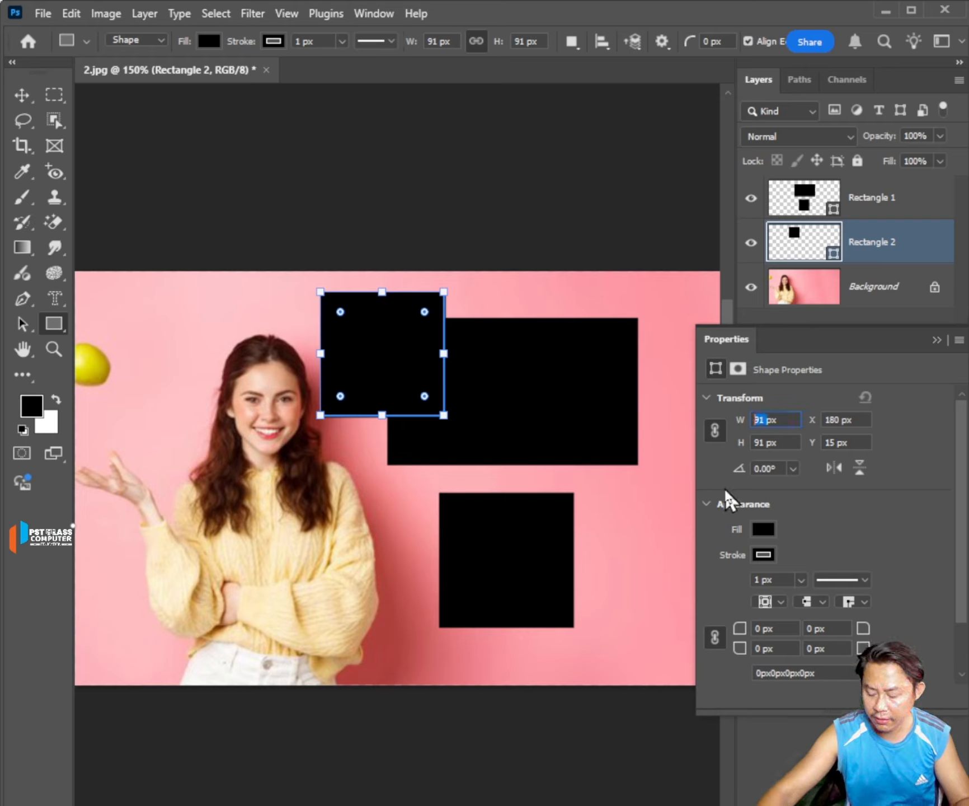
type("8")
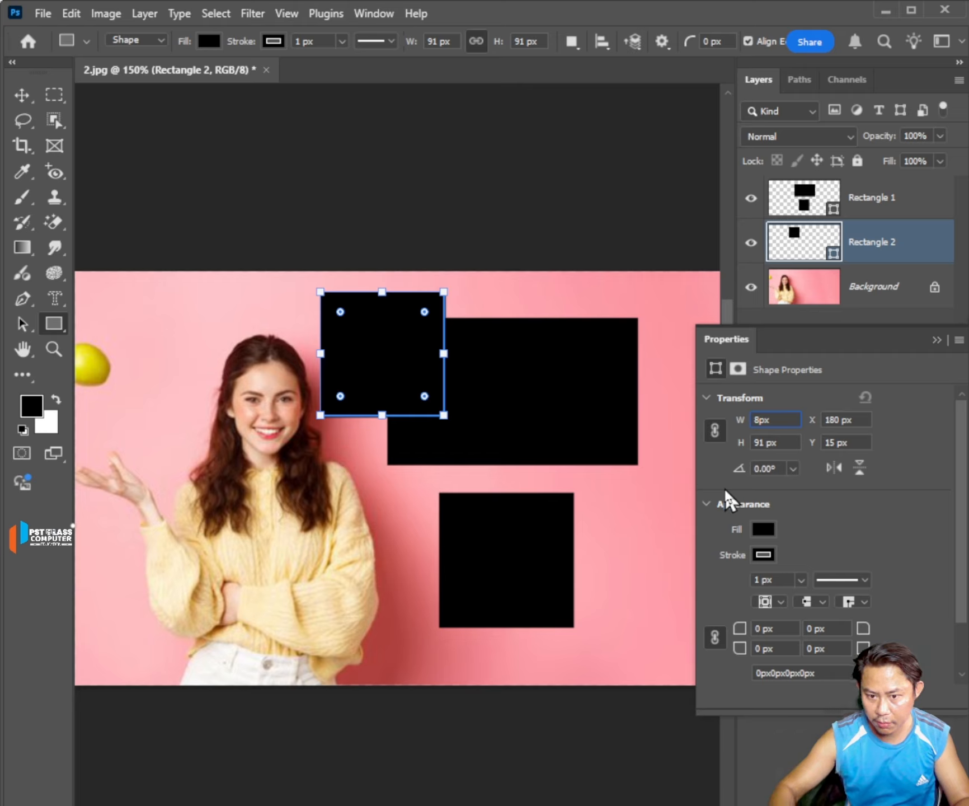
type("0")
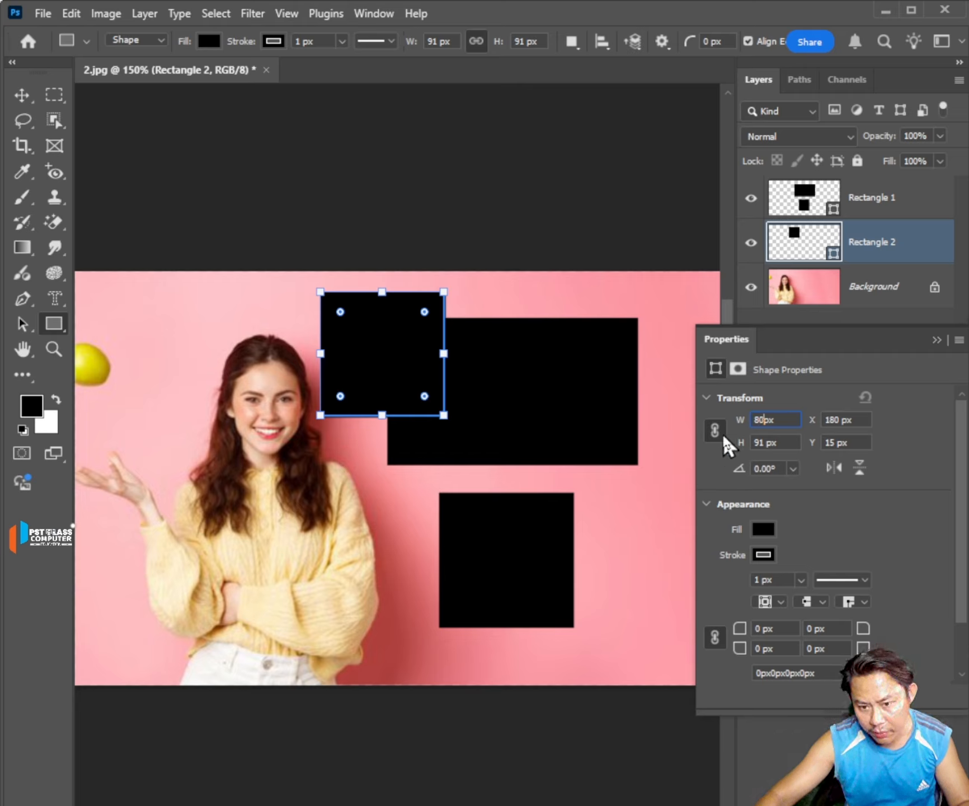
key("Return")
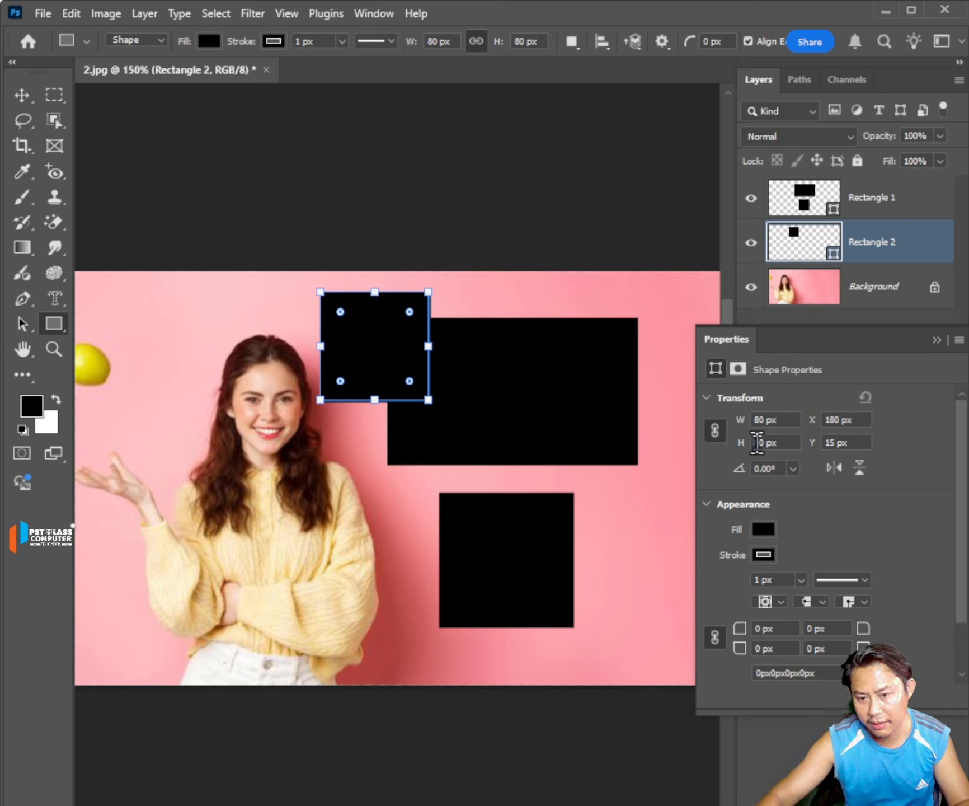
Unlink the new shape's width and height and set its width to 150 px.
left_click_drag(767, 416, 750, 419)
left_click(714, 430)
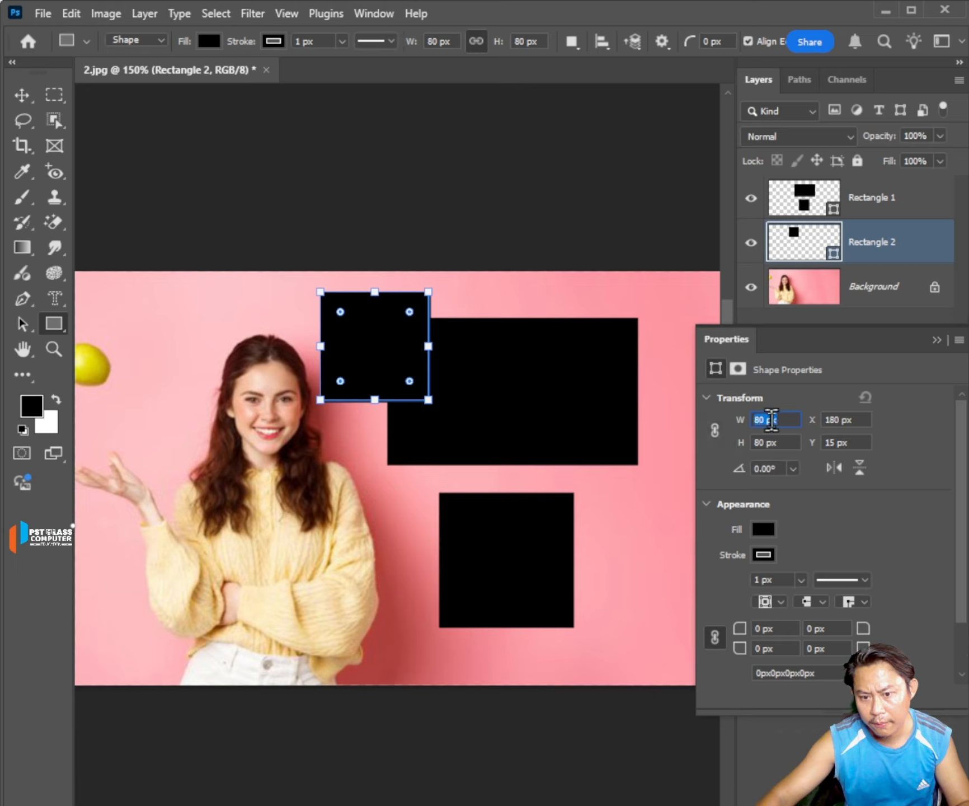
type("1")
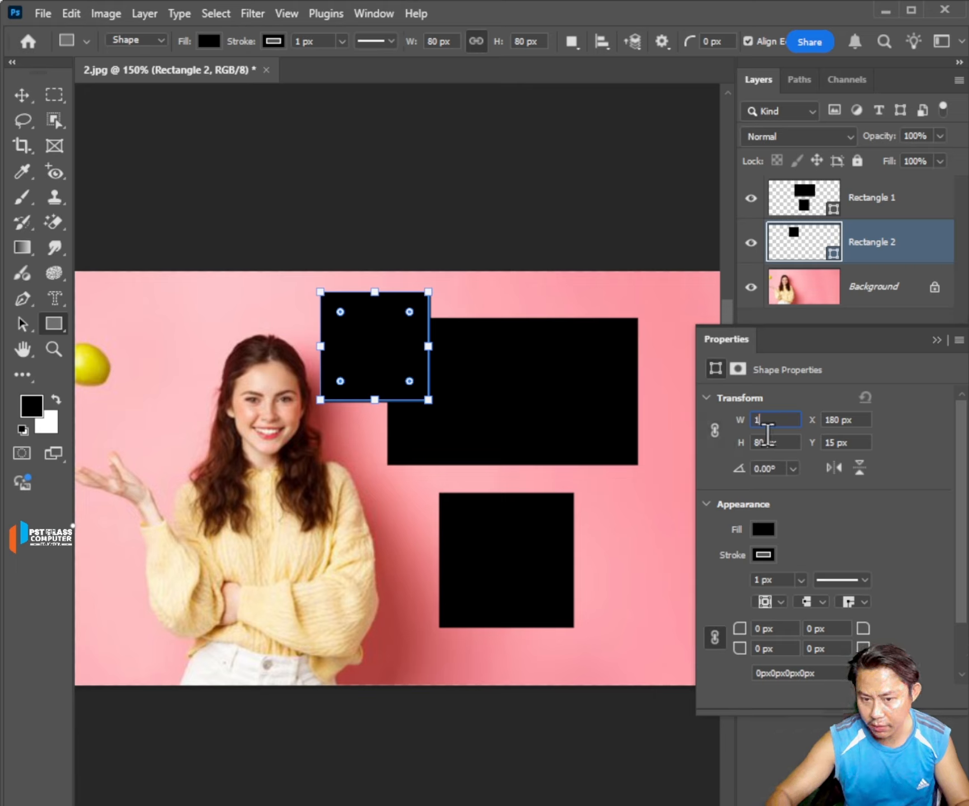
type("50")
key("Return")
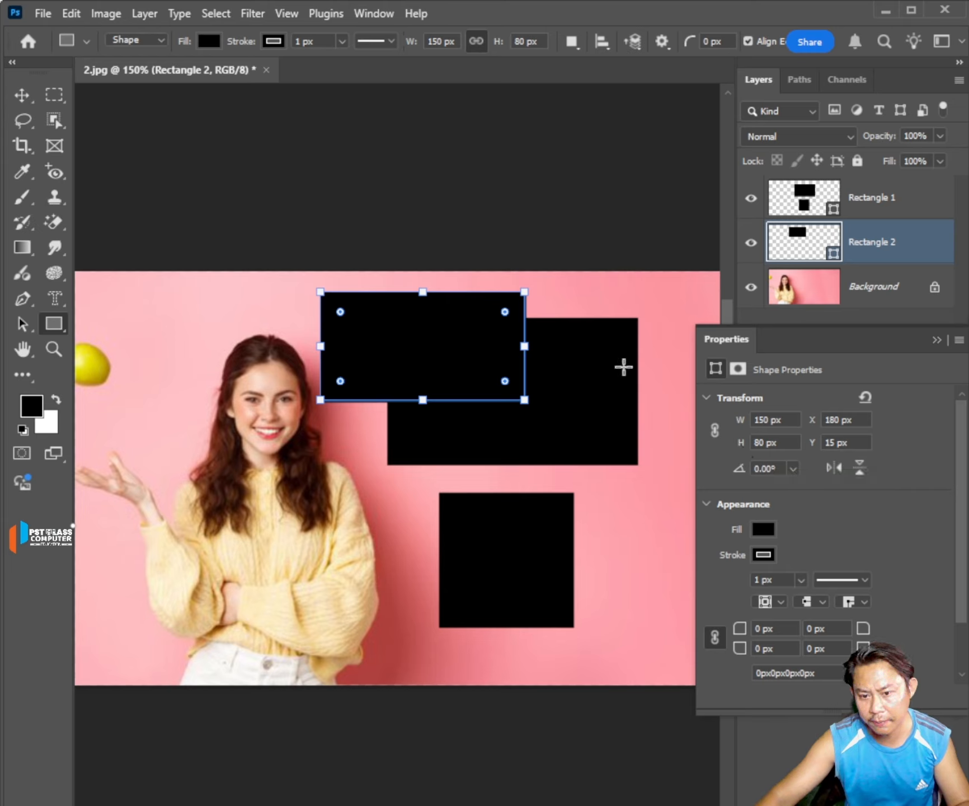
Hide the Rectangle 1 layer and set the height of the Rectangle 2 shape to 200 px.
left_click(751, 199)
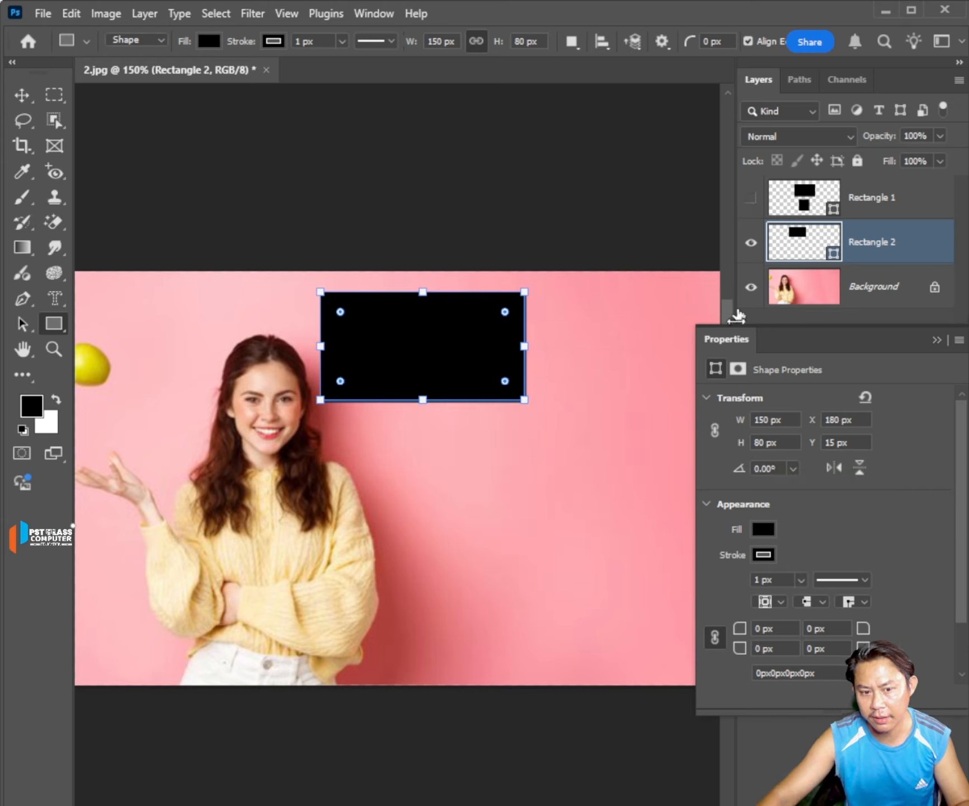
left_click(767, 441)
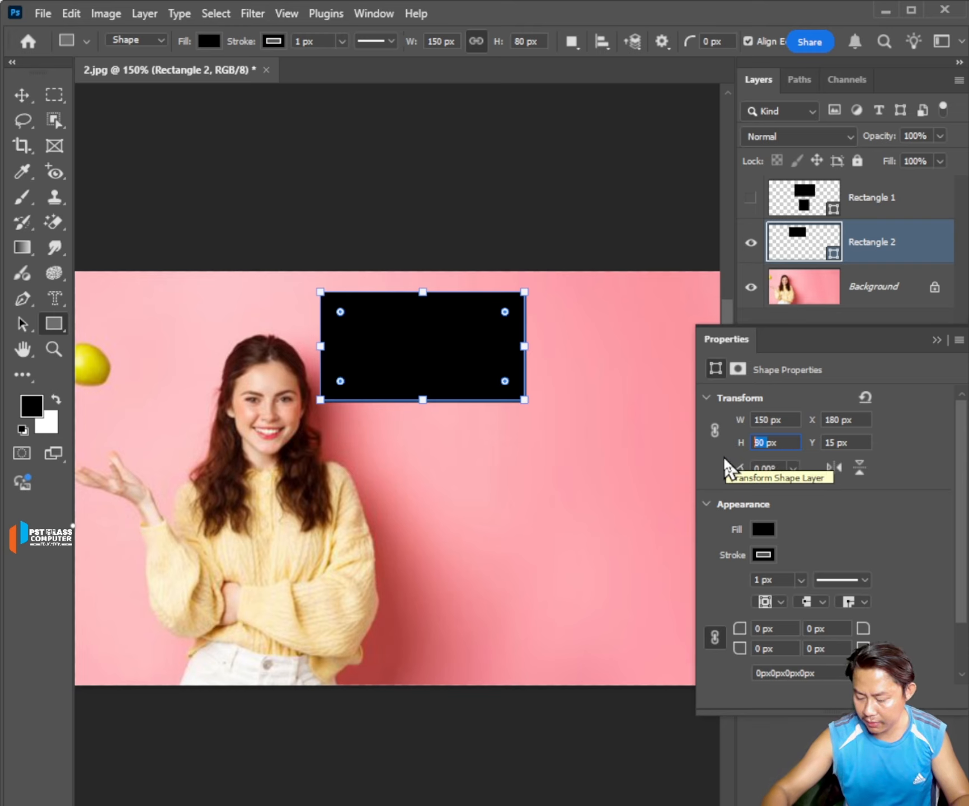
type("200")
key("Return")
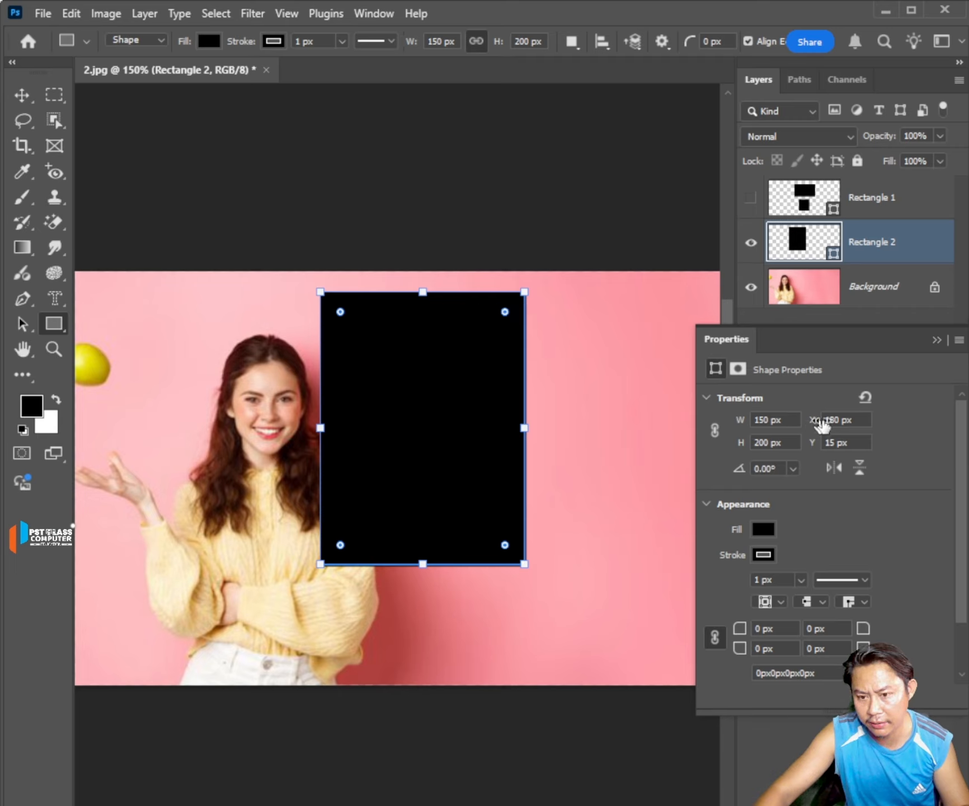
Reposition the Rectangle 2 shape beside the woman at about X 254 px and Y 37 px.
left_click_drag(812, 425, 892, 432)
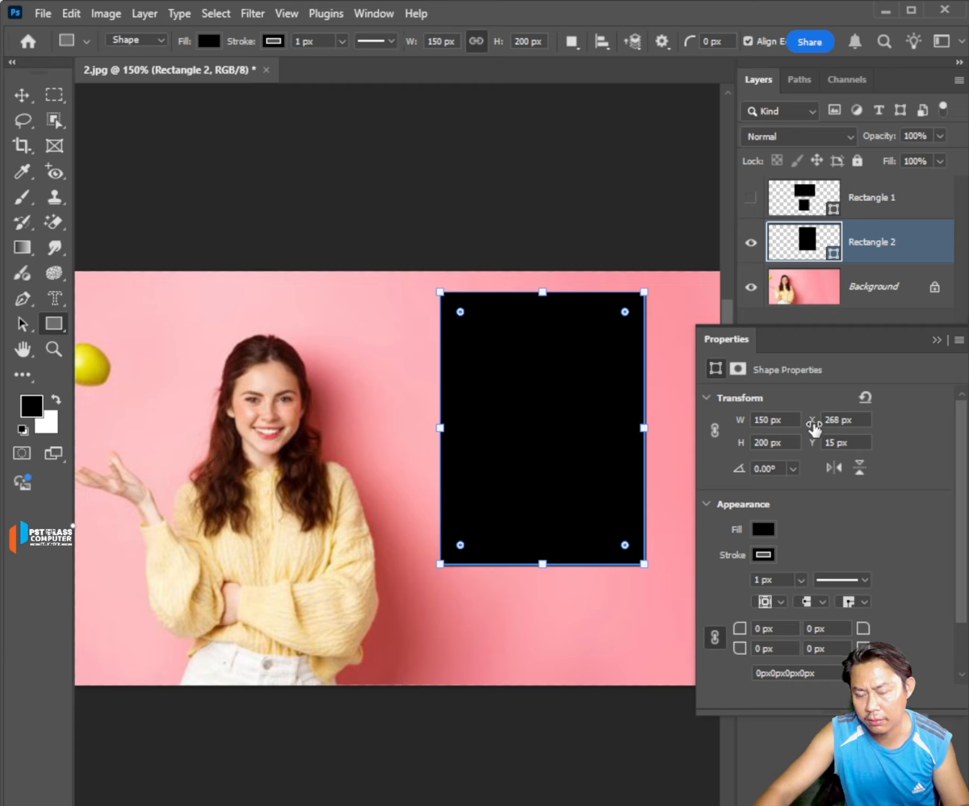
left_click_drag(814, 428, 684, 429)
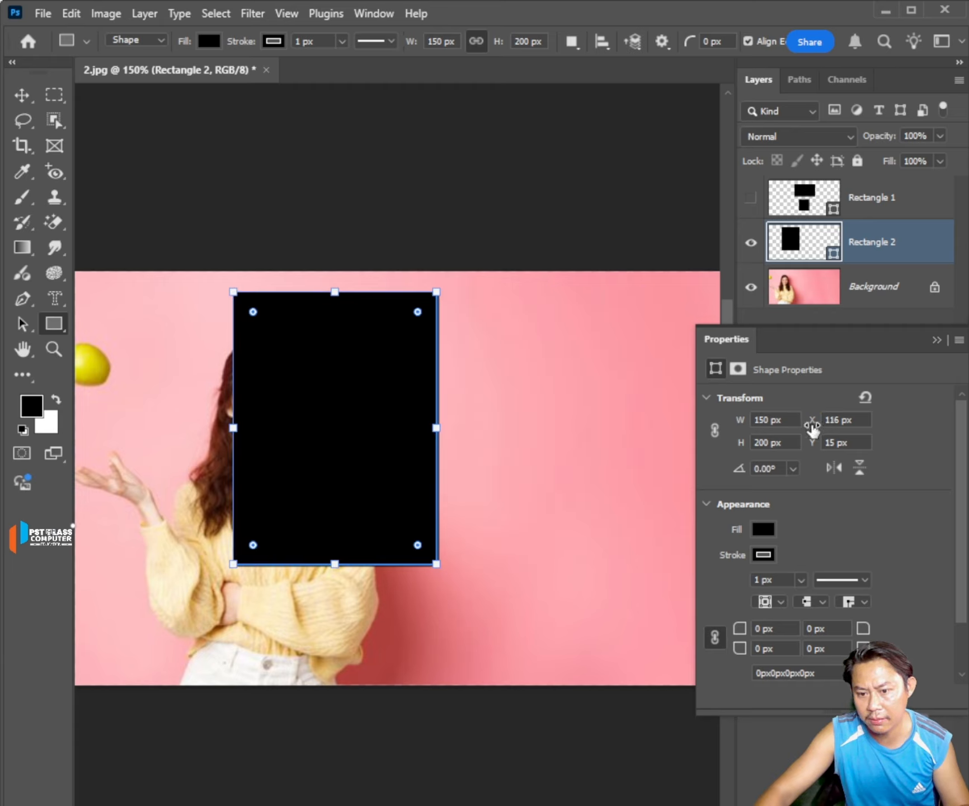
left_click(845, 420)
type("176")
key("Return")
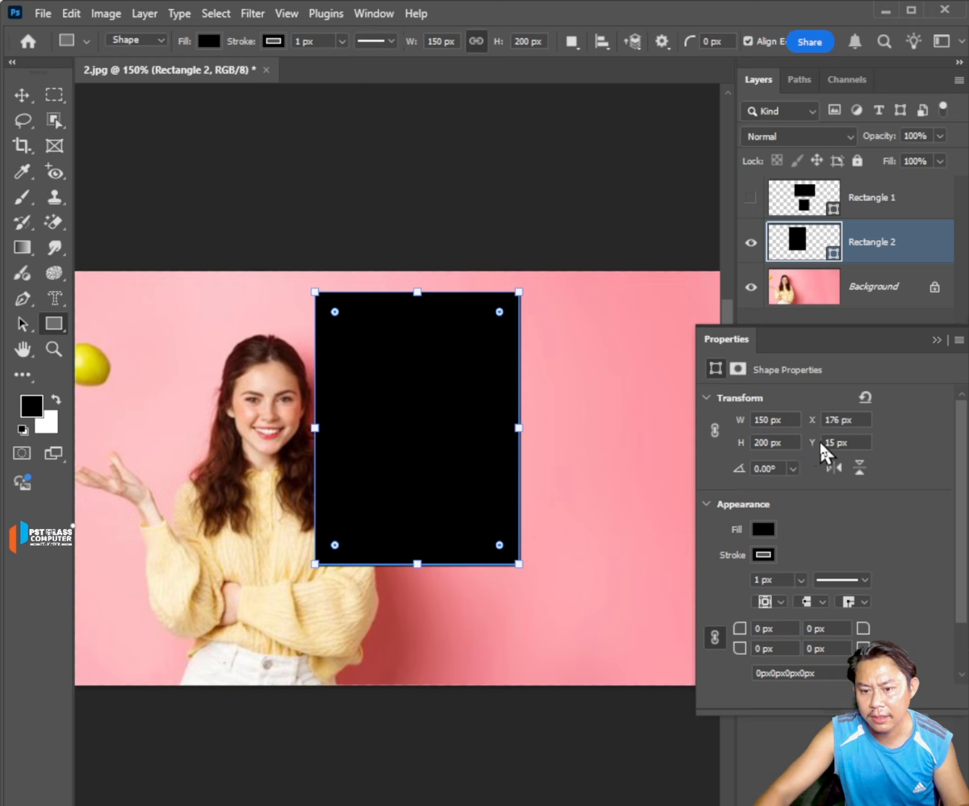
left_click_drag(809, 441, 873, 441)
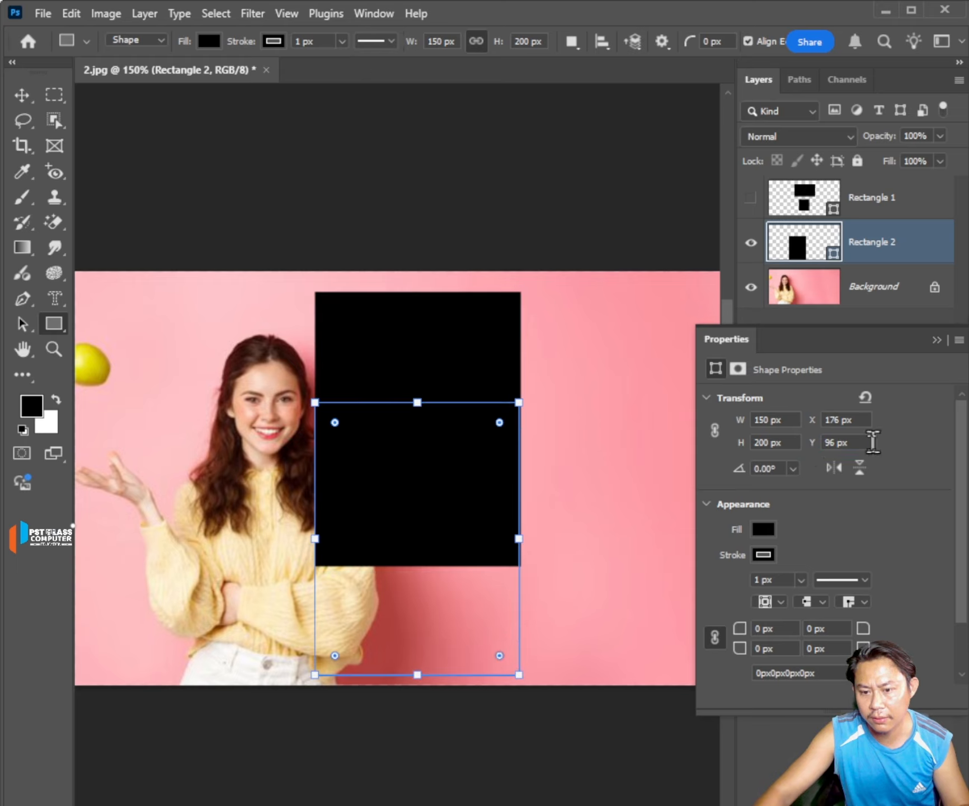
left_click_drag(814, 443, 742, 511)
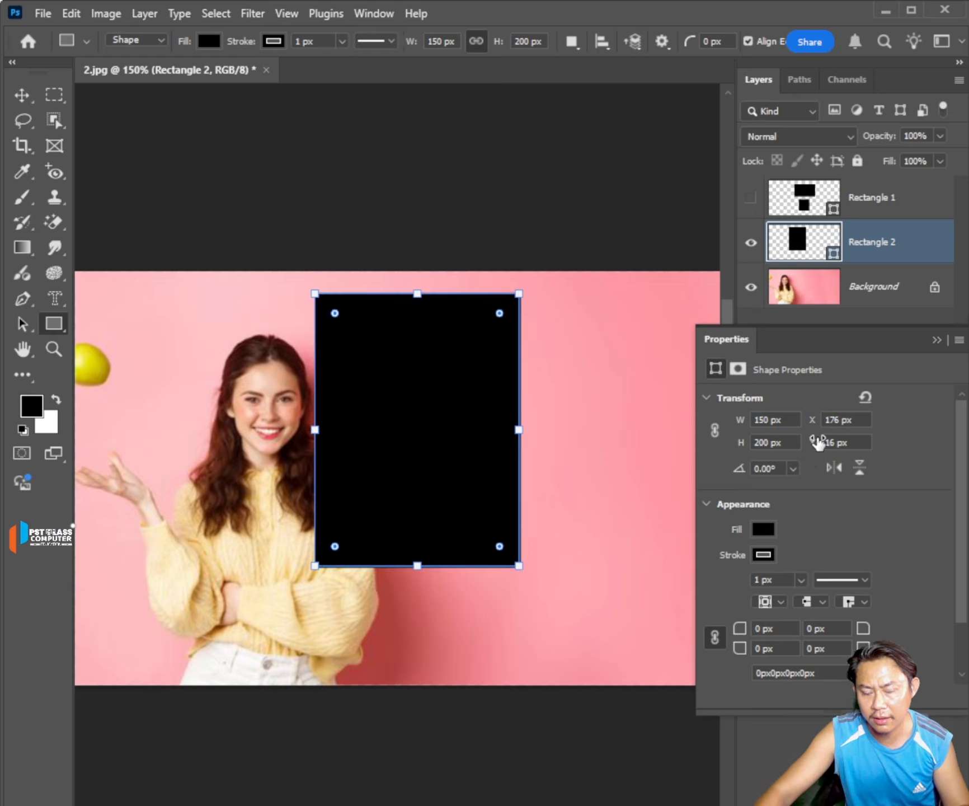
left_click_drag(818, 443, 872, 423)
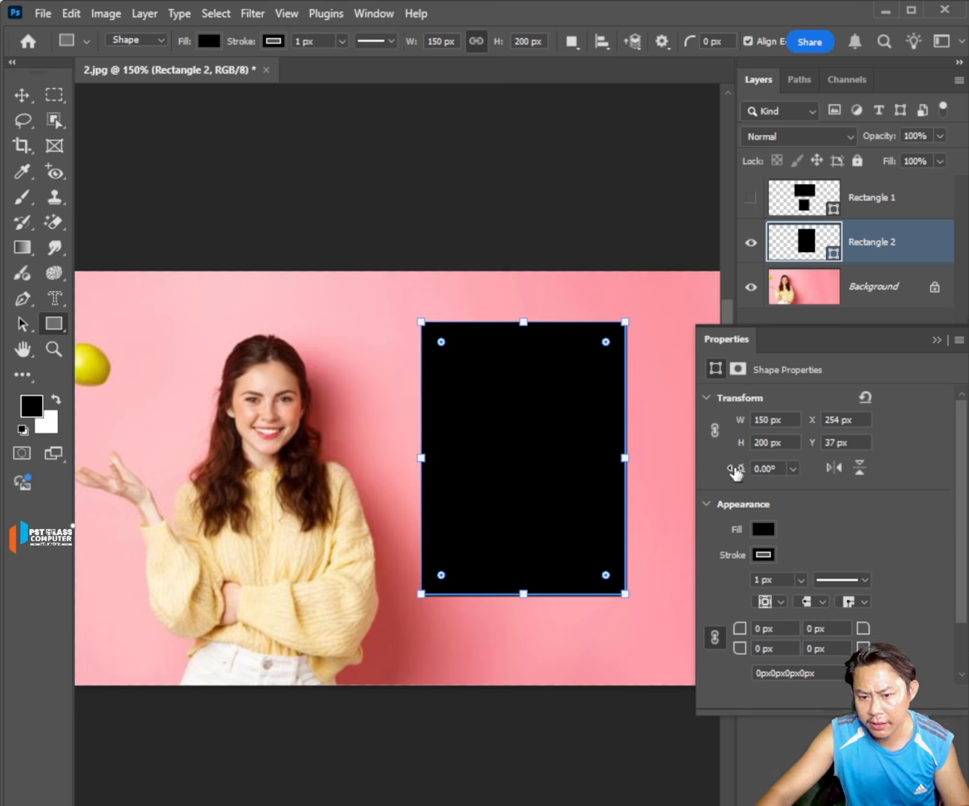
Try rotating the Rectangle 2 shape to -150° and to -180°.
left_click(792, 468)
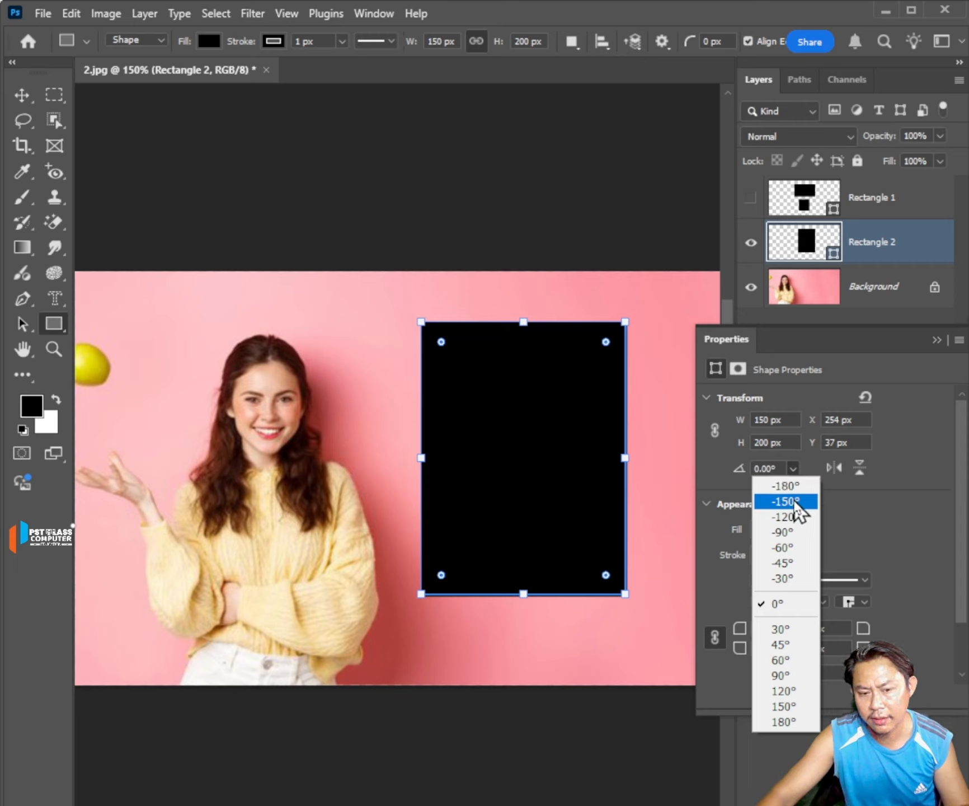
left_click(794, 501)
left_click(792, 467)
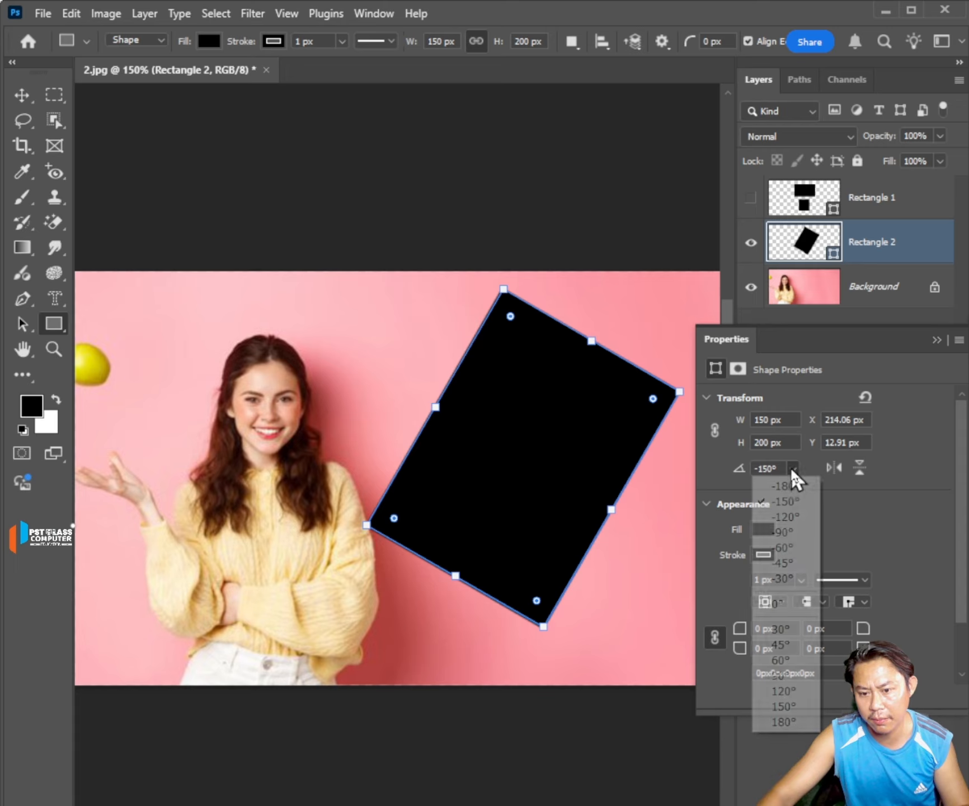
left_click(790, 501)
left_click(794, 466)
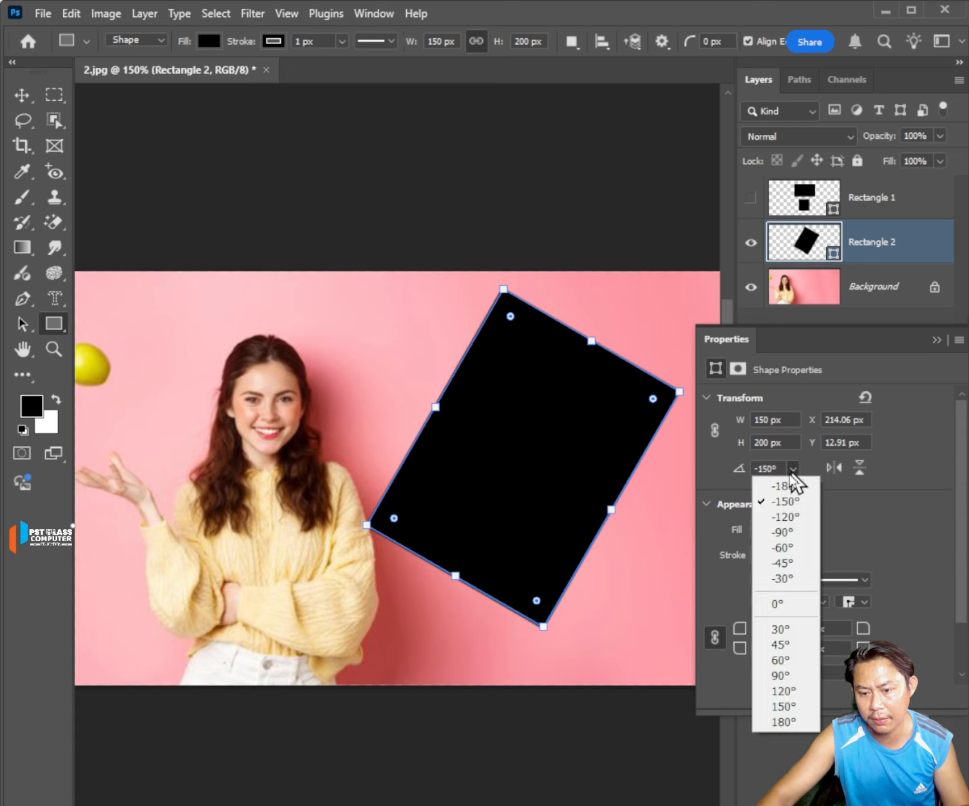
left_click(784, 485)
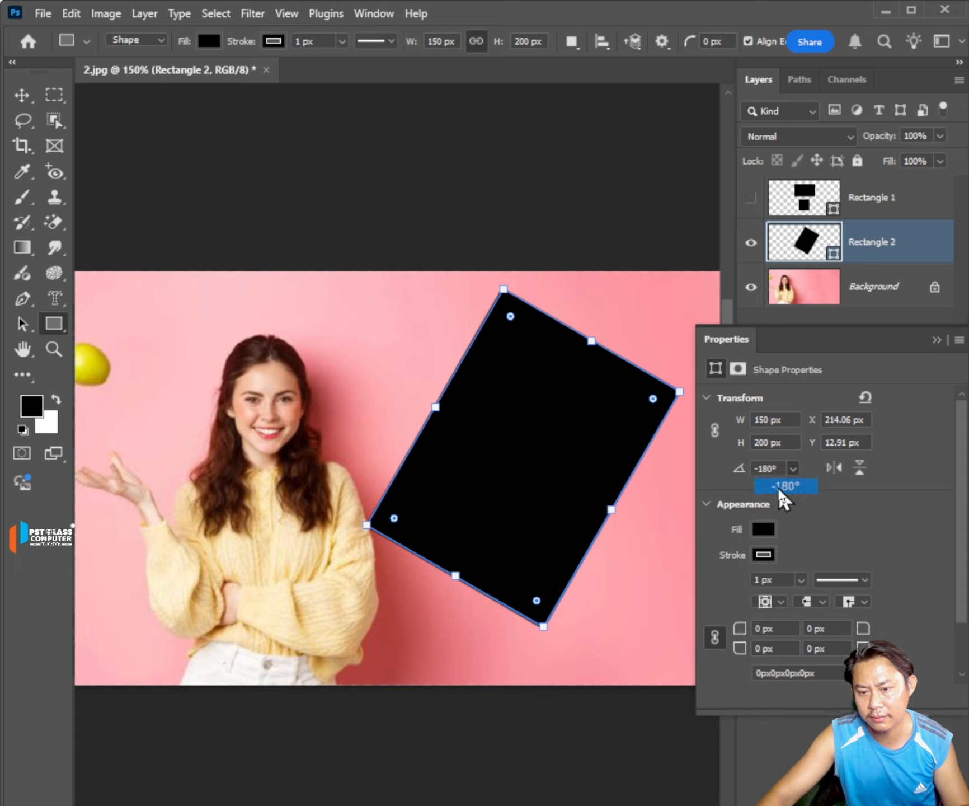
Set the rotation angle of the Rectangle 2 shape to -90°.
left_click(791, 469)
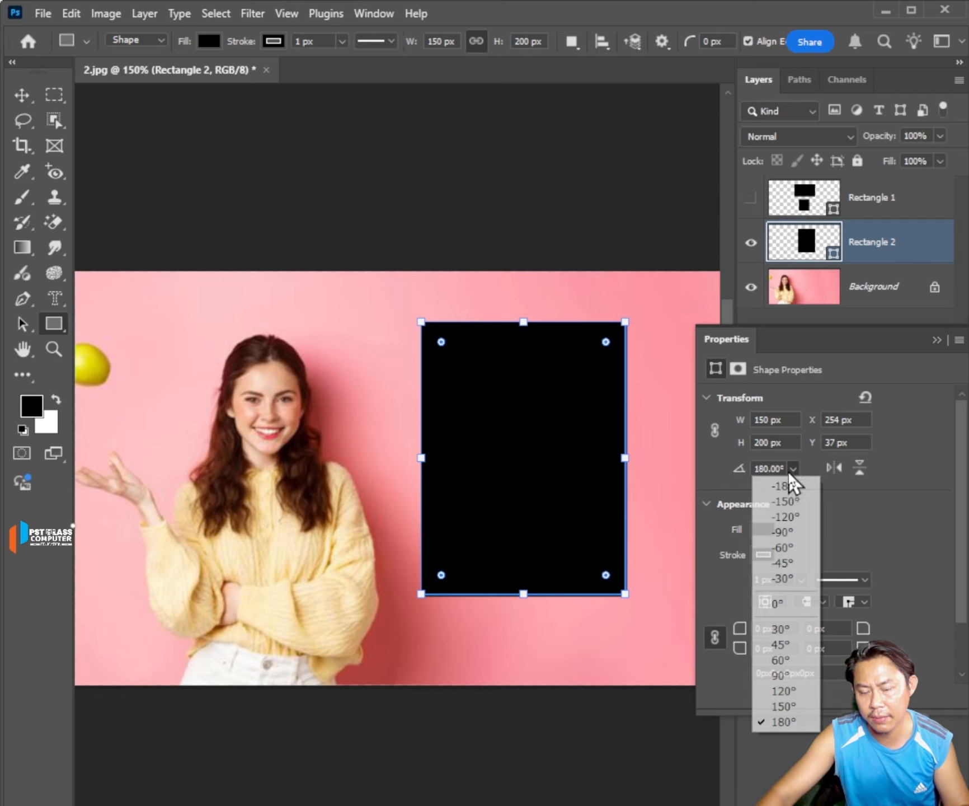
left_click(785, 532)
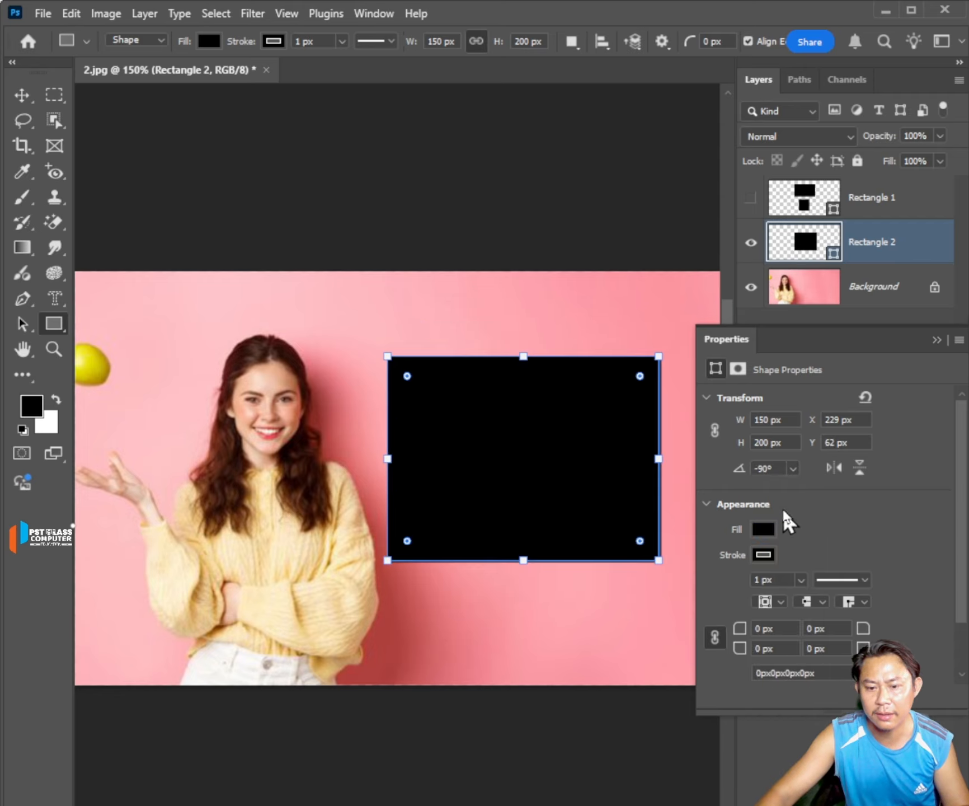
Set the rotation angle of the Rectangle 2 shape to -180° and flip it horizontally twice.
left_click(792, 466)
left_click(786, 486)
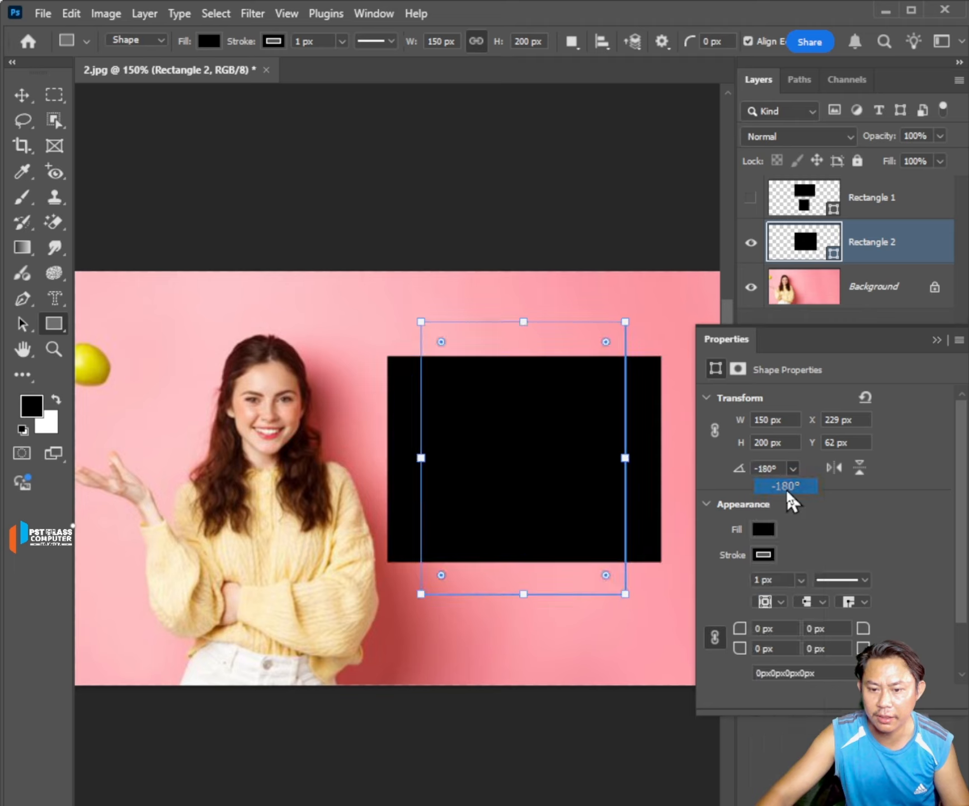
left_click(832, 469)
left_click(832, 469)
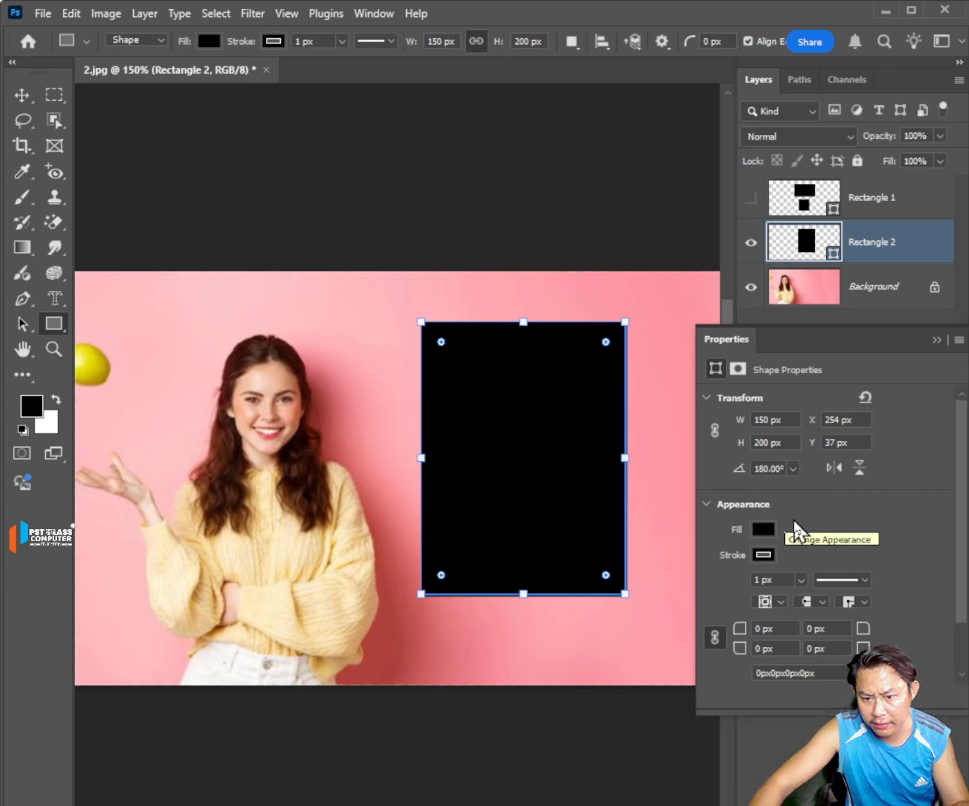
Try red, yellow, black, blue, white and orange recently used colors as the solid fill of Rectangle 2, finishing on orange.
left_click(767, 531)
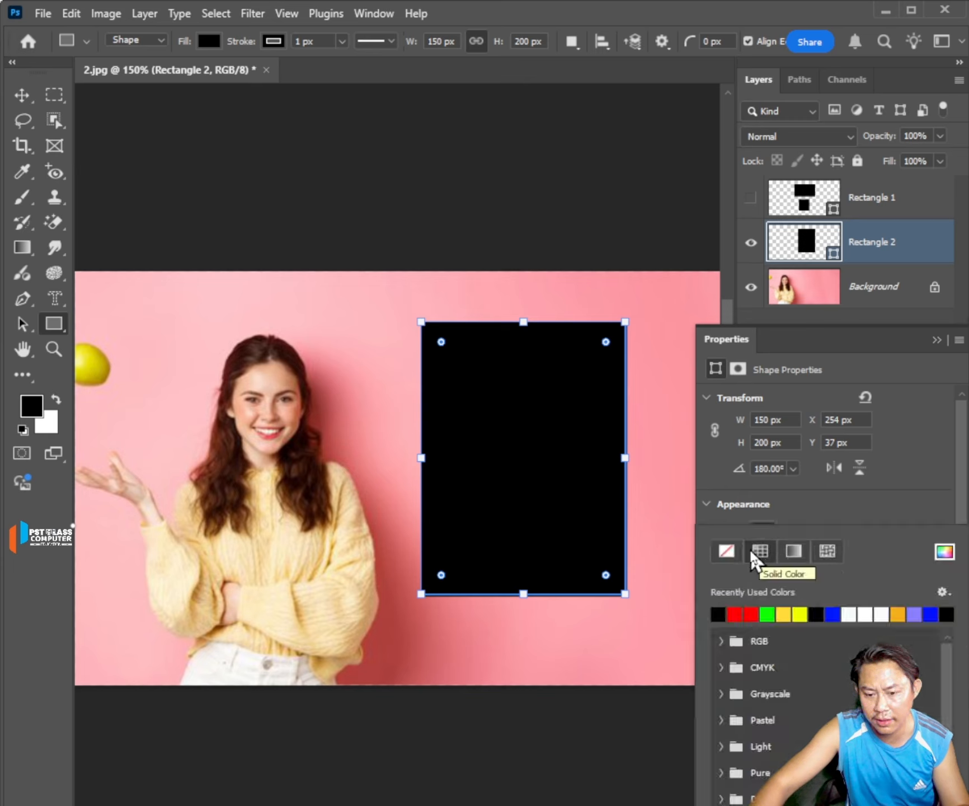
left_click(736, 613)
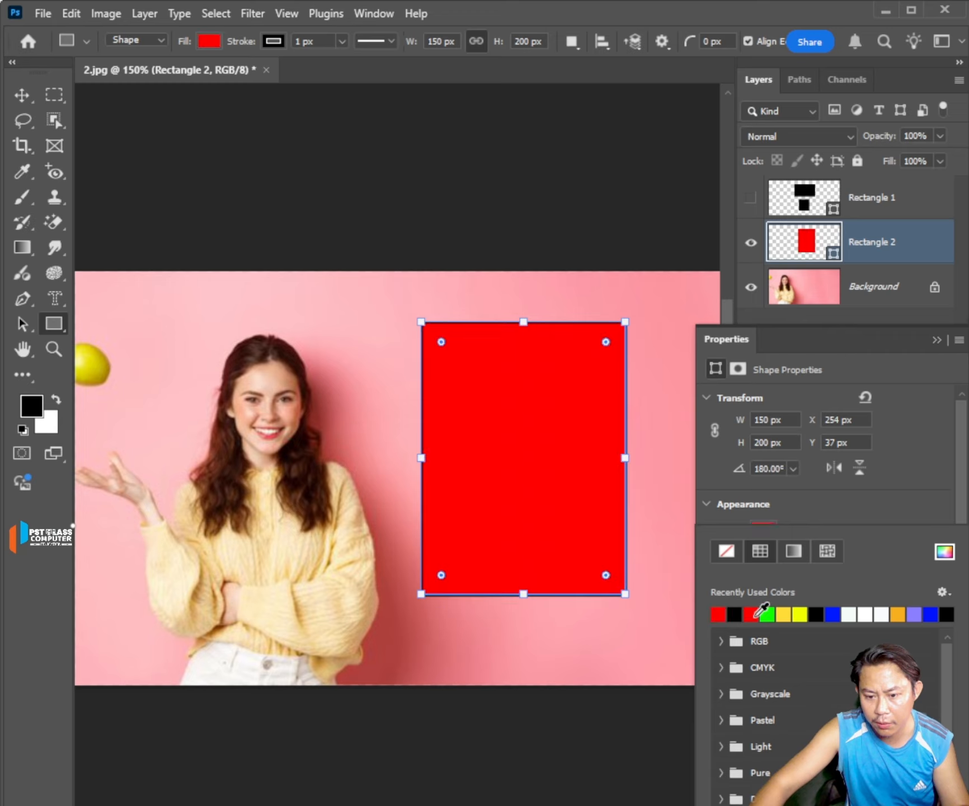
left_click(798, 614)
left_click(799, 613)
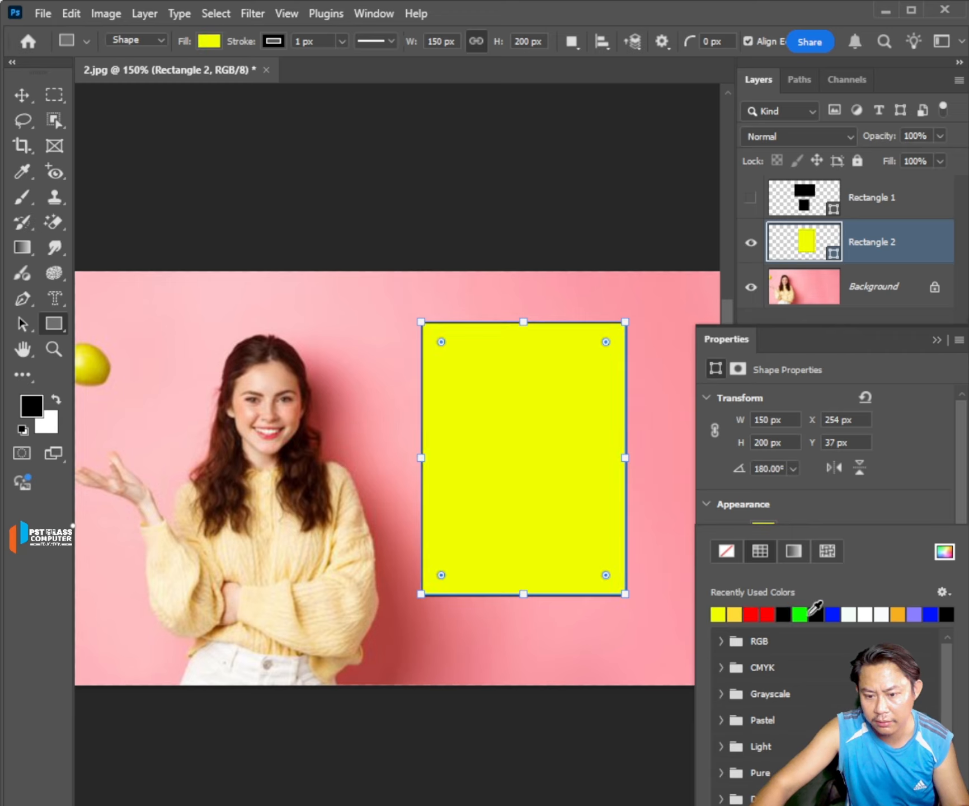
left_click(817, 614)
left_click(832, 613)
left_click(865, 614)
left_click(897, 613)
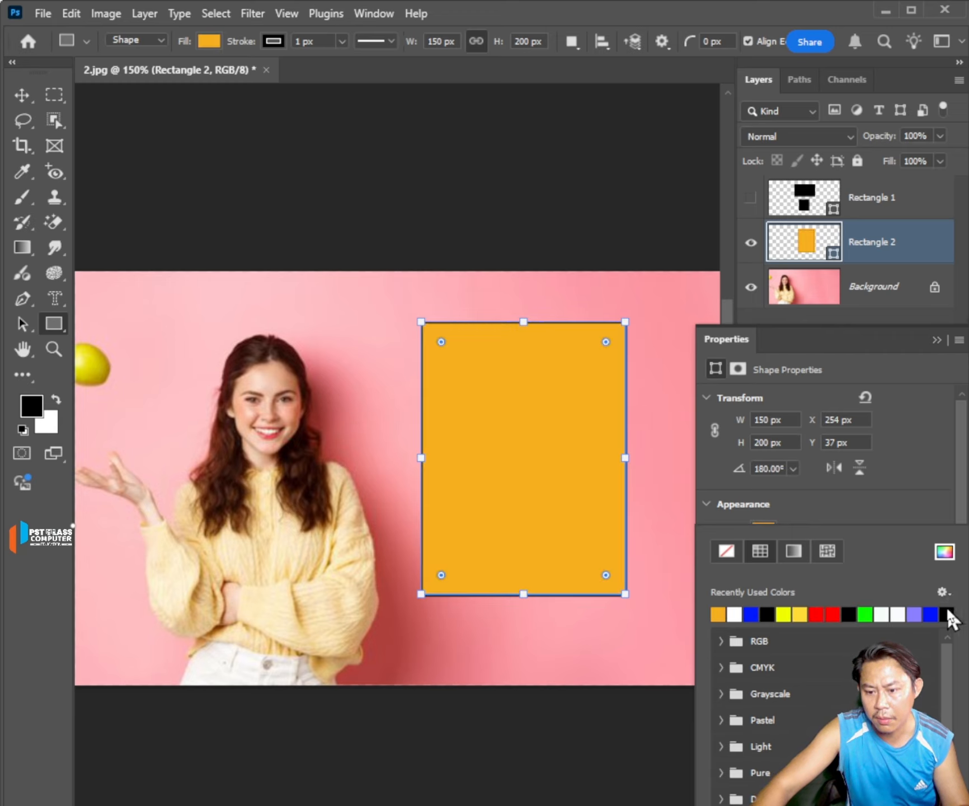
Give Rectangle 2 a custom light cyan-blue solid fill mixed in the color picker.
left_click(946, 553)
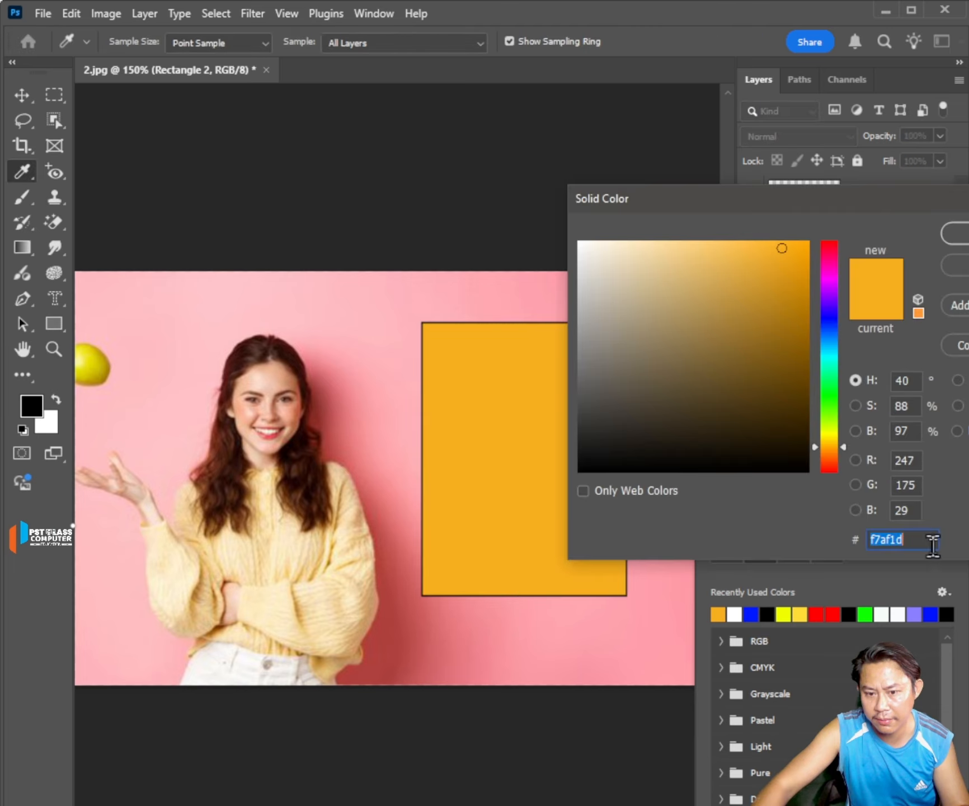
left_click(780, 305)
left_click(663, 242)
left_click_drag(751, 299, 791, 246)
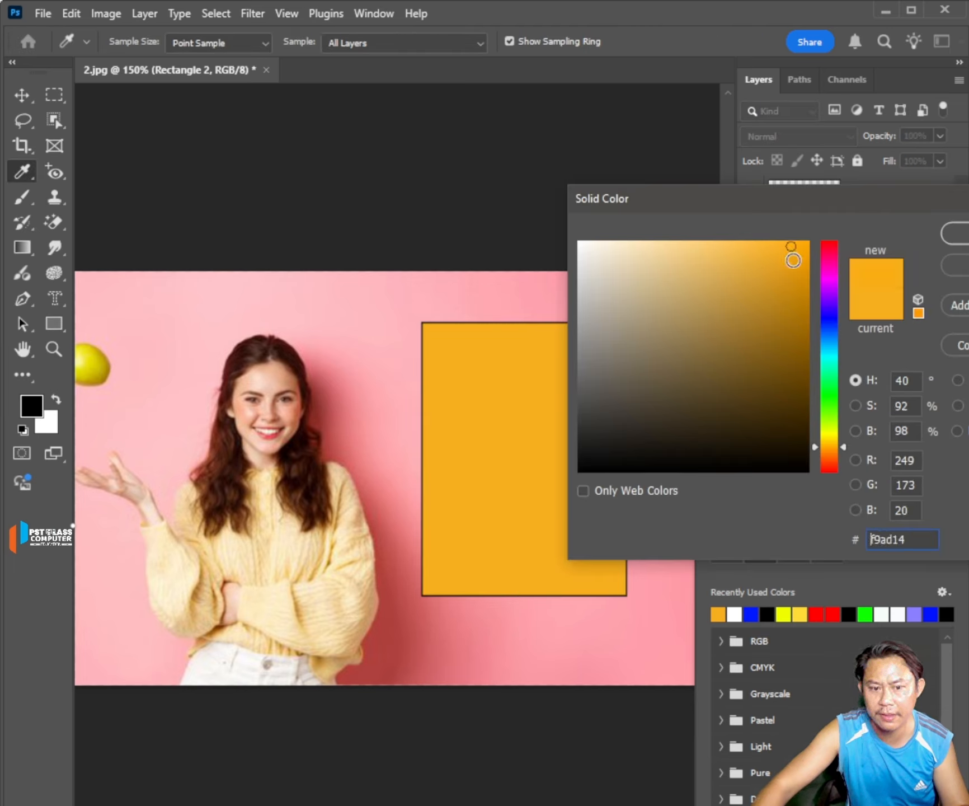
left_click(828, 350)
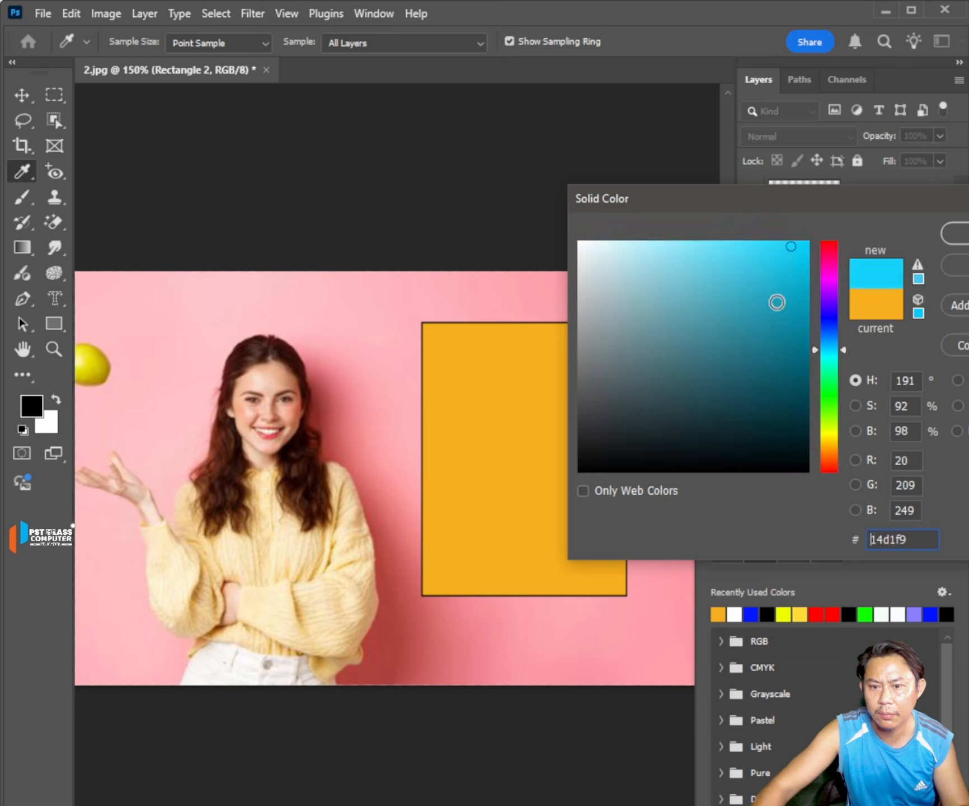
left_click(746, 241)
key("Return")
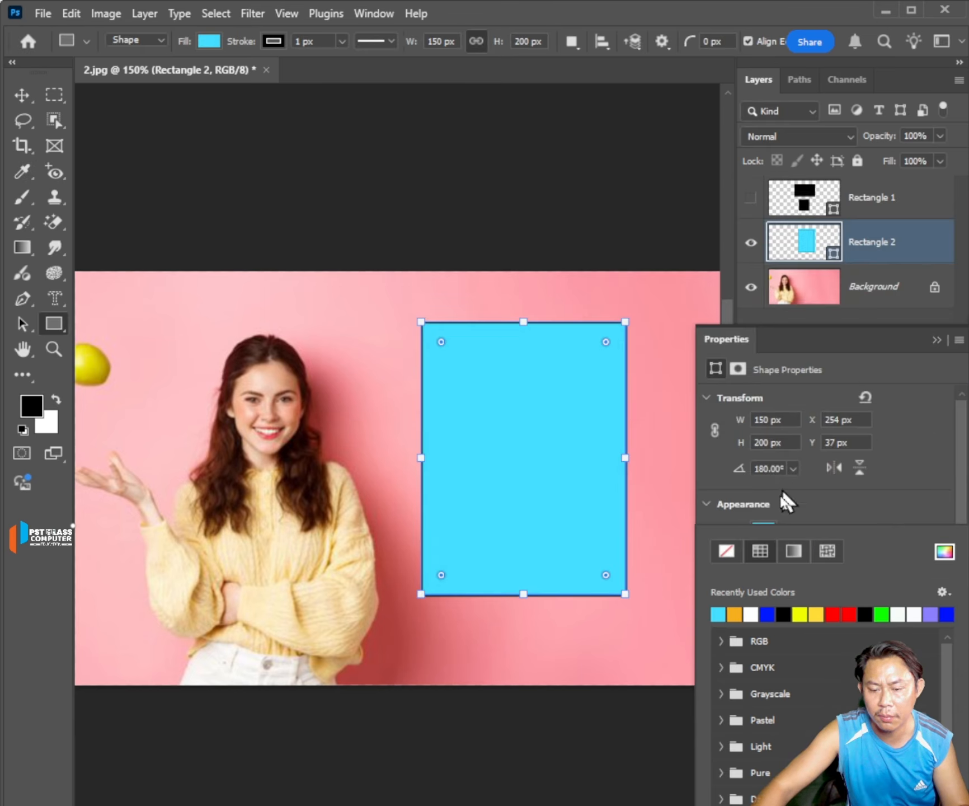
Switch the Rectangle 2 fill to a gradient and apply the third preset, a light blue one, from the Blues group.
left_click(789, 552)
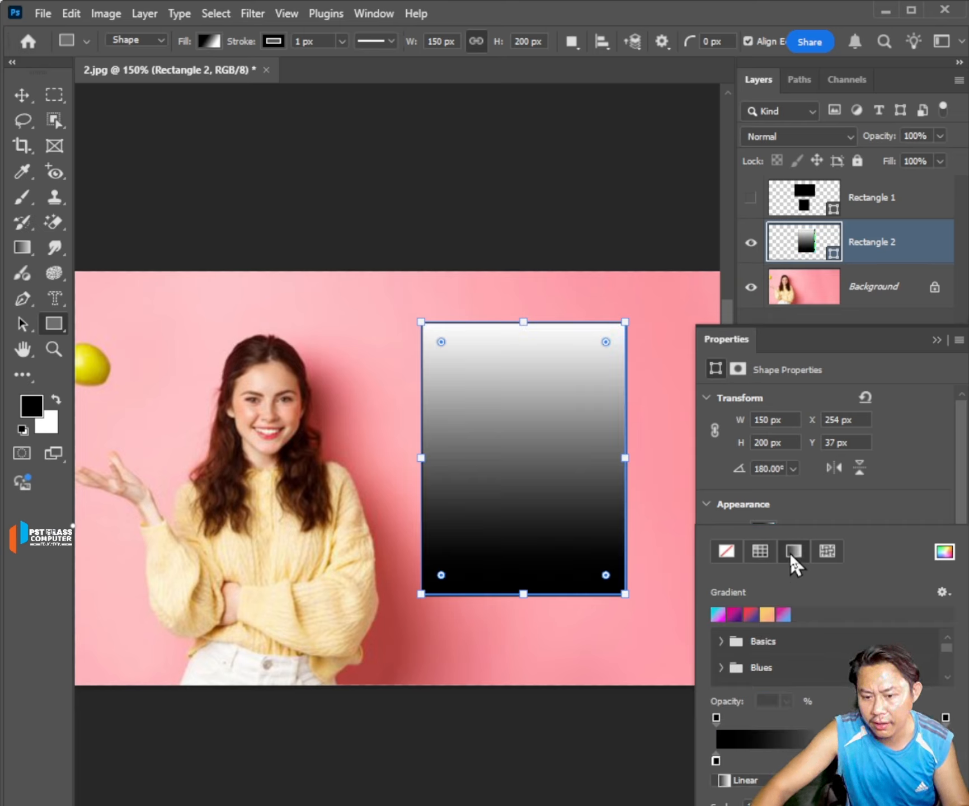
left_click(720, 641)
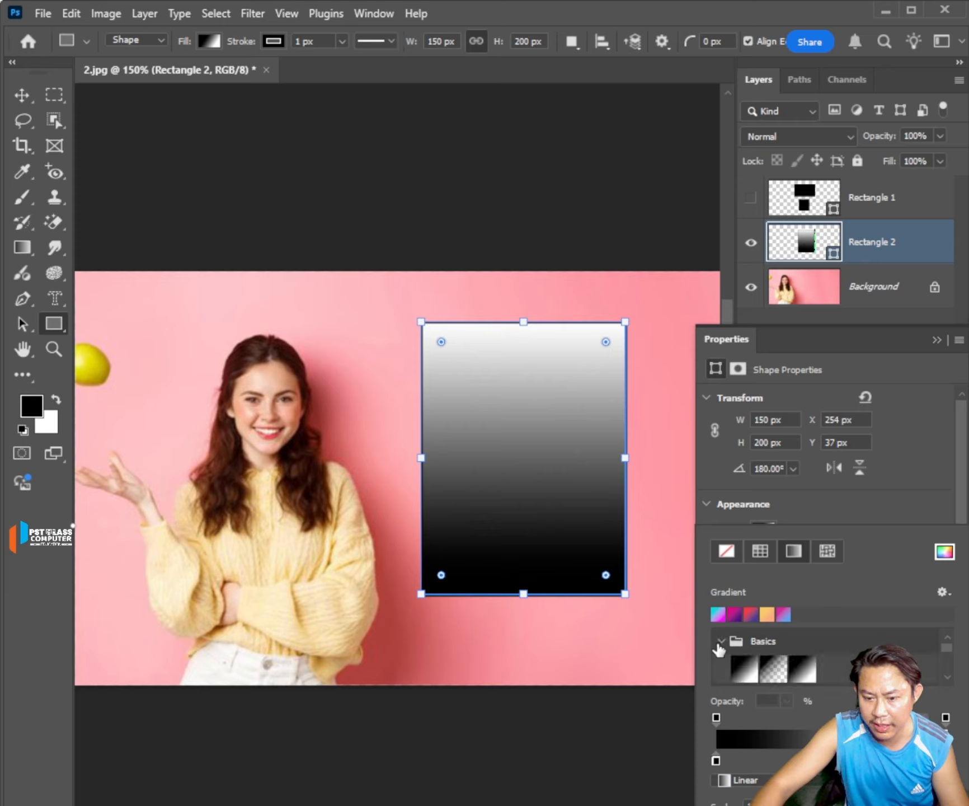
left_click(721, 642)
left_click(723, 662)
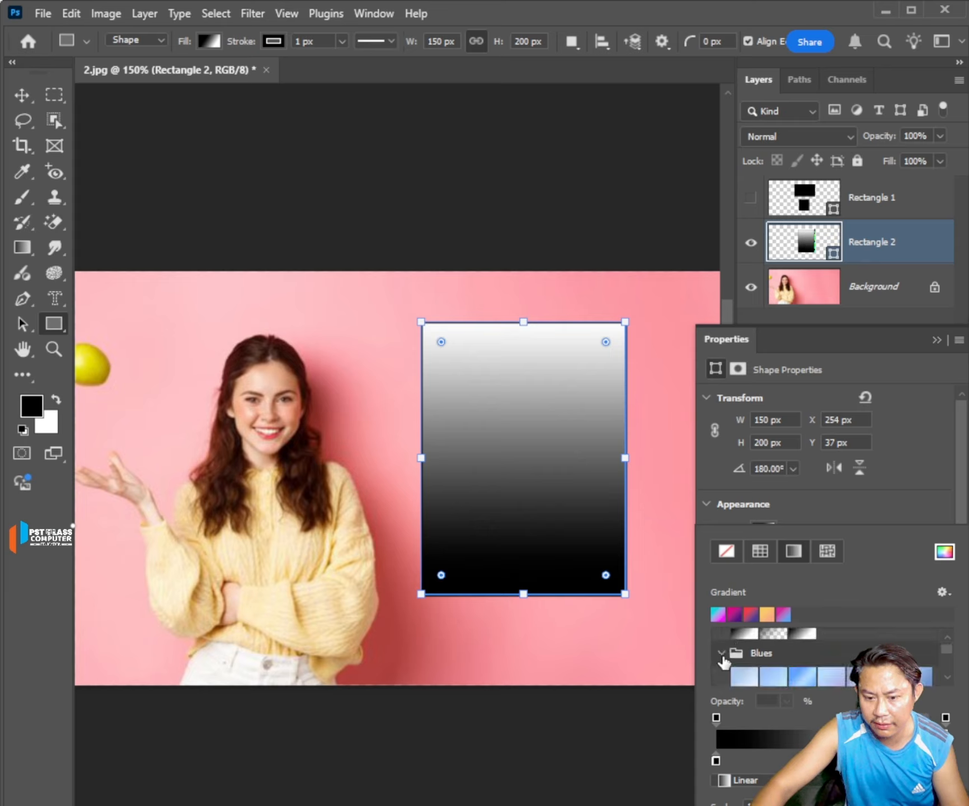
scroll(751, 660, "down", 1)
left_click(817, 652)
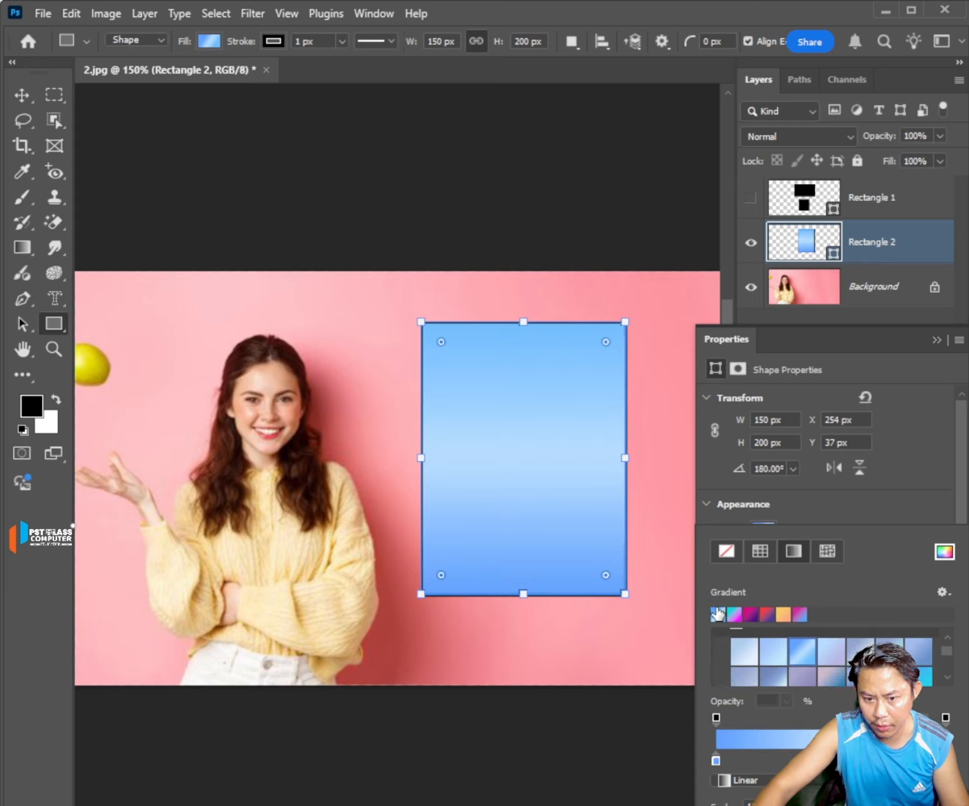
Try blue-violet, red-to-purple and light blue gradient presets on Rectangle 2, finishing with the magenta-to-purple Purple_19 preset.
scroll(827, 677, "down", 2)
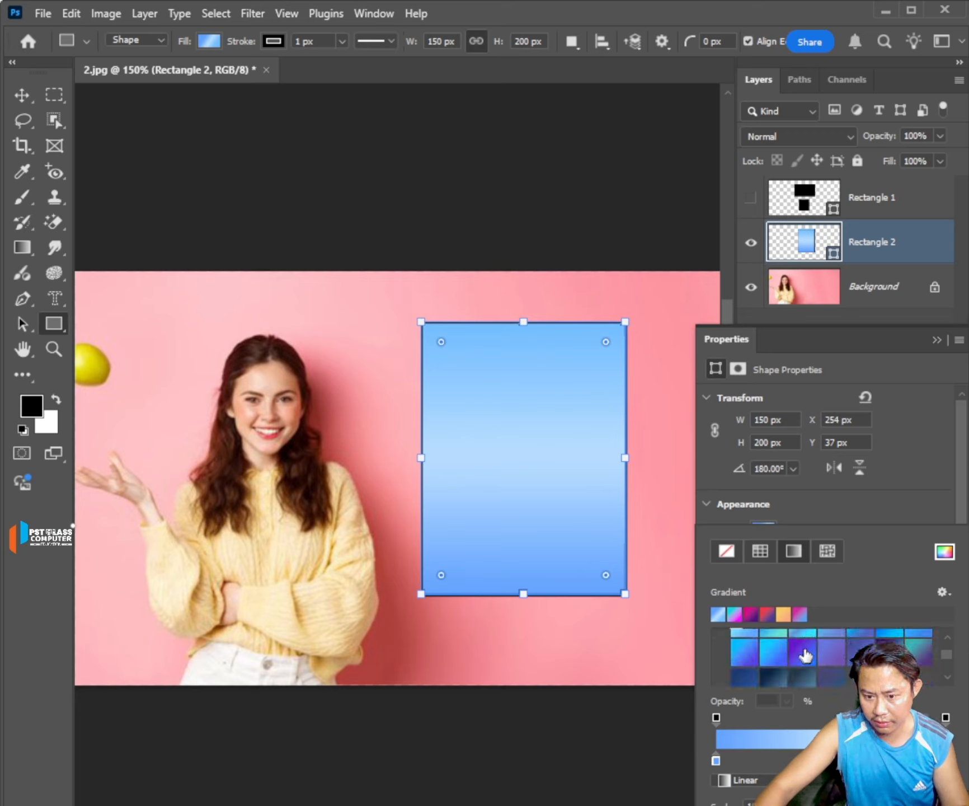
left_click(803, 649)
left_click(778, 618)
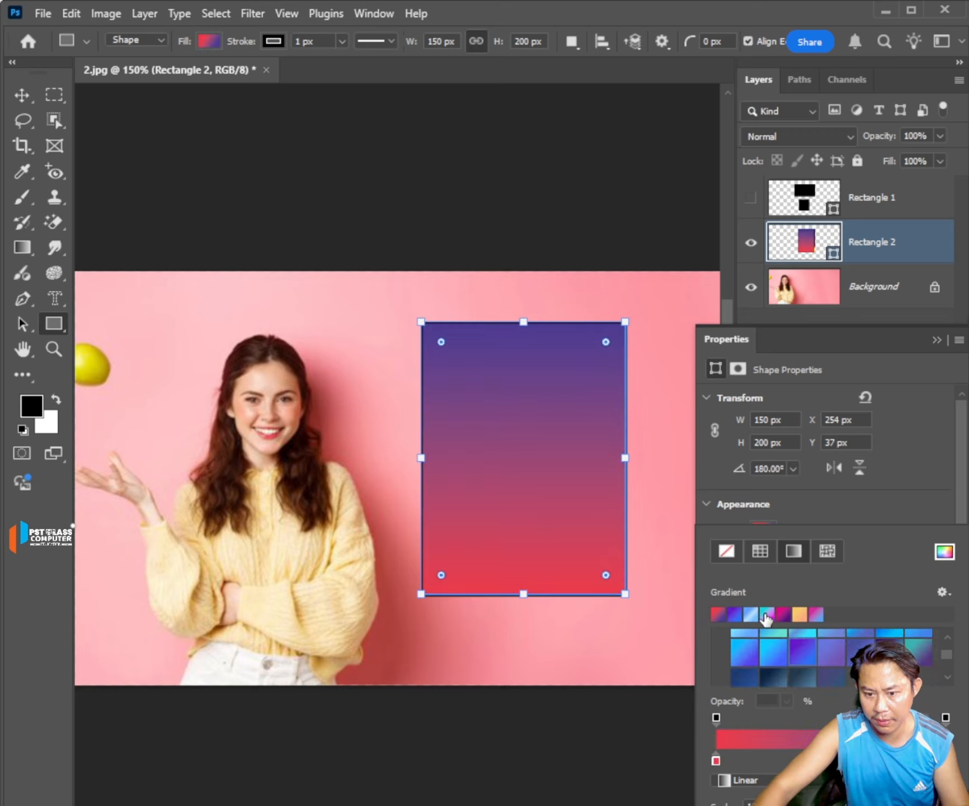
left_click(750, 616)
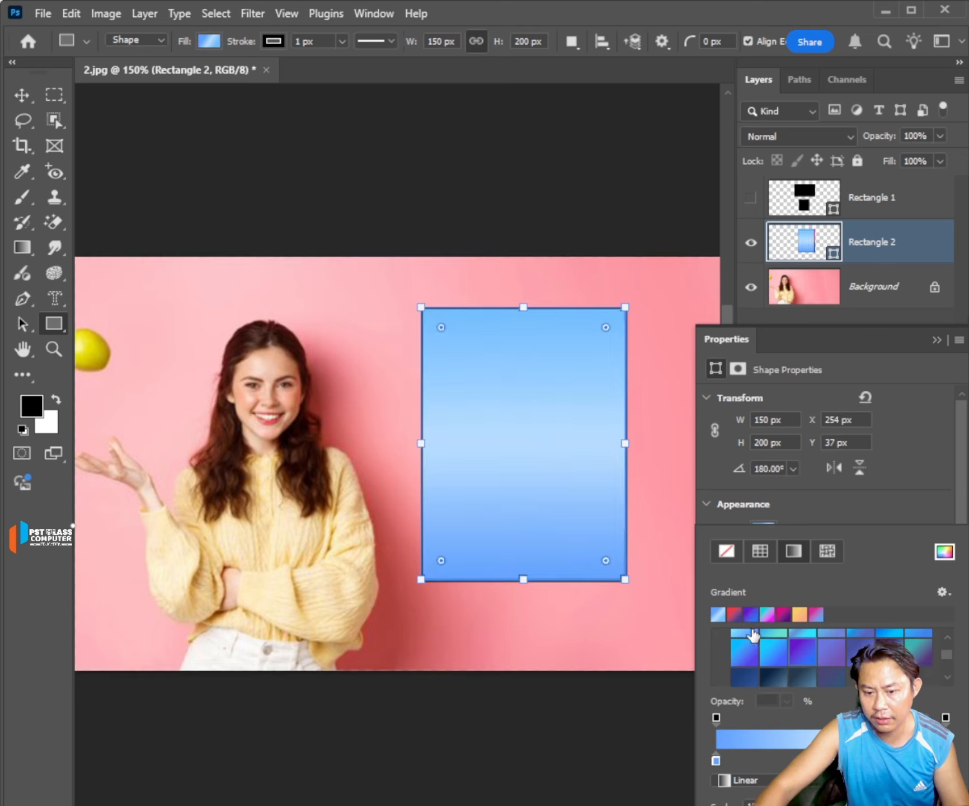
scroll(780, 640, "down", 2)
left_click(784, 615)
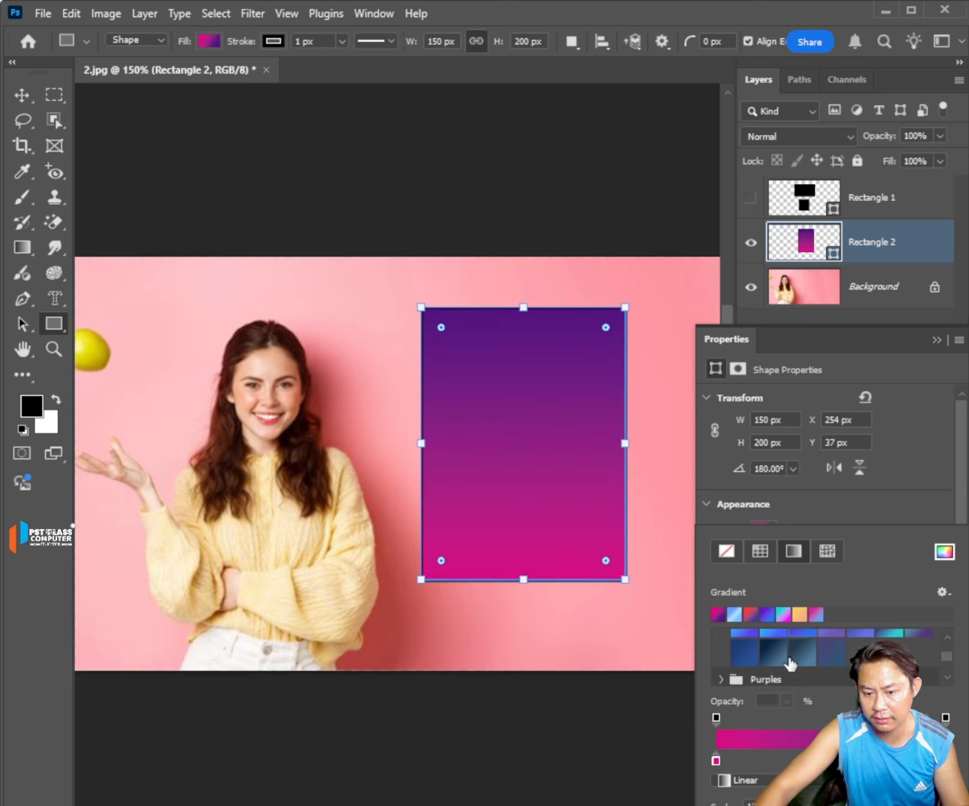
scroll(729, 669, "down", 1)
scroll(727, 666, "down", 4)
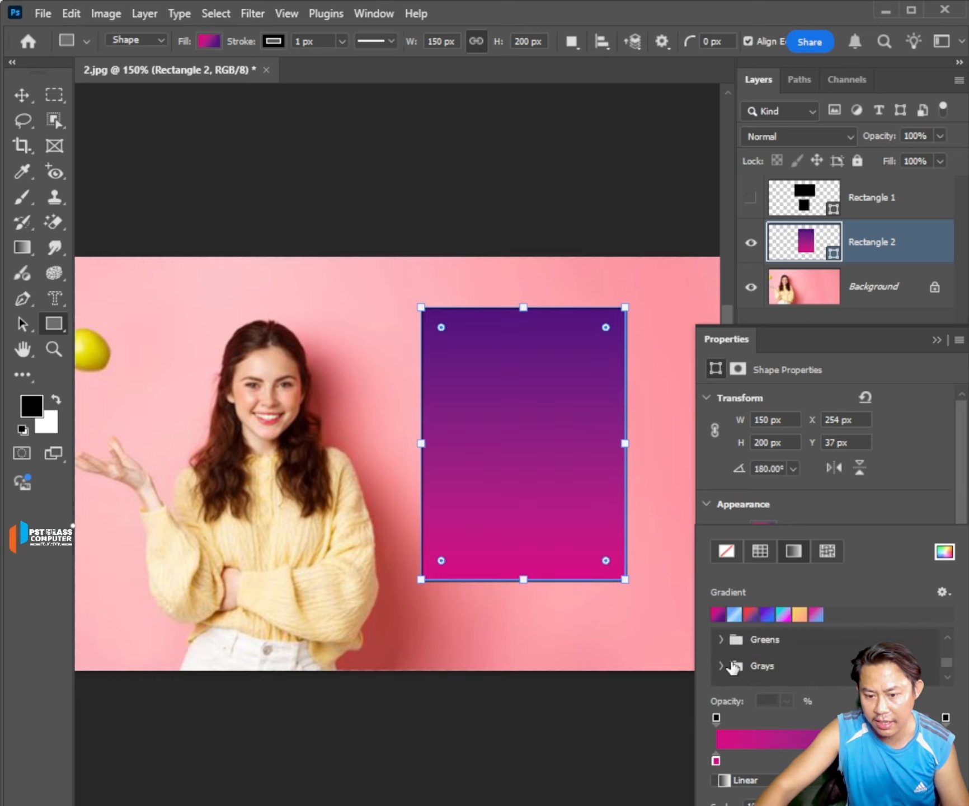
scroll(730, 665, "up", 4)
scroll(732, 666, "up", 3)
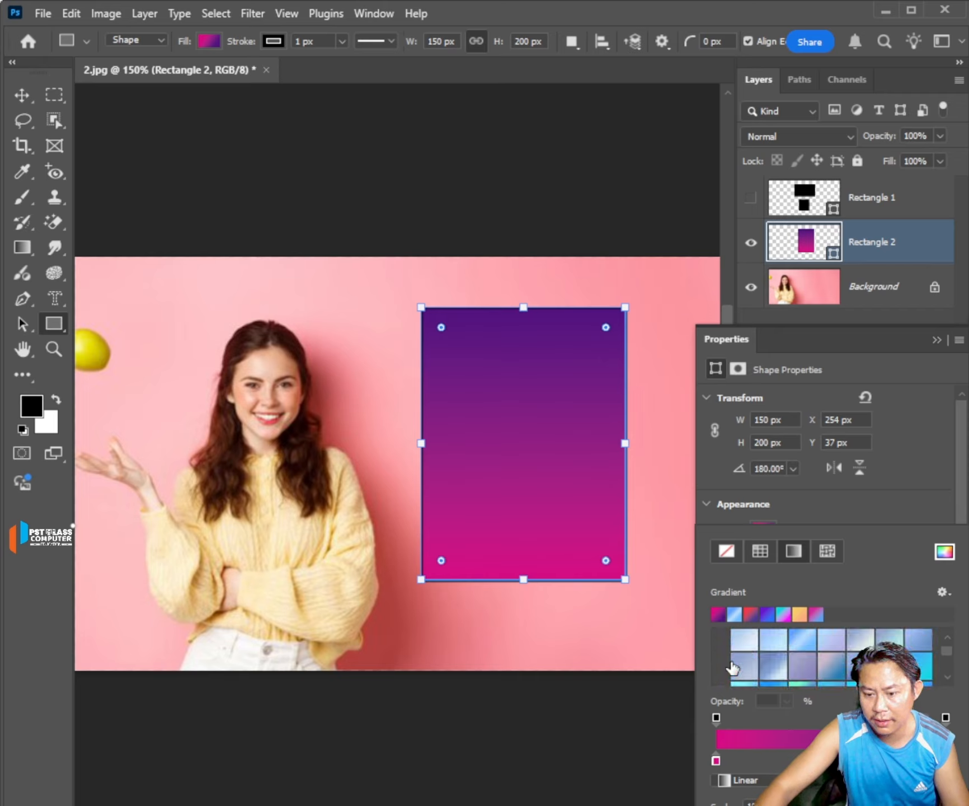
Add a color stop near the middle of the Purple_19 gradient and color it bright green.
left_click(716, 757)
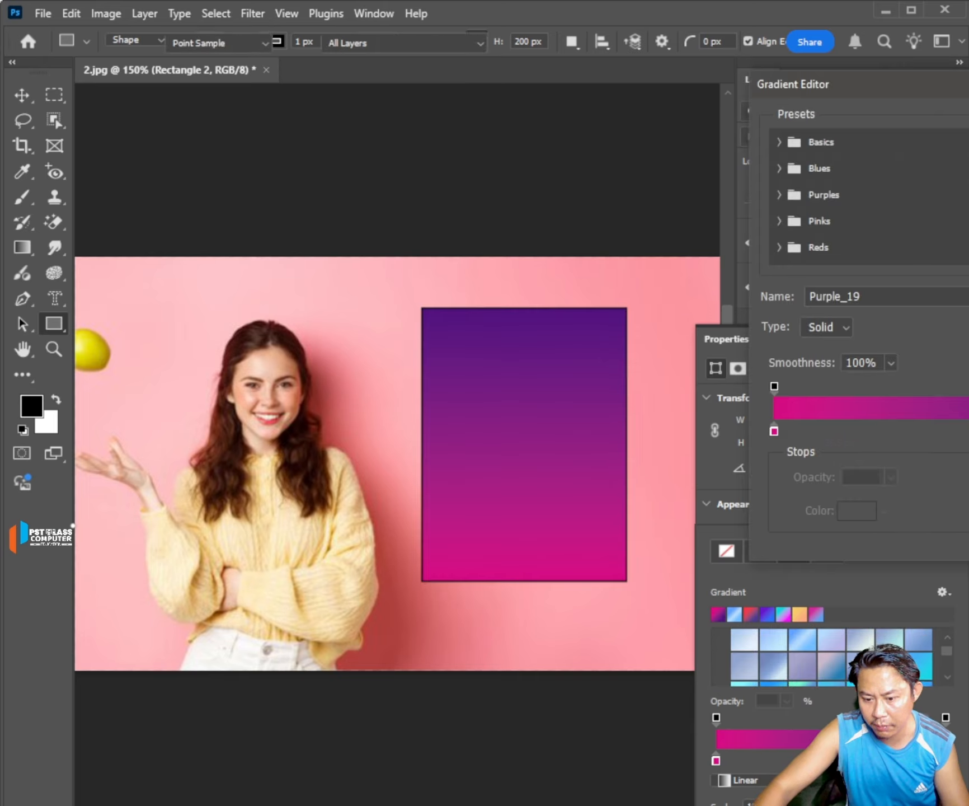
left_click(948, 430)
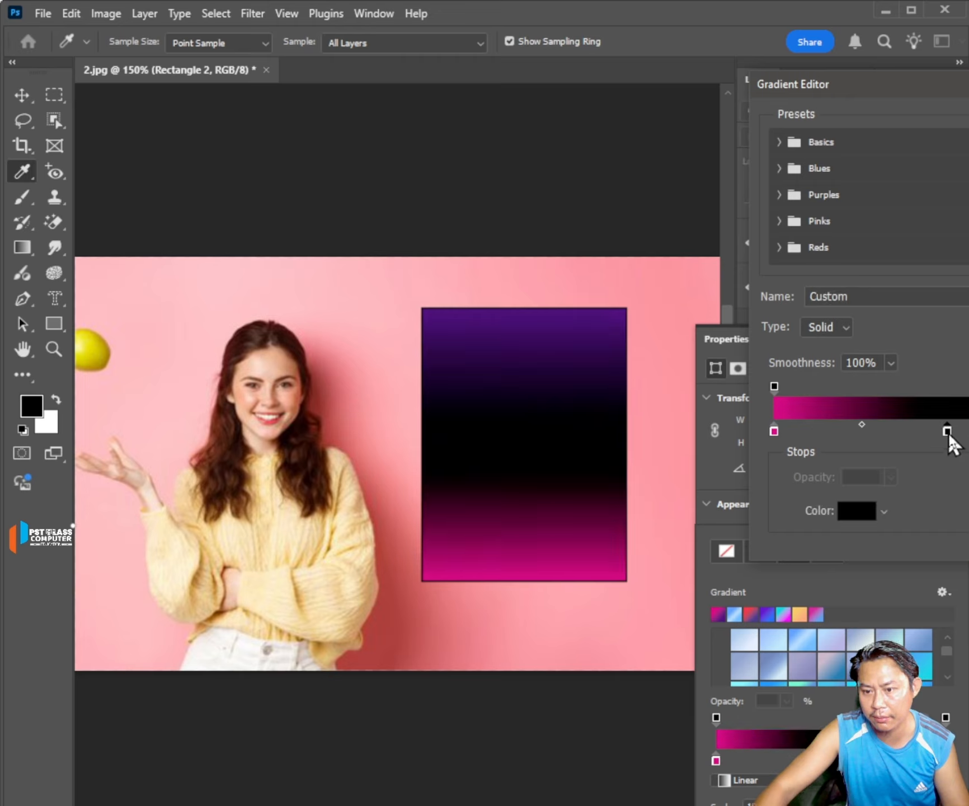
left_click(856, 510)
left_click_drag(724, 383, 869, 188)
key("Return")
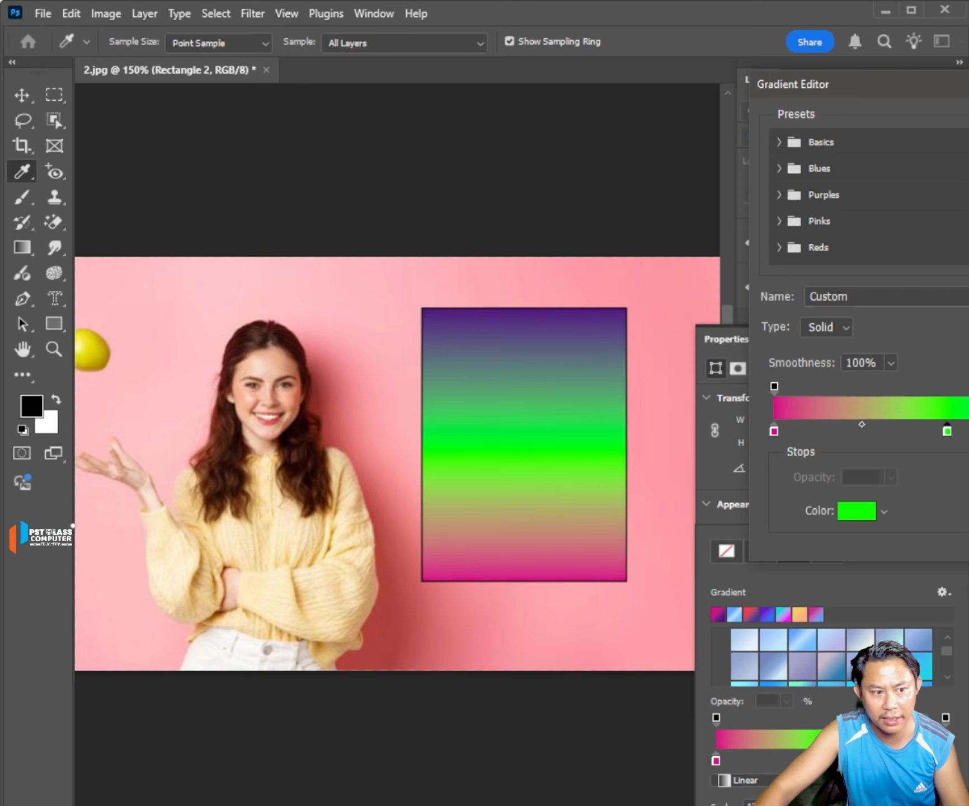
key("Return")
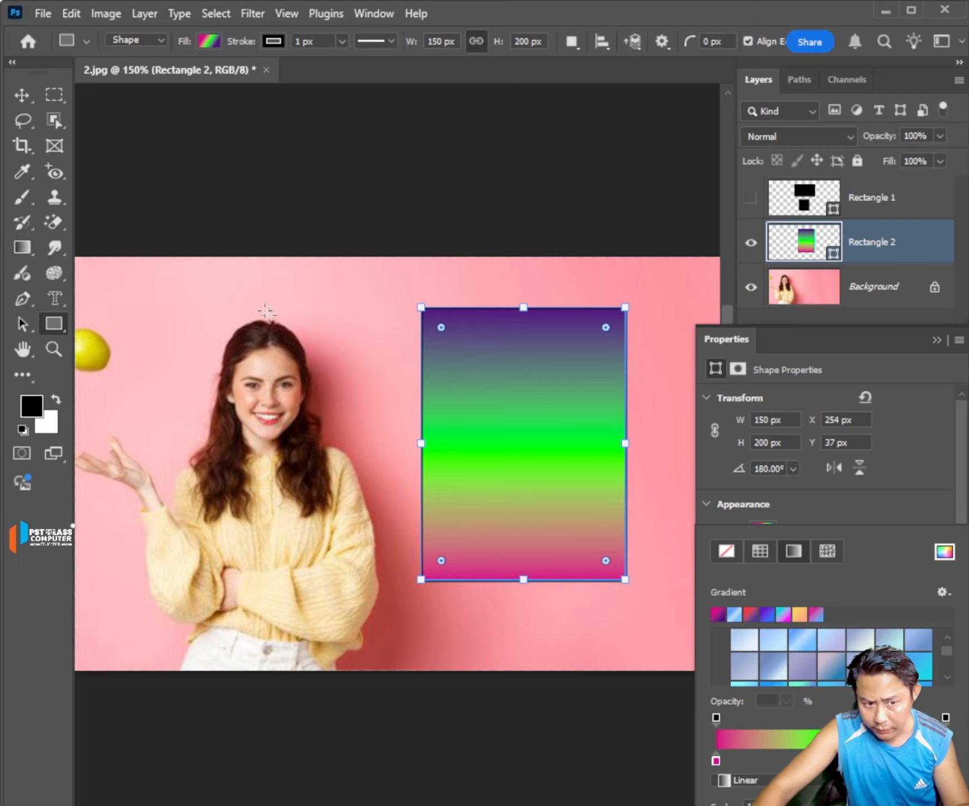
Switch the Rectangle 2 fill to a pattern and try the second, third and fourth presets of the Trees group.
left_click(830, 549)
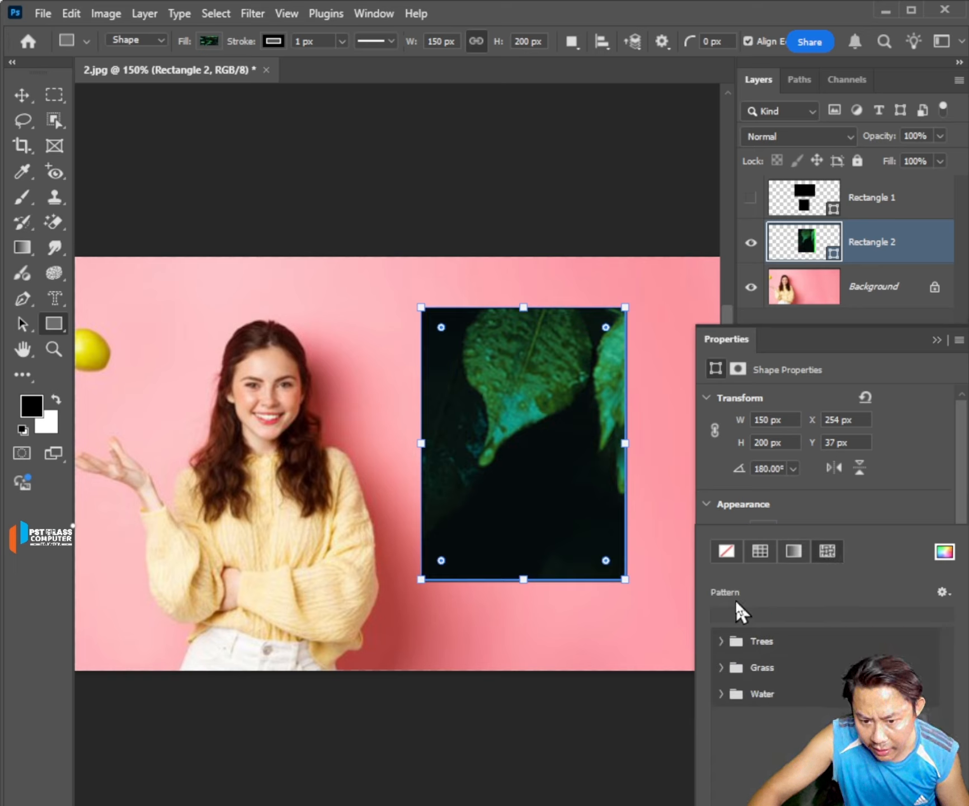
left_click(721, 642)
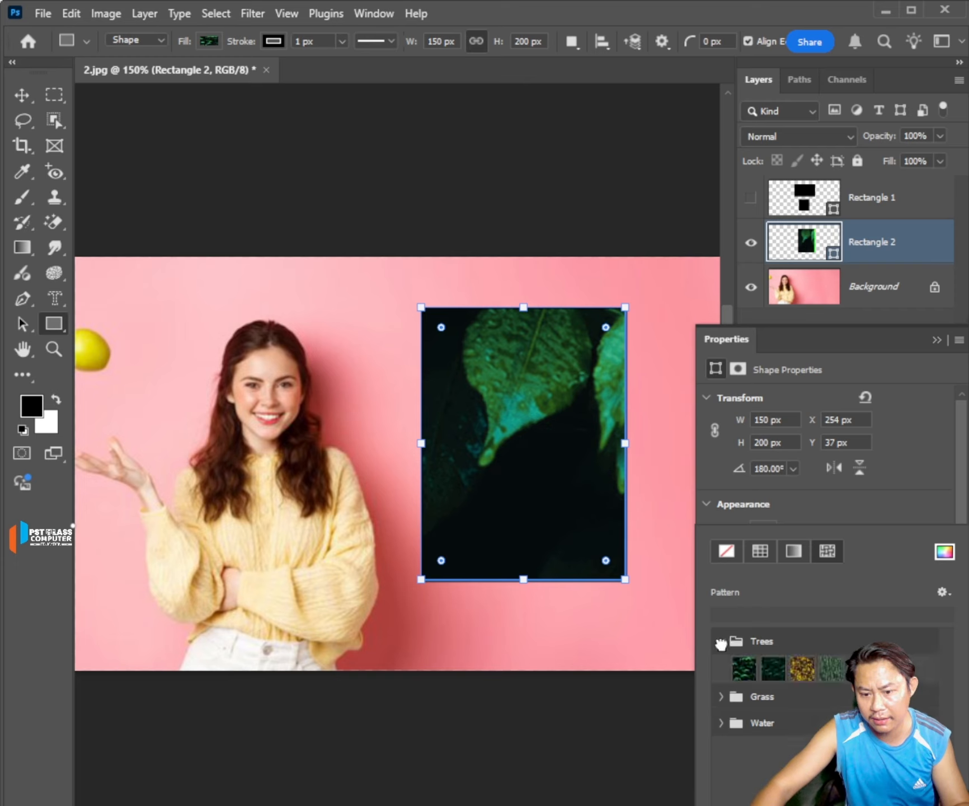
left_click(774, 669)
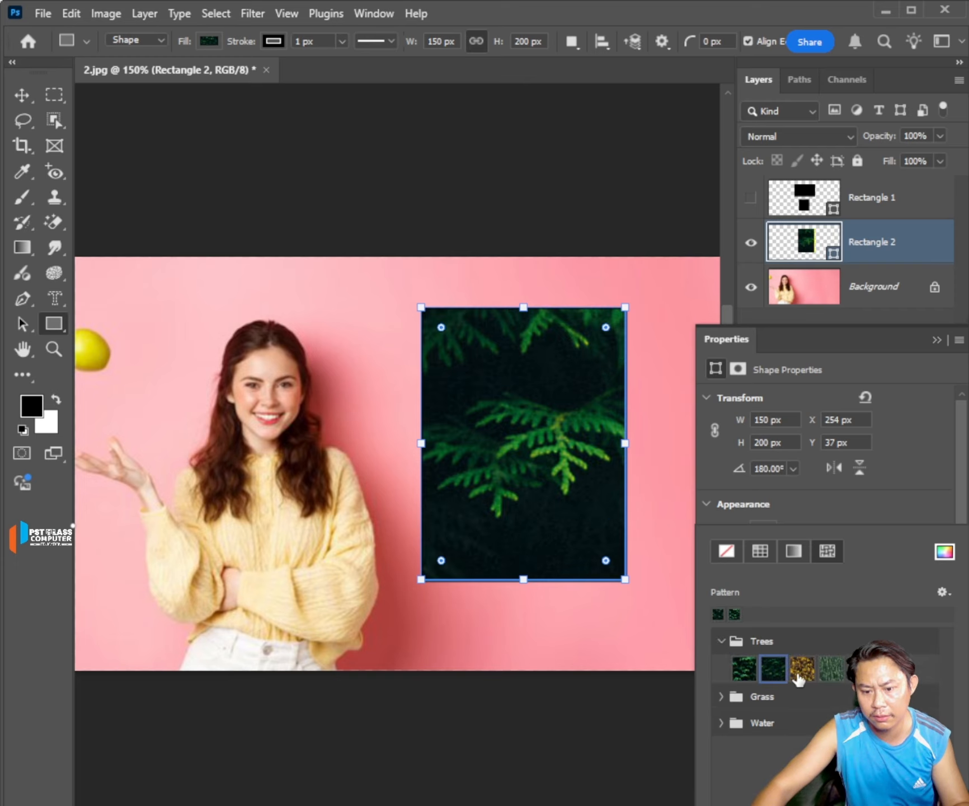
left_click(802, 669)
left_click(832, 669)
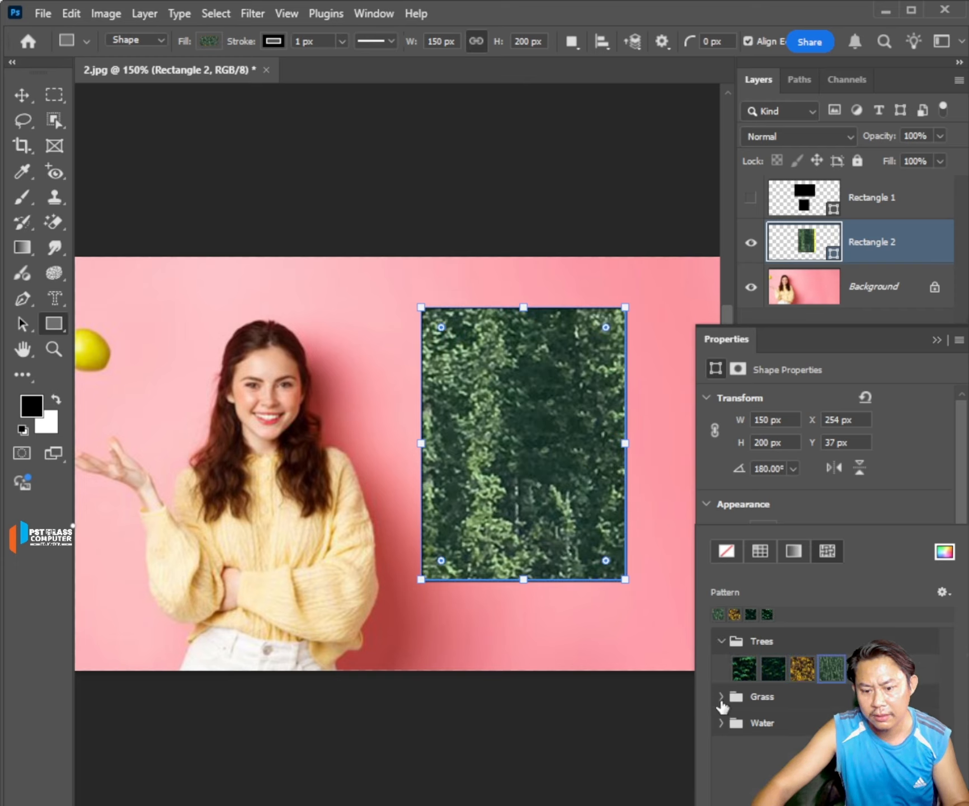
Try patterns from the Grass group on Rectangle 2, finishing with green grass, and collapse the pattern groups.
left_click(722, 700)
left_click(737, 730)
left_click(805, 725)
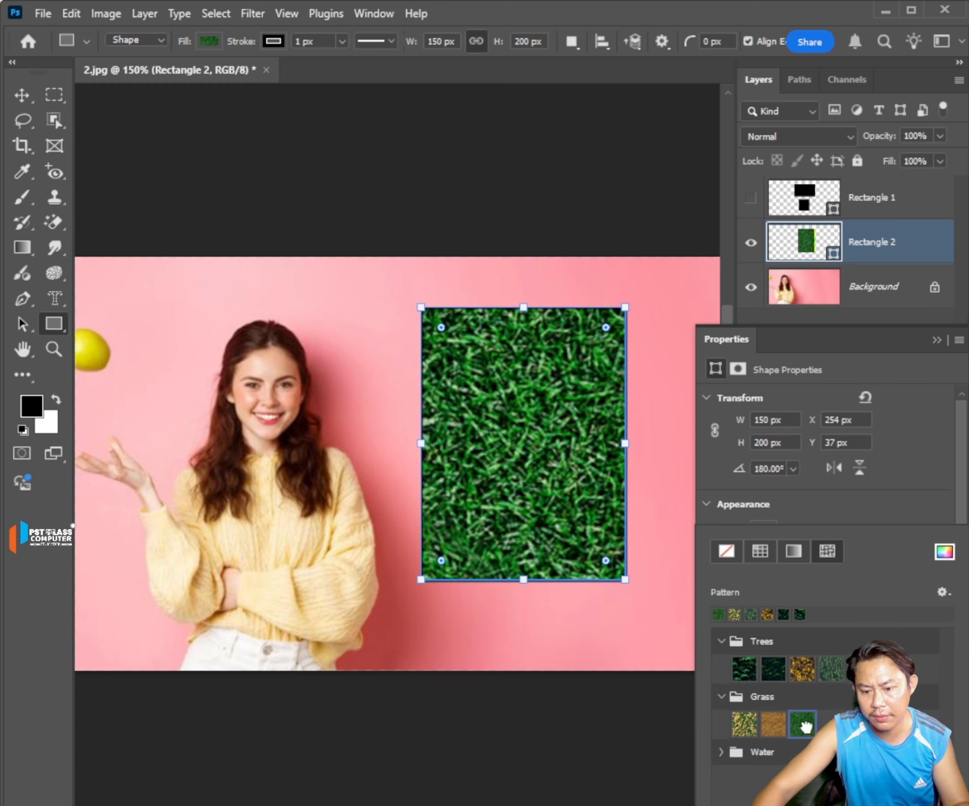
left_click(722, 698)
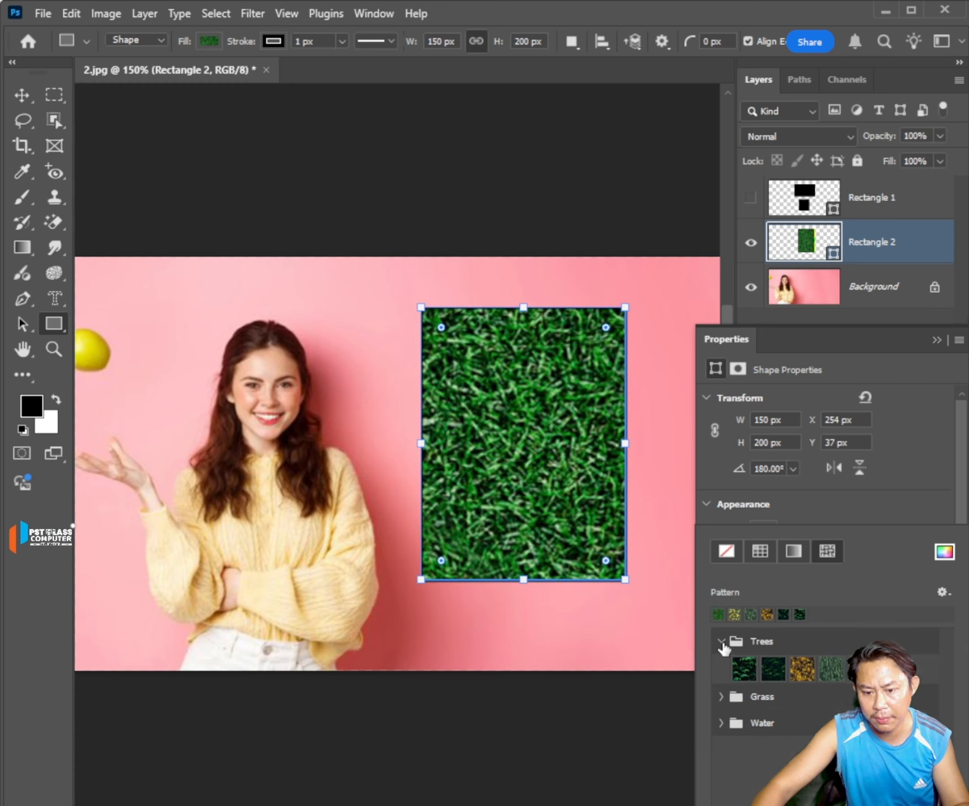
left_click(723, 642)
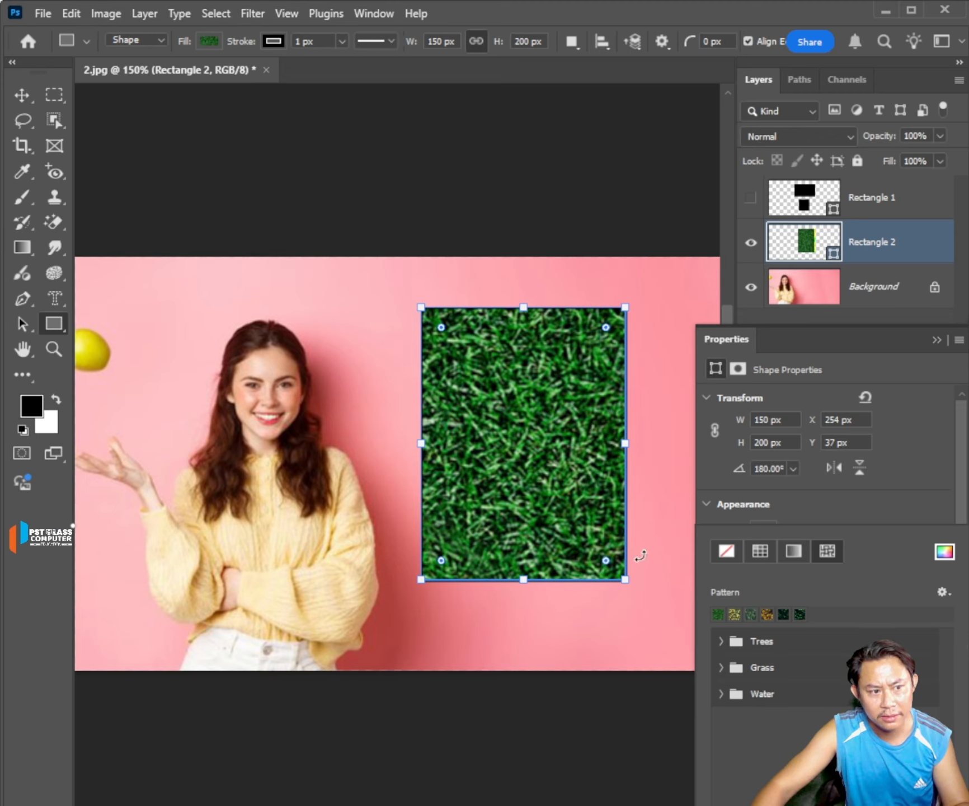
Activate the Clone Stamp tool and switch the Rectangle 2 fill to solid black.
left_click(55, 201)
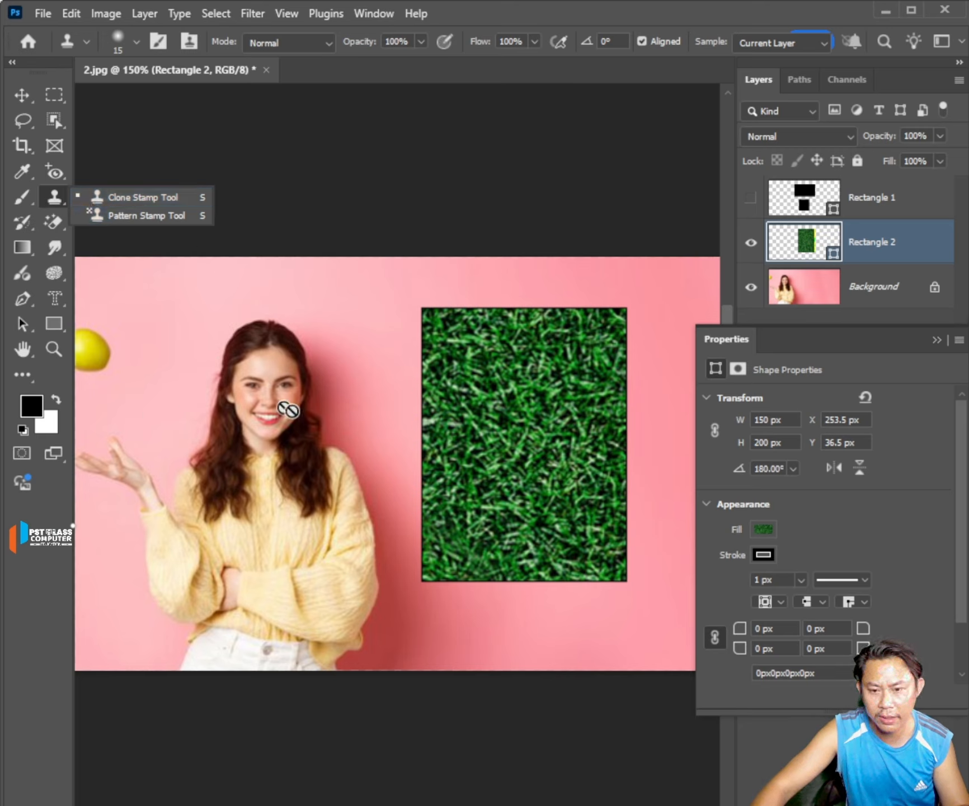
left_click(943, 341)
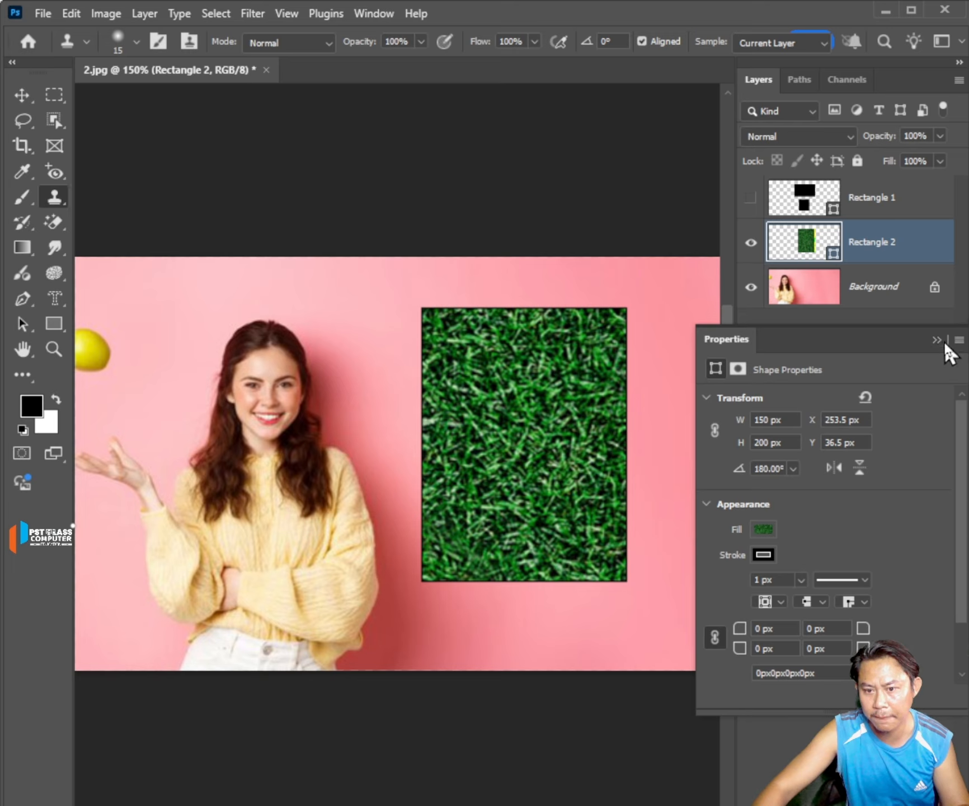
left_click(762, 528)
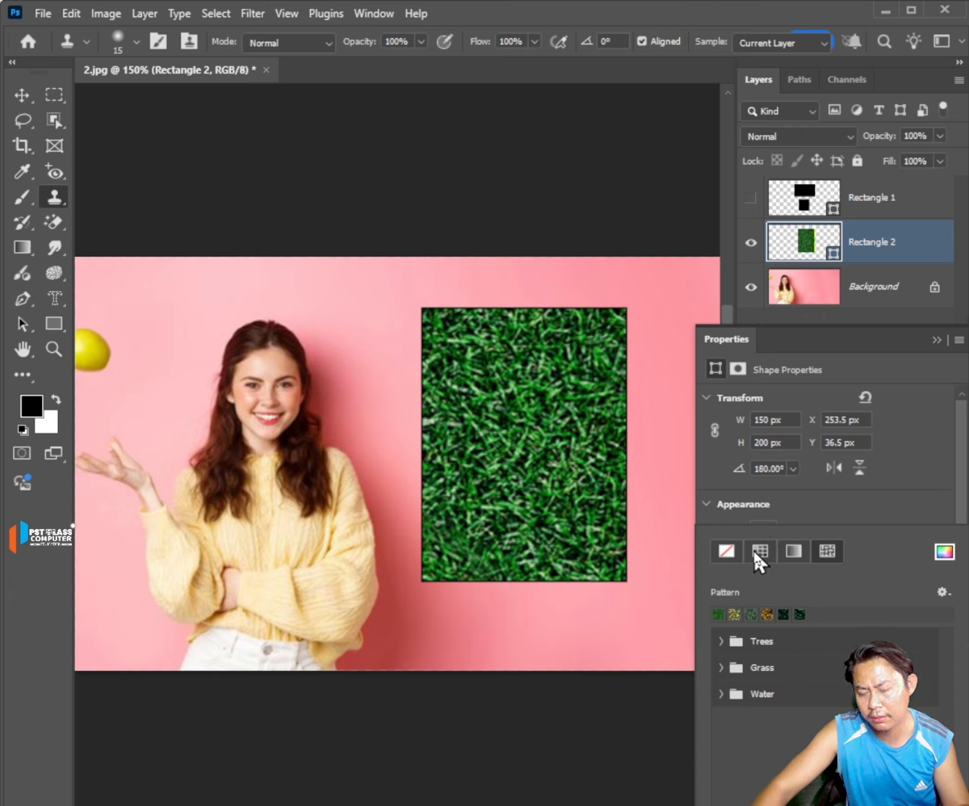
left_click(754, 549)
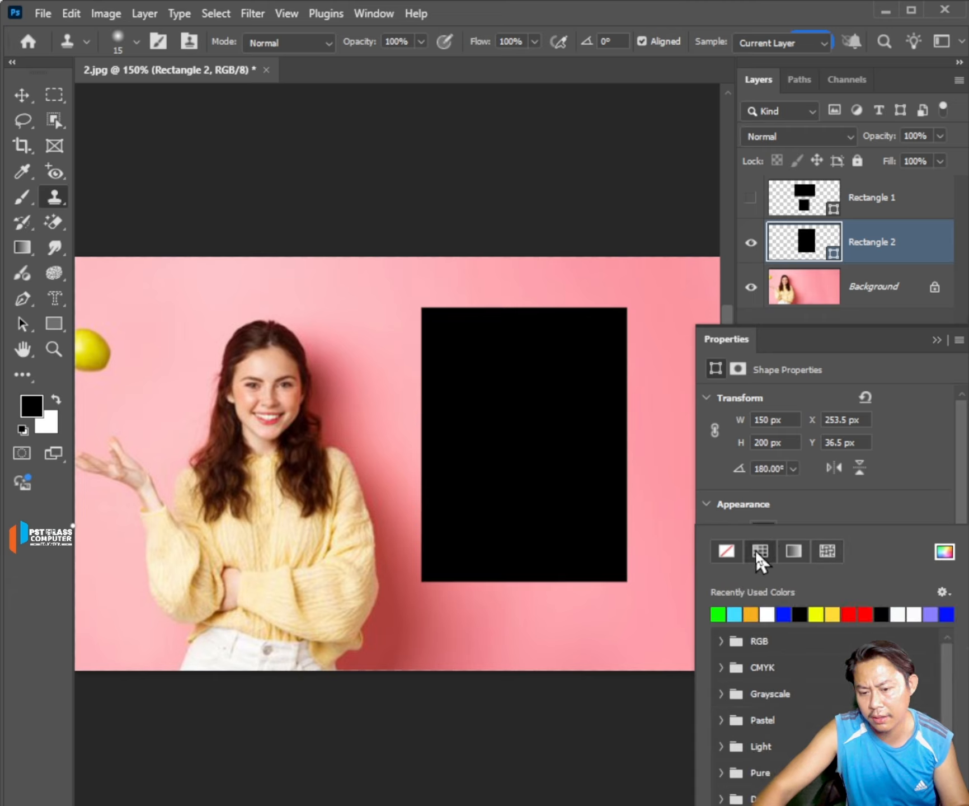
Choose the black swatch for the Rectangle 2 fill and set its stroke color to red.
left_click(800, 614)
left_click(830, 516)
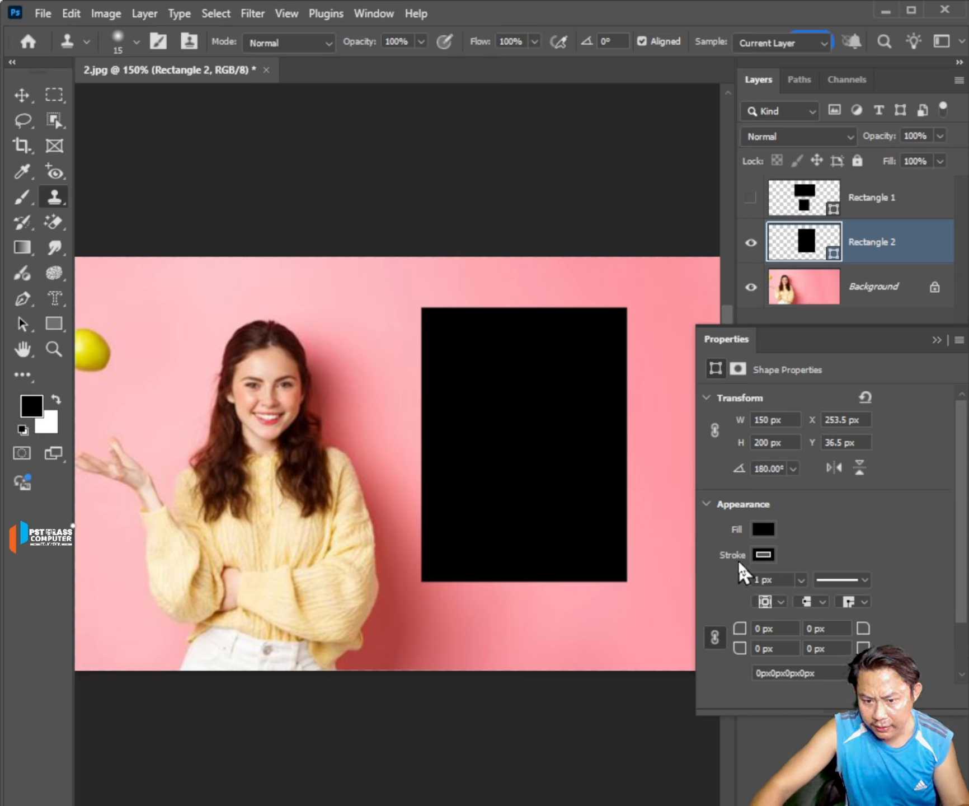
left_click(763, 554)
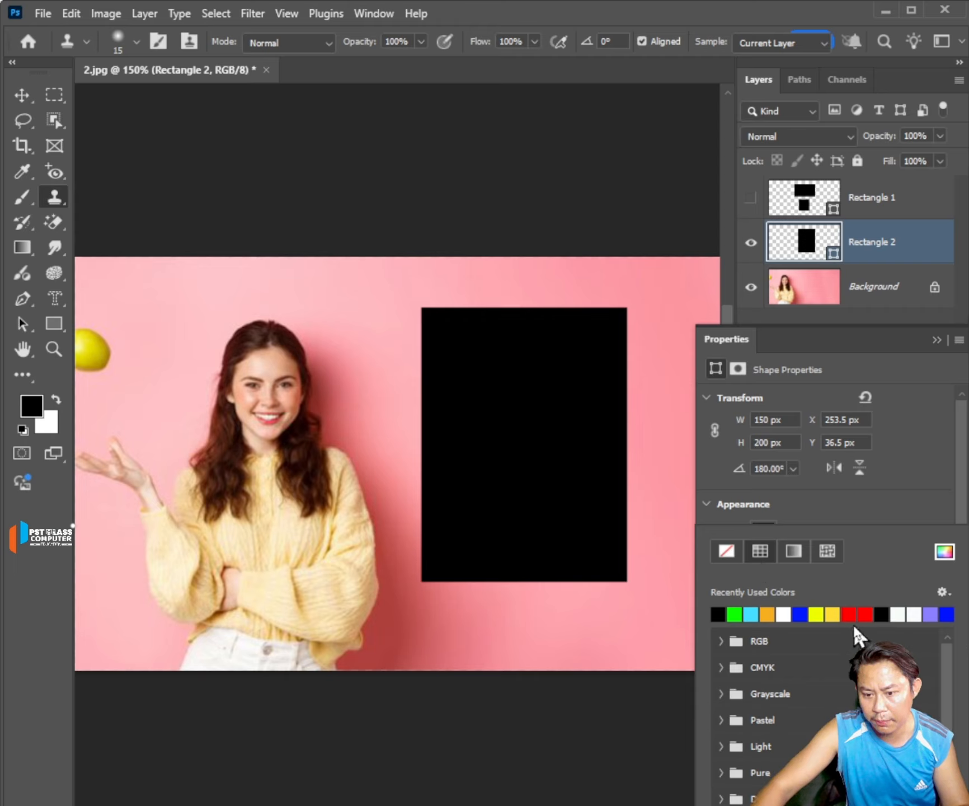
left_click(864, 615)
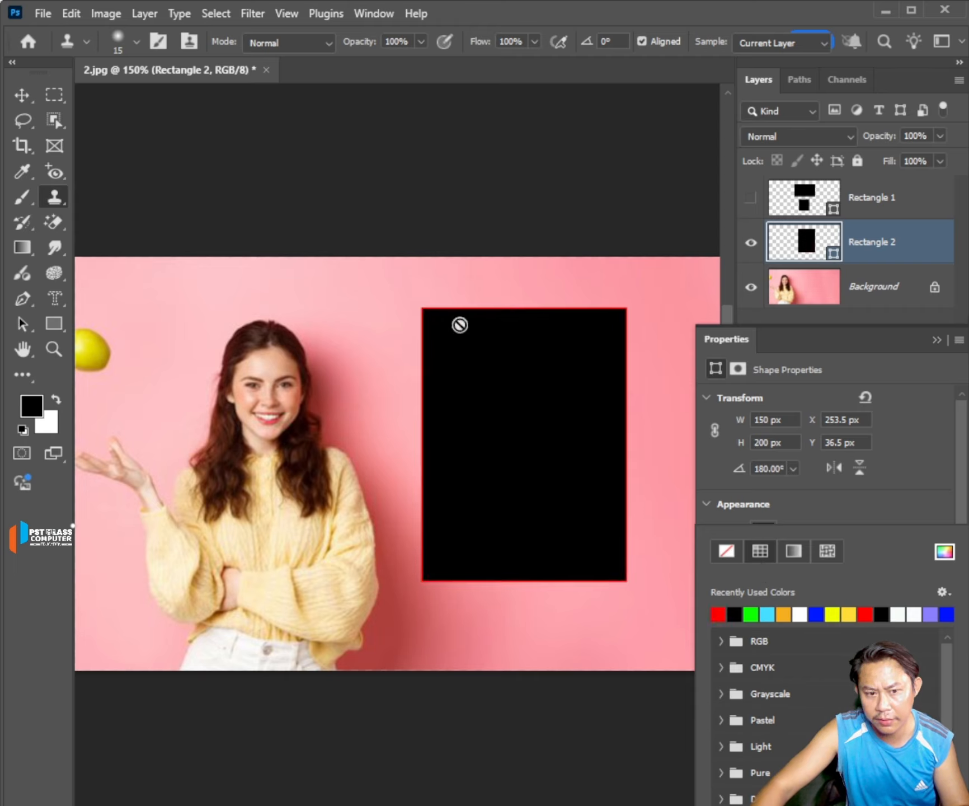
left_click(885, 508)
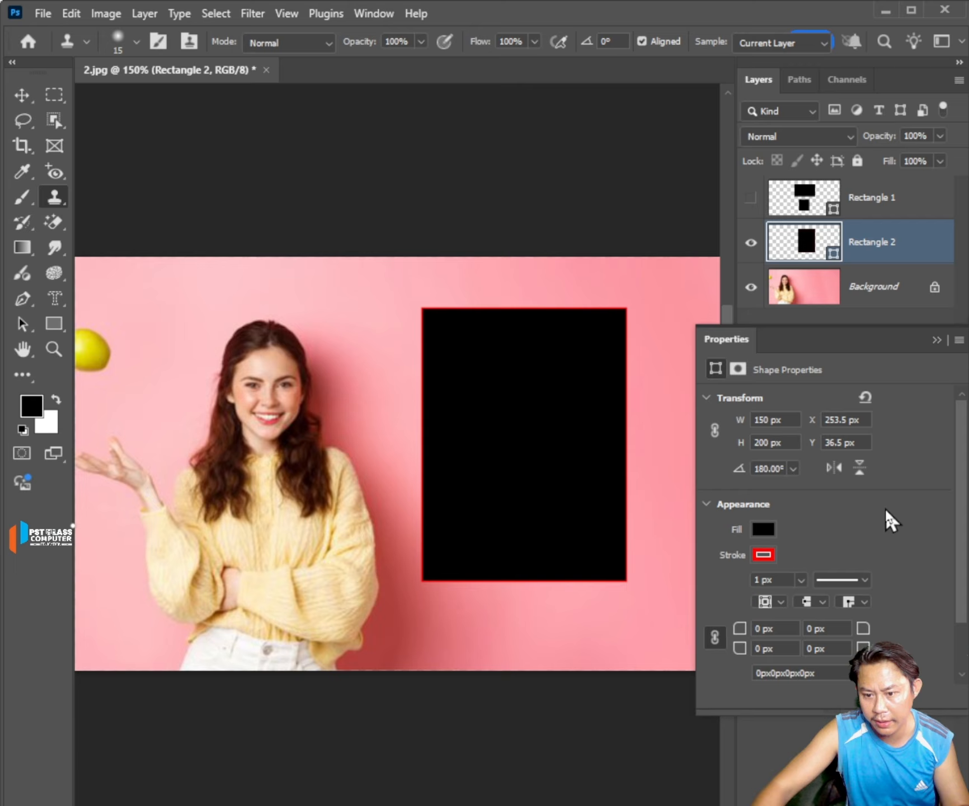
Set the Rectangle 2 stroke width to 9.56 px and try the dashed and then the dotted line style.
left_click(801, 580)
left_click_drag(801, 600, 812, 602)
left_click(865, 580)
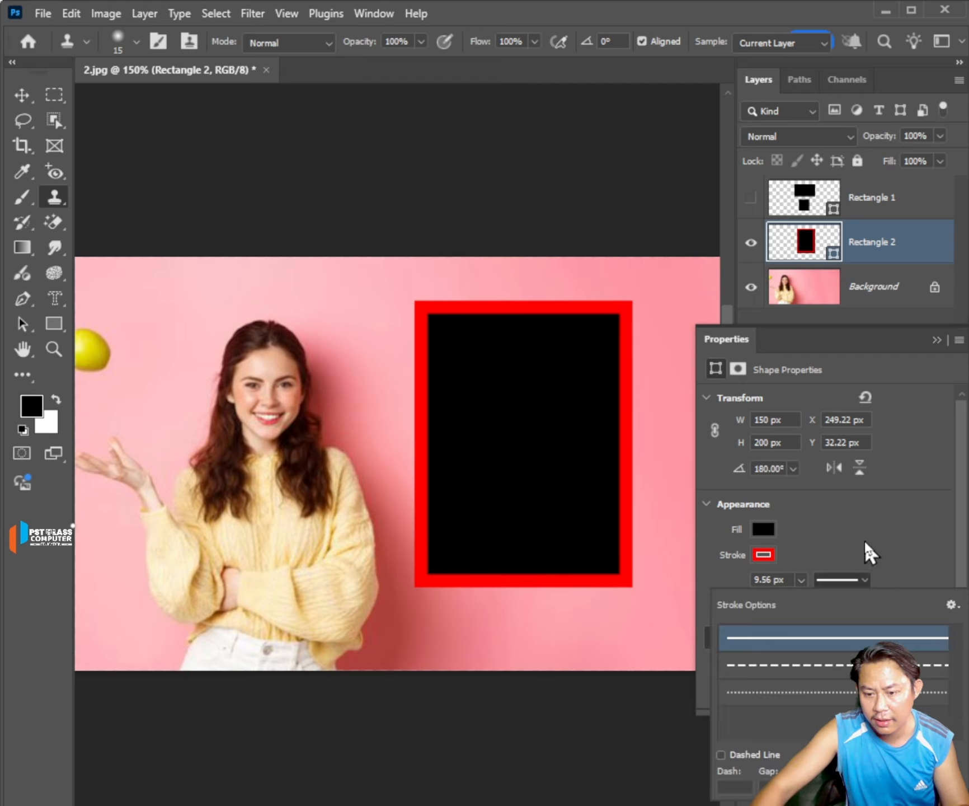
left_click(827, 666)
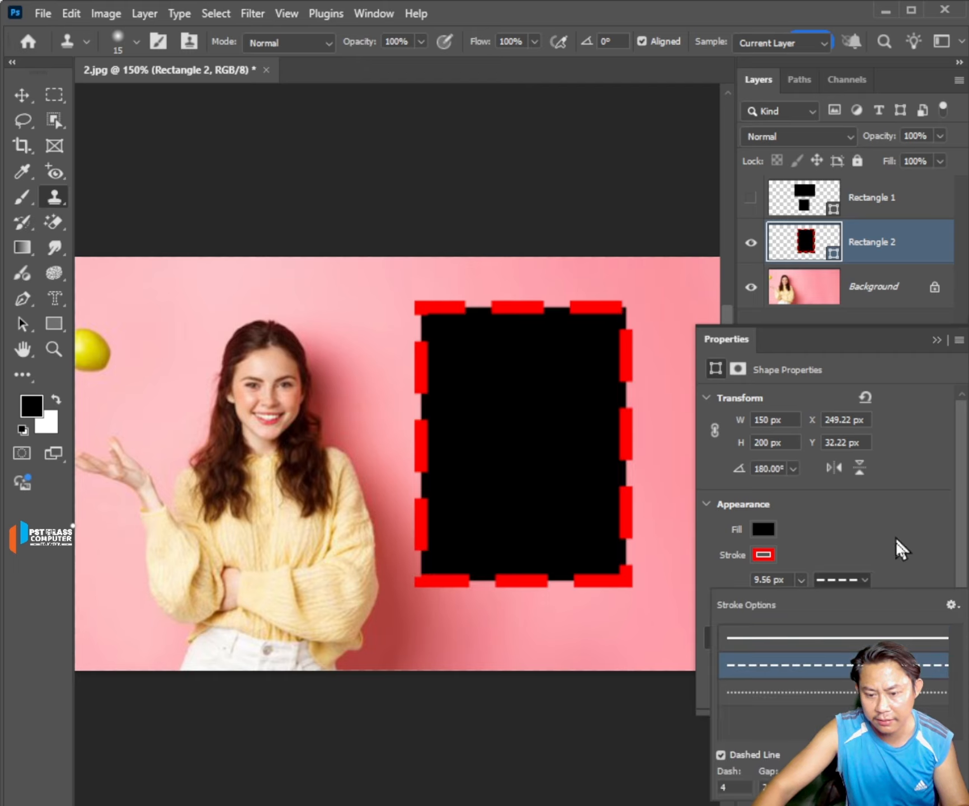
scroll(403, 442, "down", 1)
left_click(854, 693)
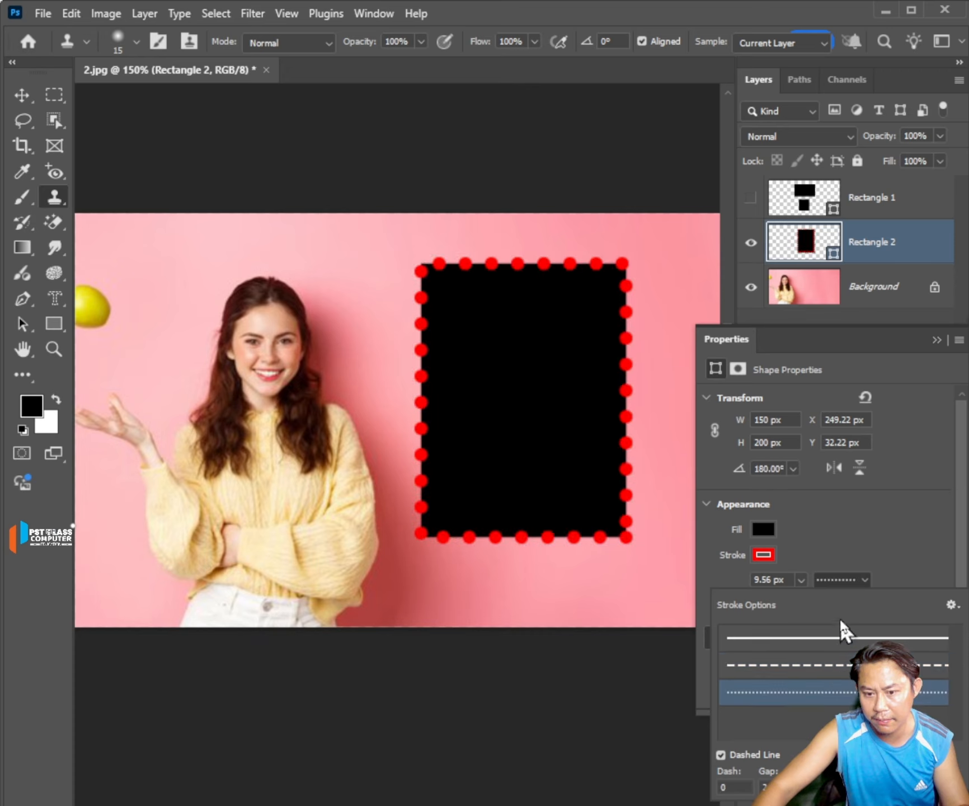
left_click(876, 555)
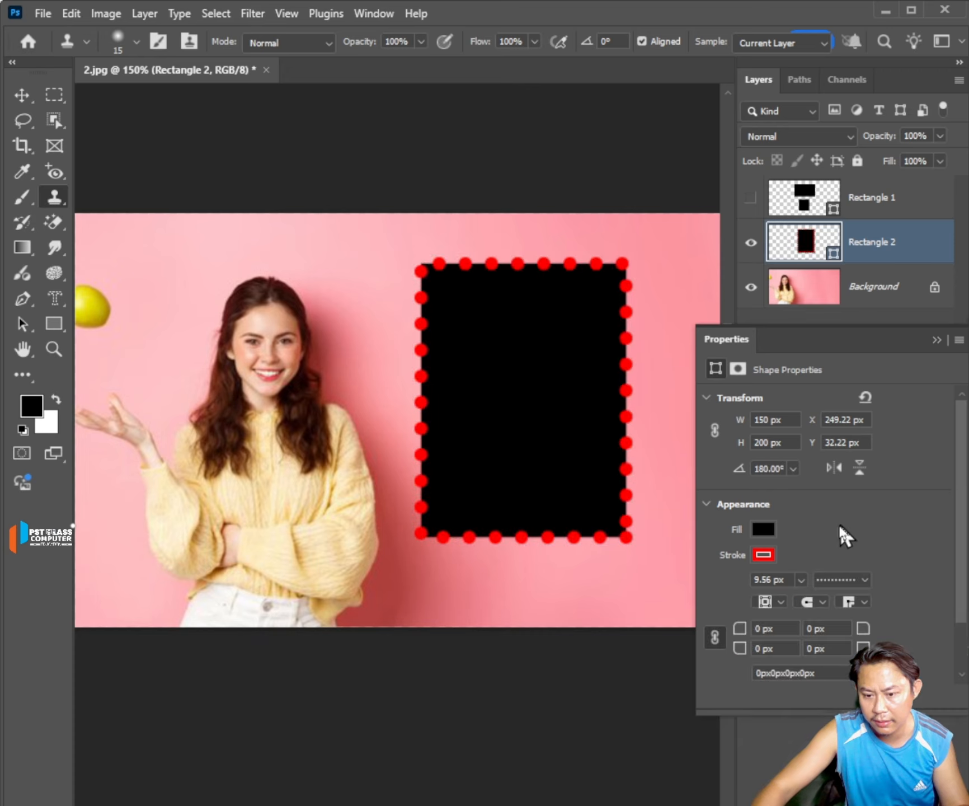
Try the inside alignment on the dotted Rectangle 2 stroke and switch its line style back to solid.
left_click(780, 603)
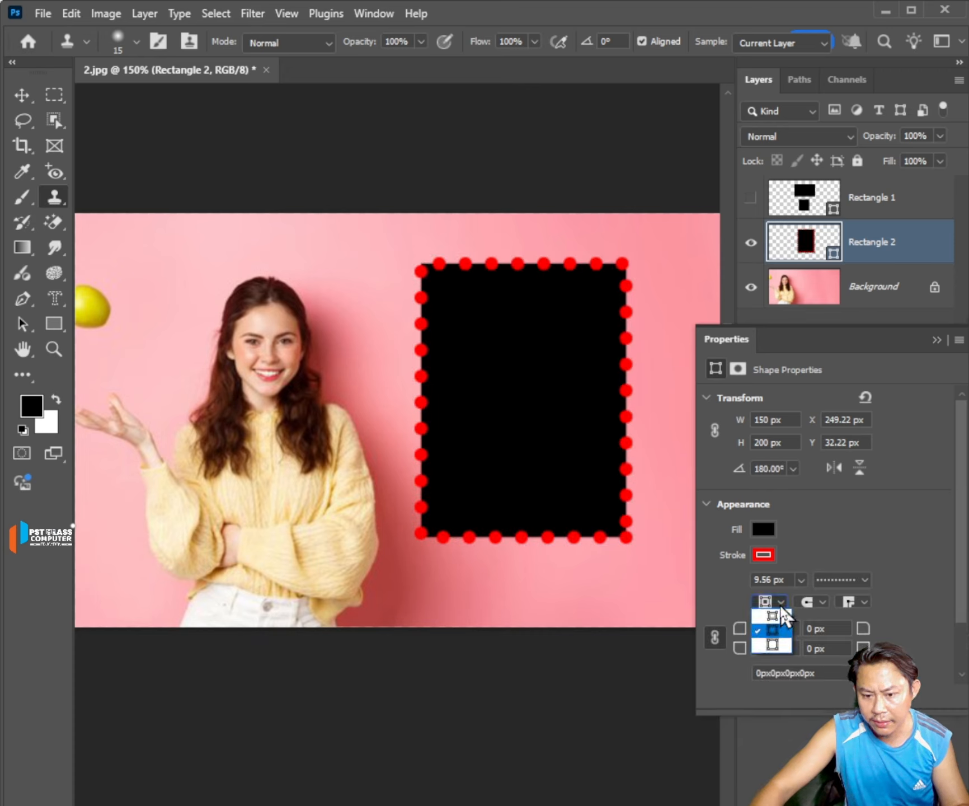
left_click(775, 615)
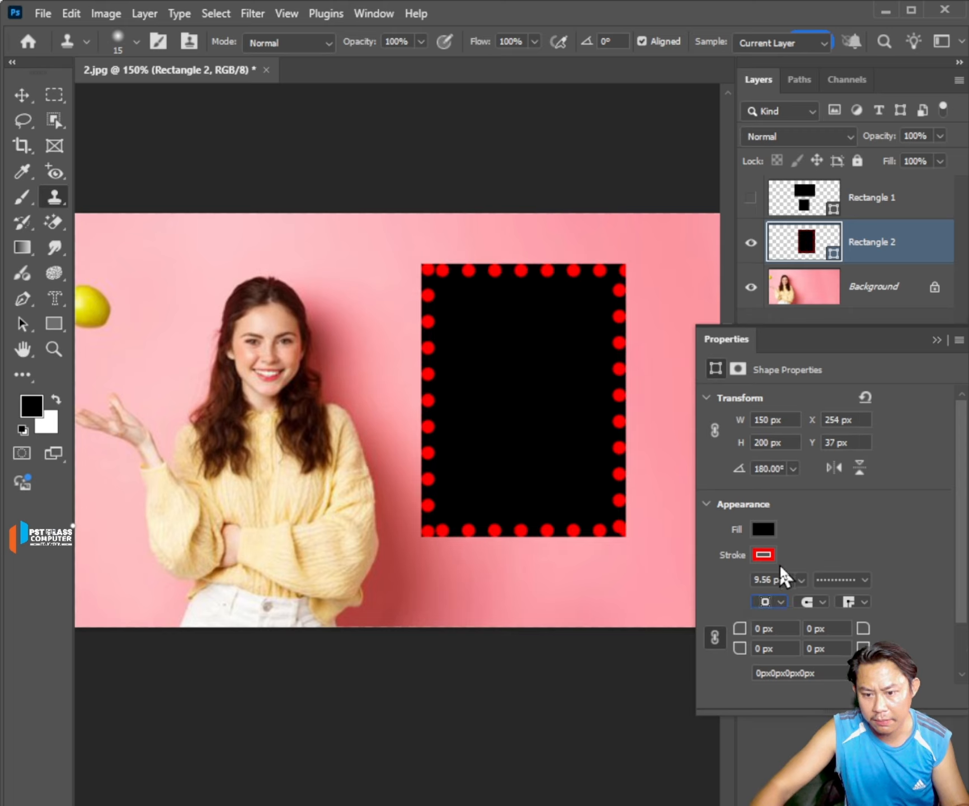
left_click(844, 579)
left_click(777, 638)
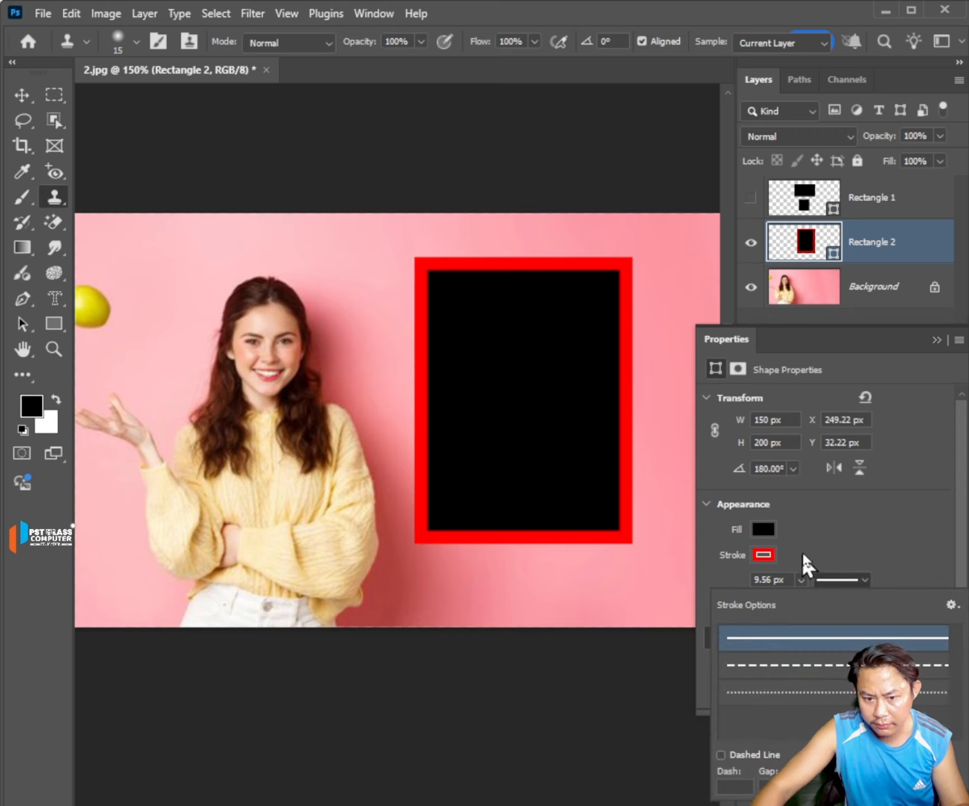
left_click(874, 498)
Try the second line cap option on the Rectangle 2 stroke.
left_click(803, 600)
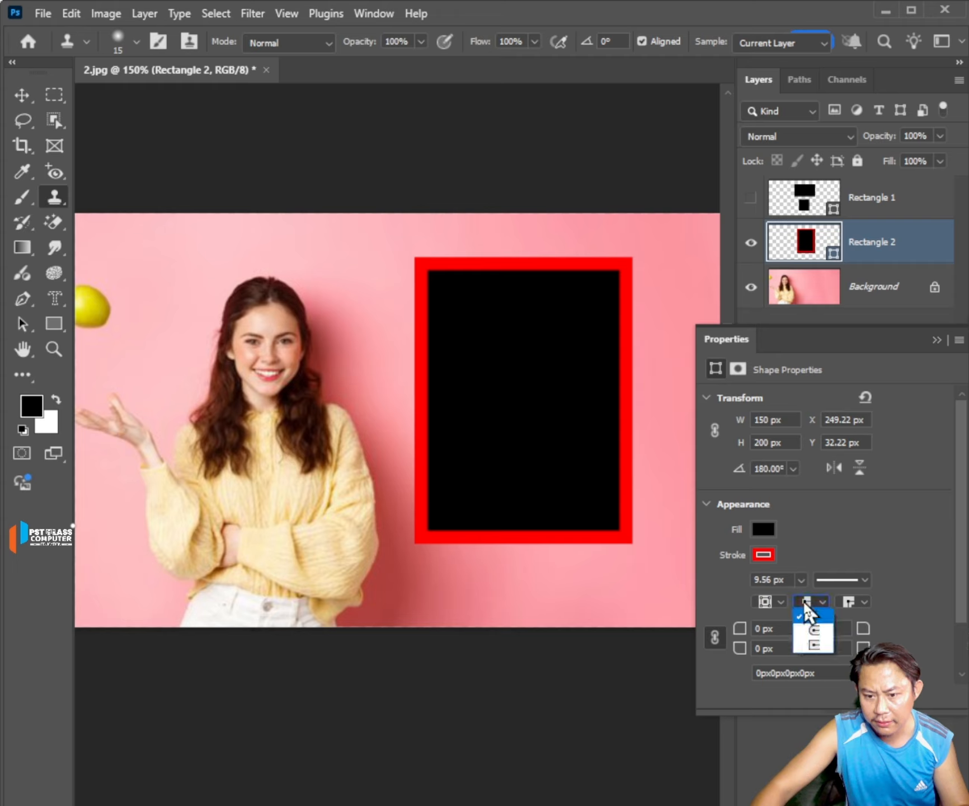
left_click(808, 628)
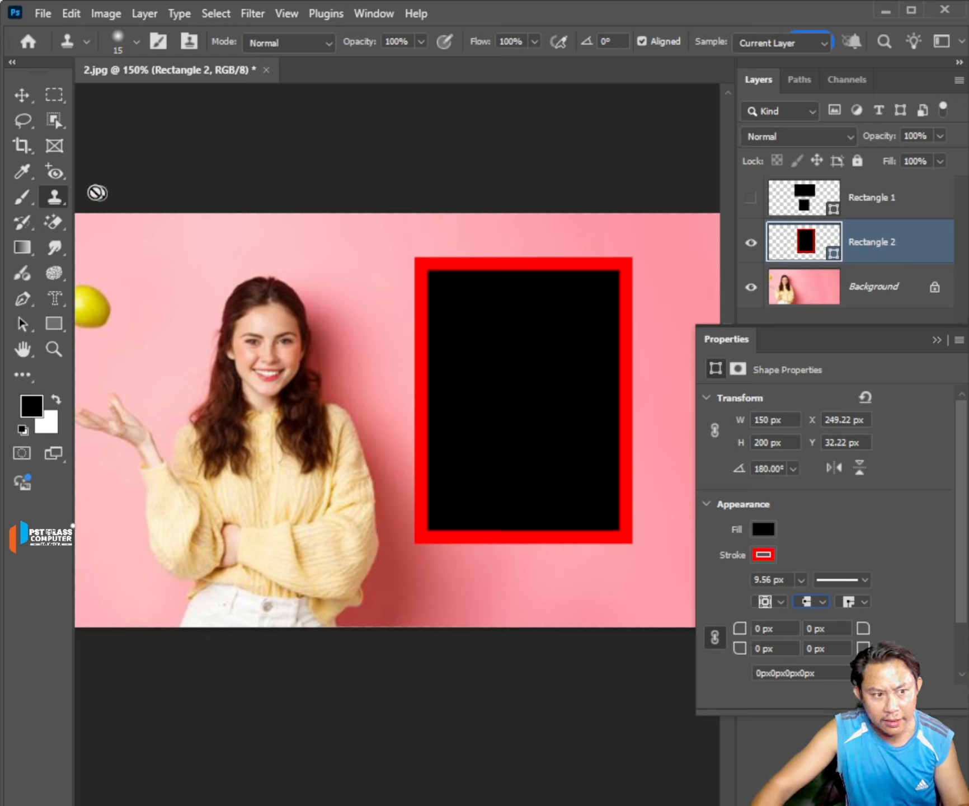
Reactivate the Rectangle Tool and round all Rectangle 2 corners to 26 px and then 35 px, unlinking the corner radii in between.
right_click(52, 200)
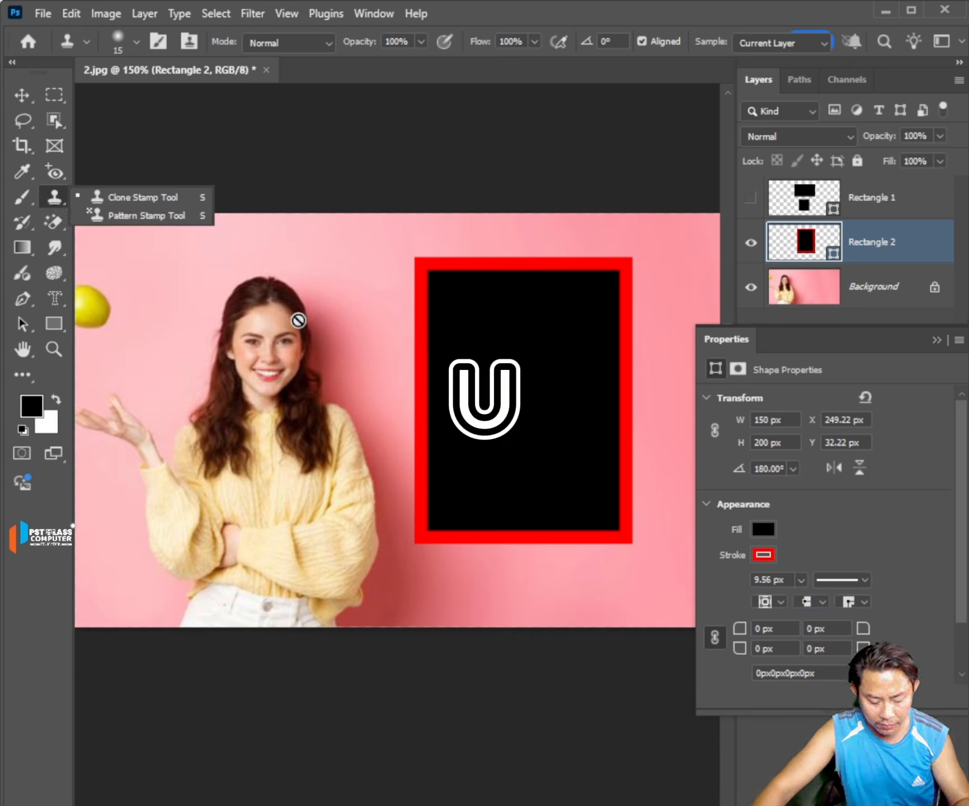
left_click(58, 329)
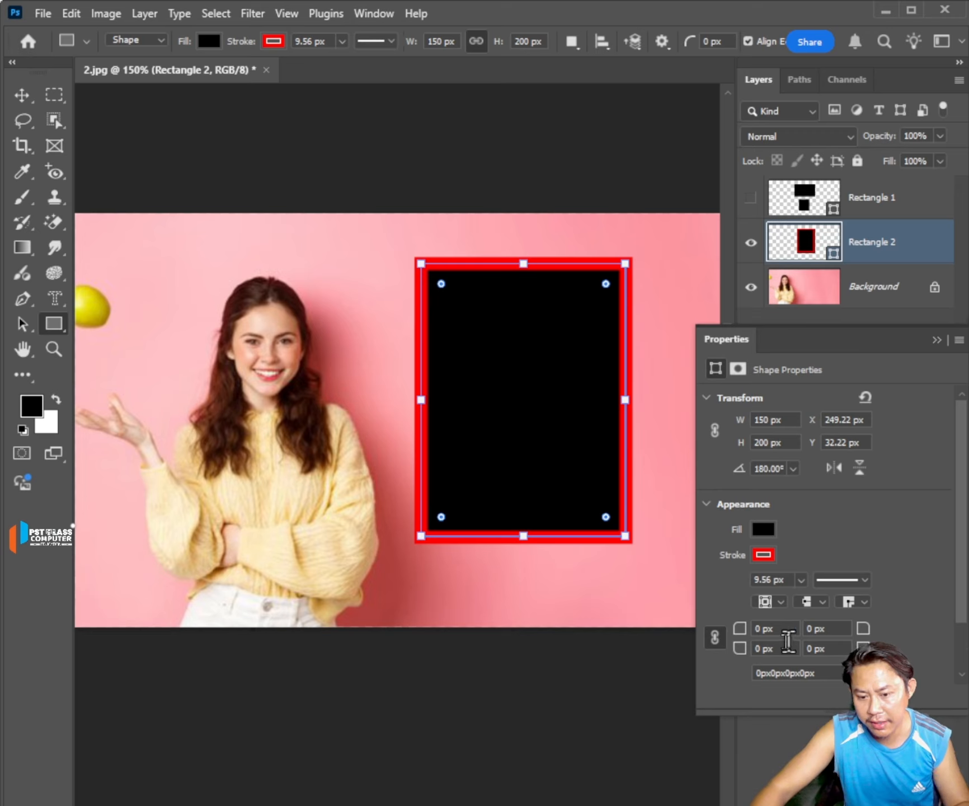
left_click_drag(442, 284, 458, 302)
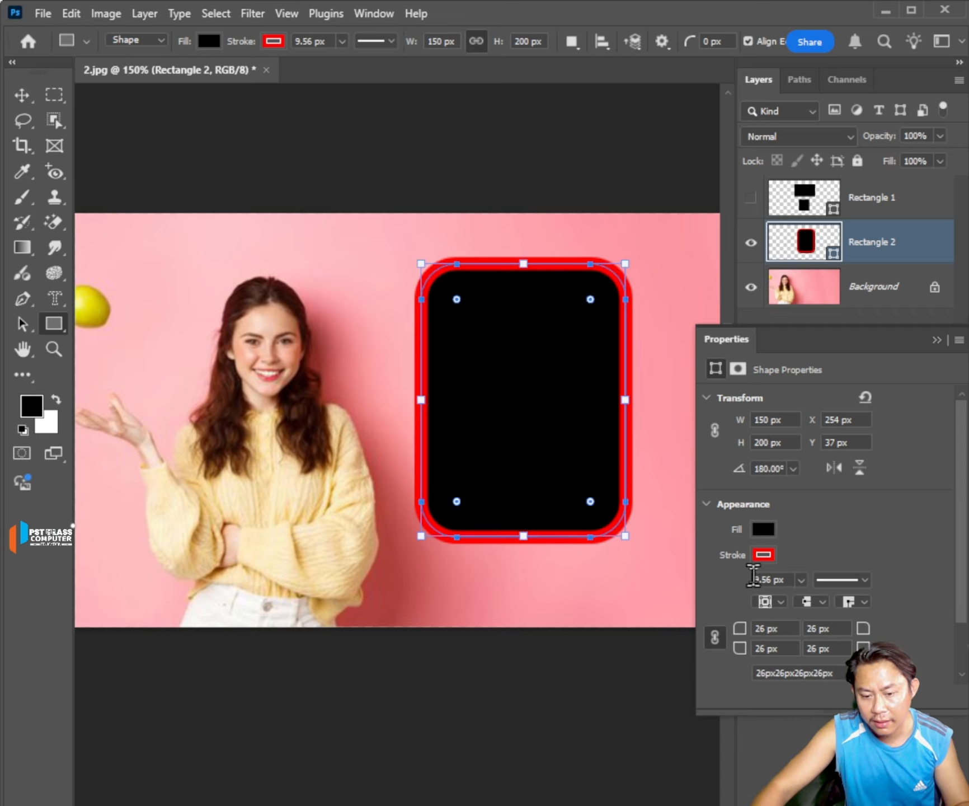
left_click(715, 640)
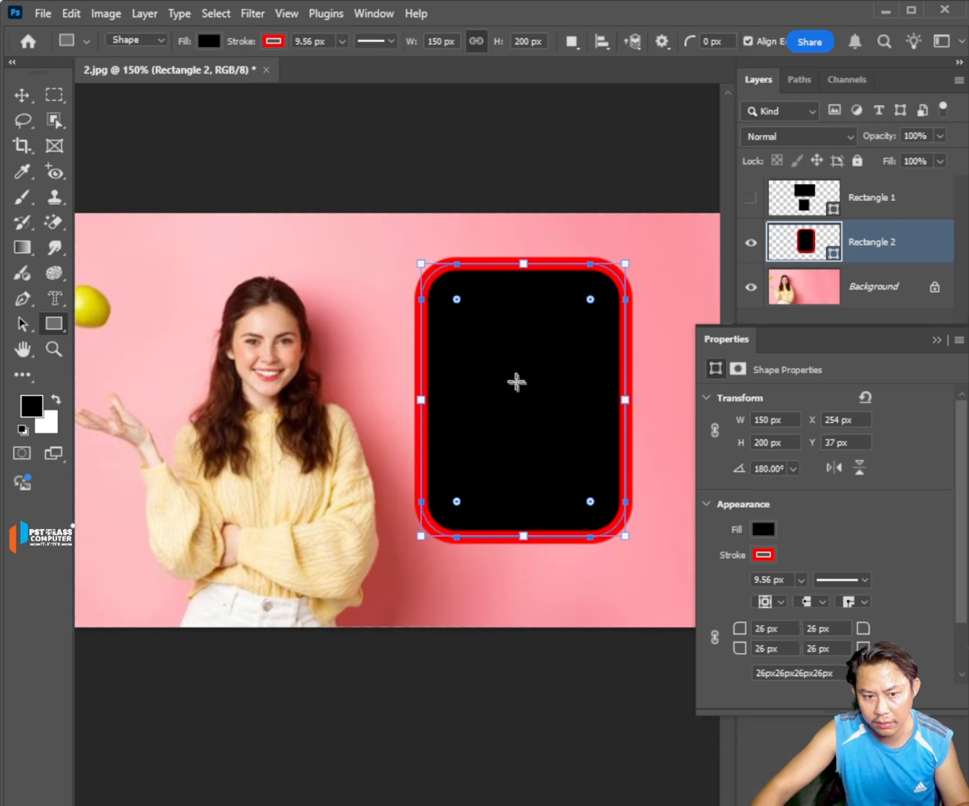
mouse_move(456, 301)
left_mouse_down()
mouse_move(506, 357)
mouse_move(469, 317)
left_mouse_up()
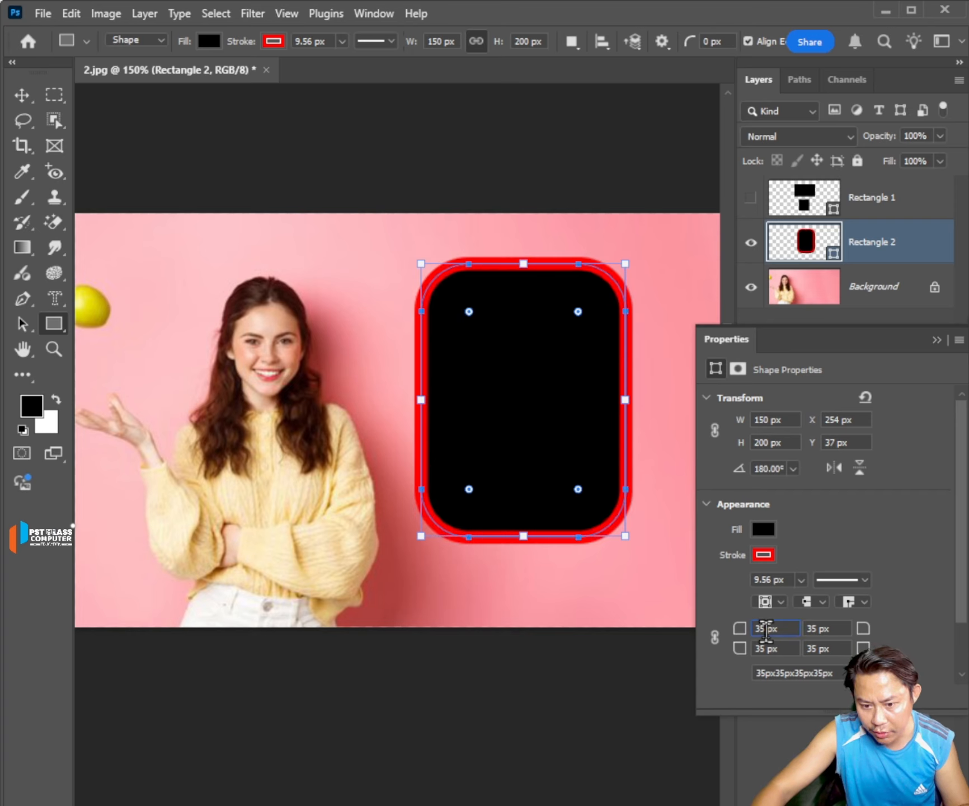
Set the Rectangle 2 top-left corner radius value to 25 px and the bottom-right one to 150 px.
type("25")
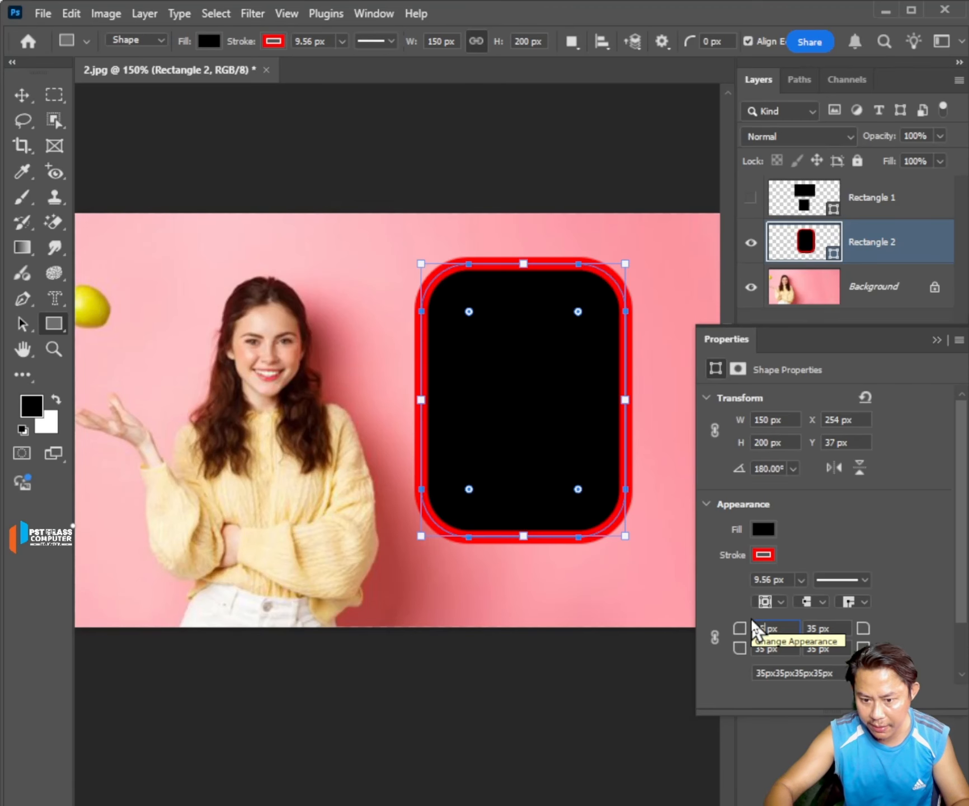
key("Return")
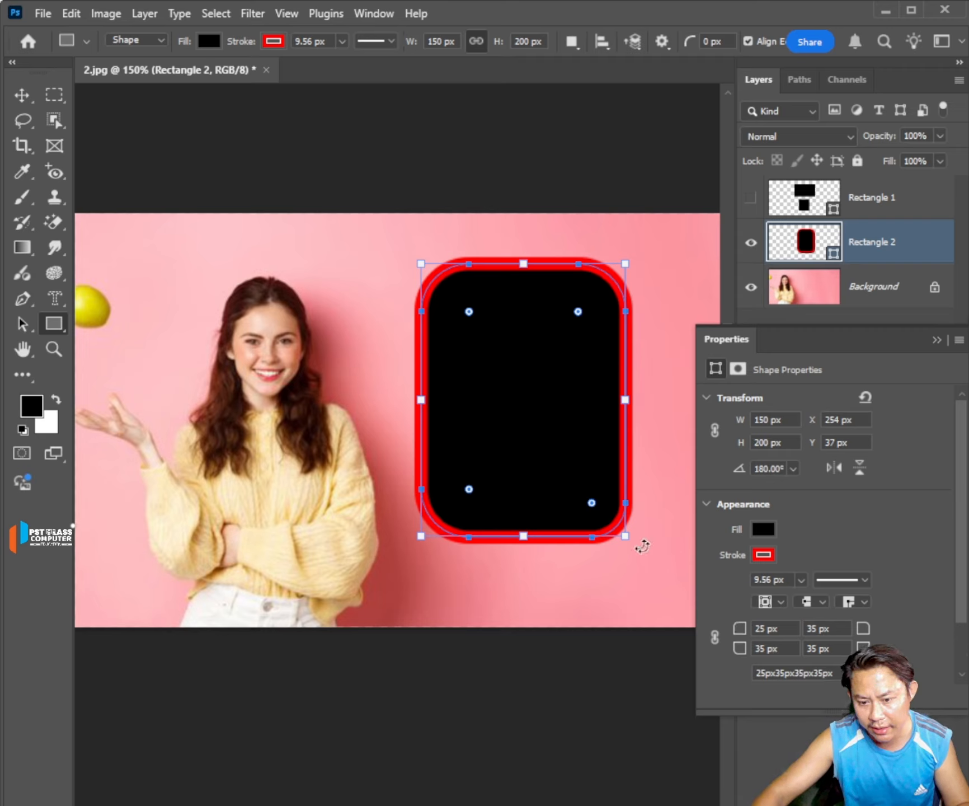
double_click(816, 648)
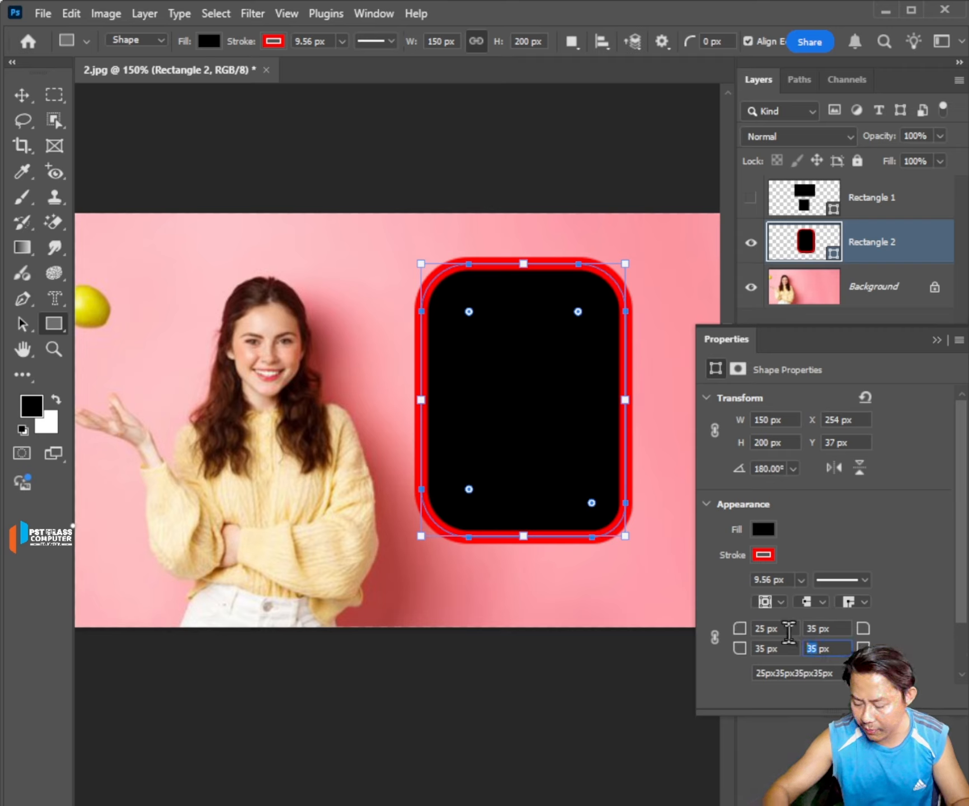
type("150")
key("Return")
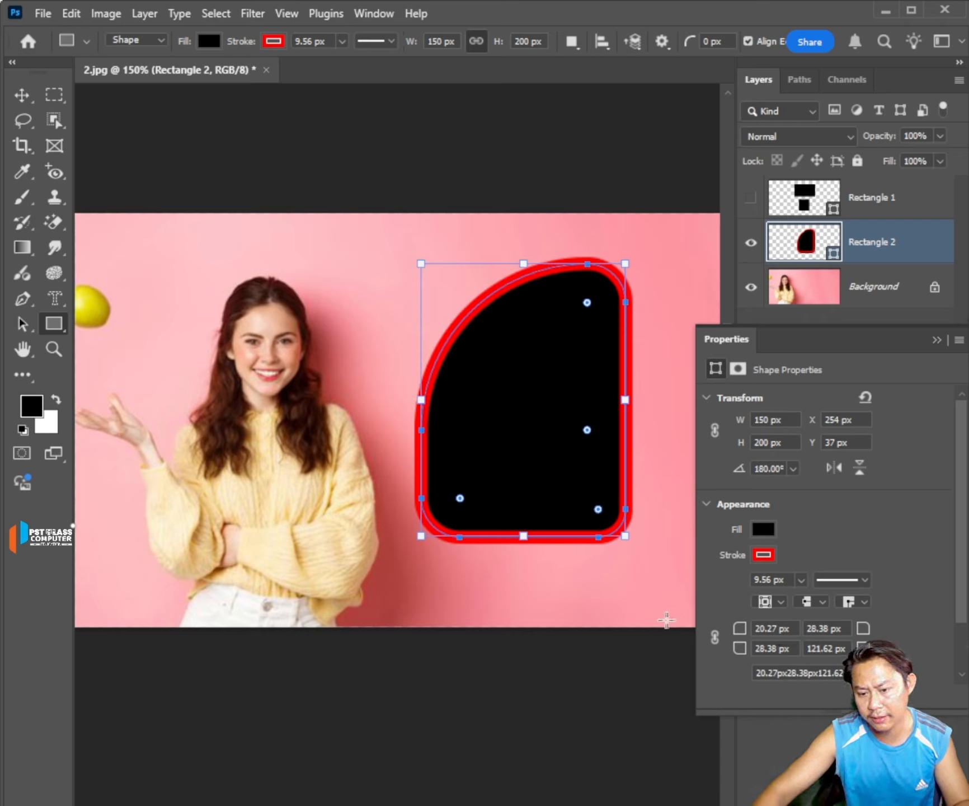
Try the subtract, intersect and exclude pathfinder modes on Rectangle 2 and return it to the combine mode.
left_click_drag(963, 570, 960, 621)
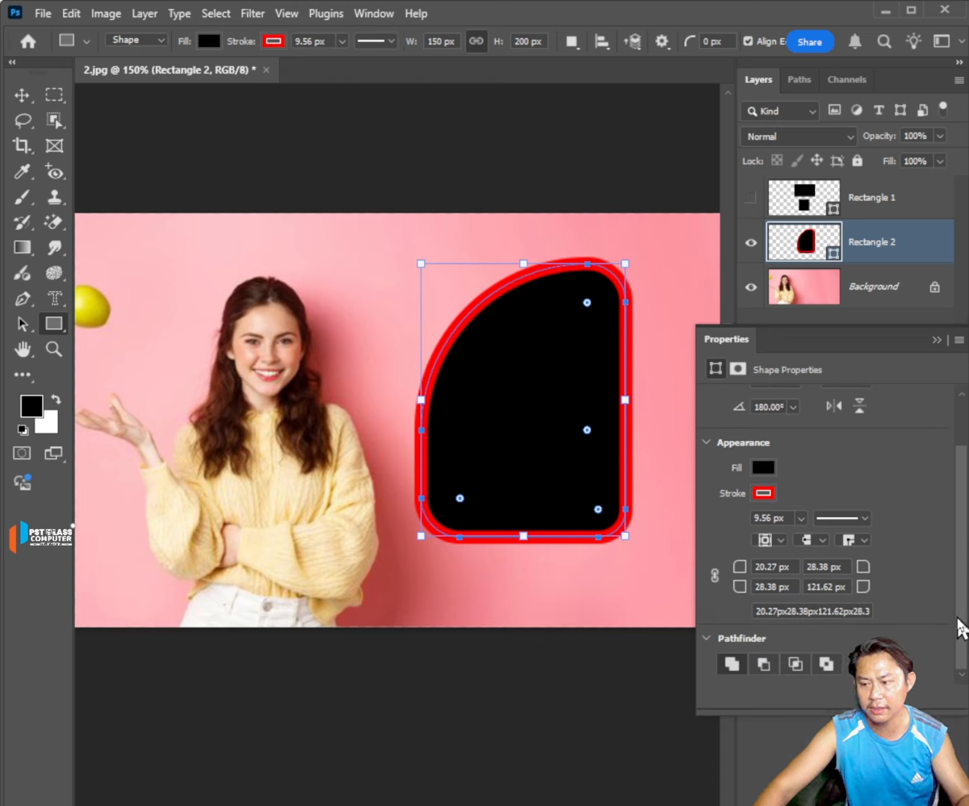
left_click(763, 664)
left_click(793, 661)
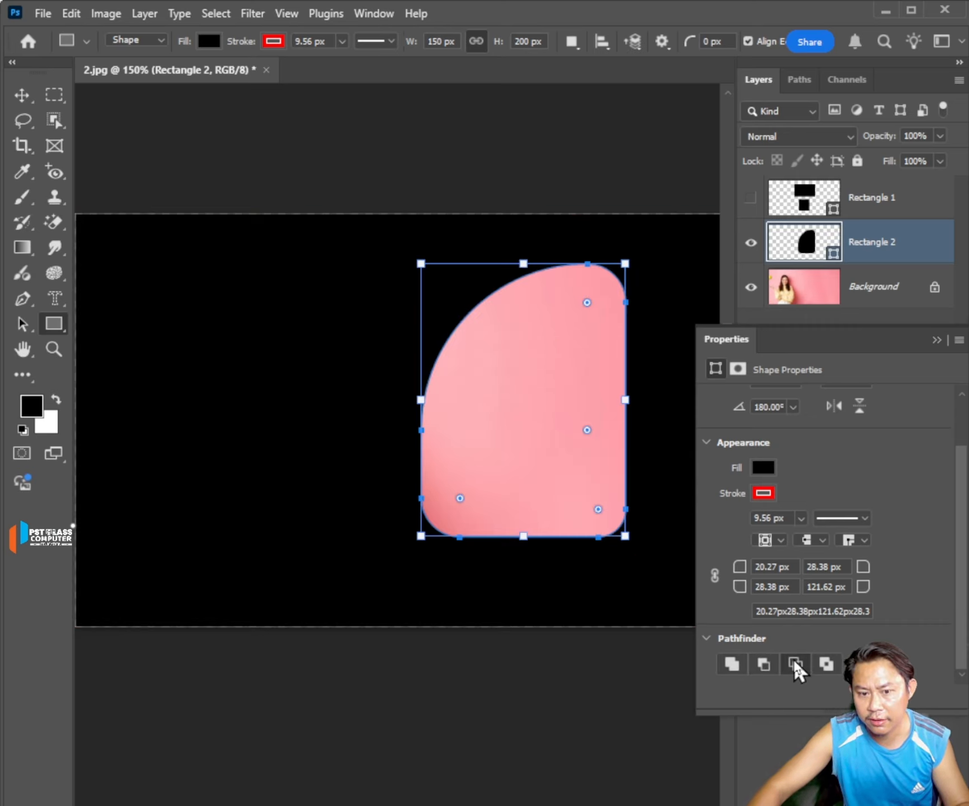
left_click(725, 665)
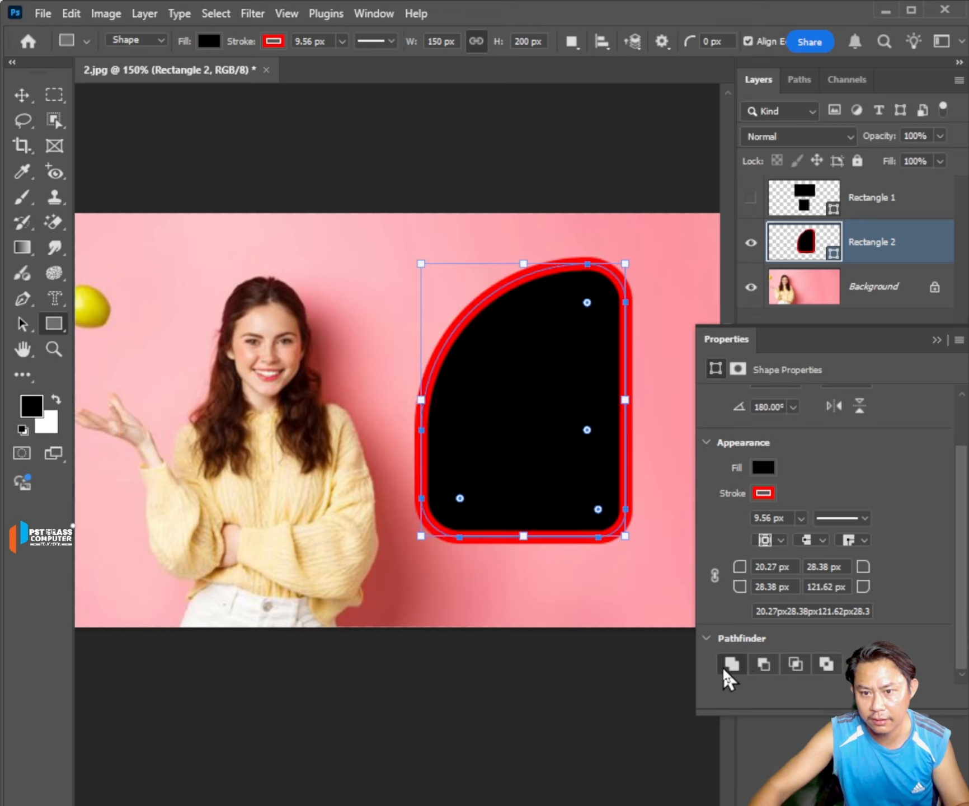
left_click(821, 667)
left_click(793, 667)
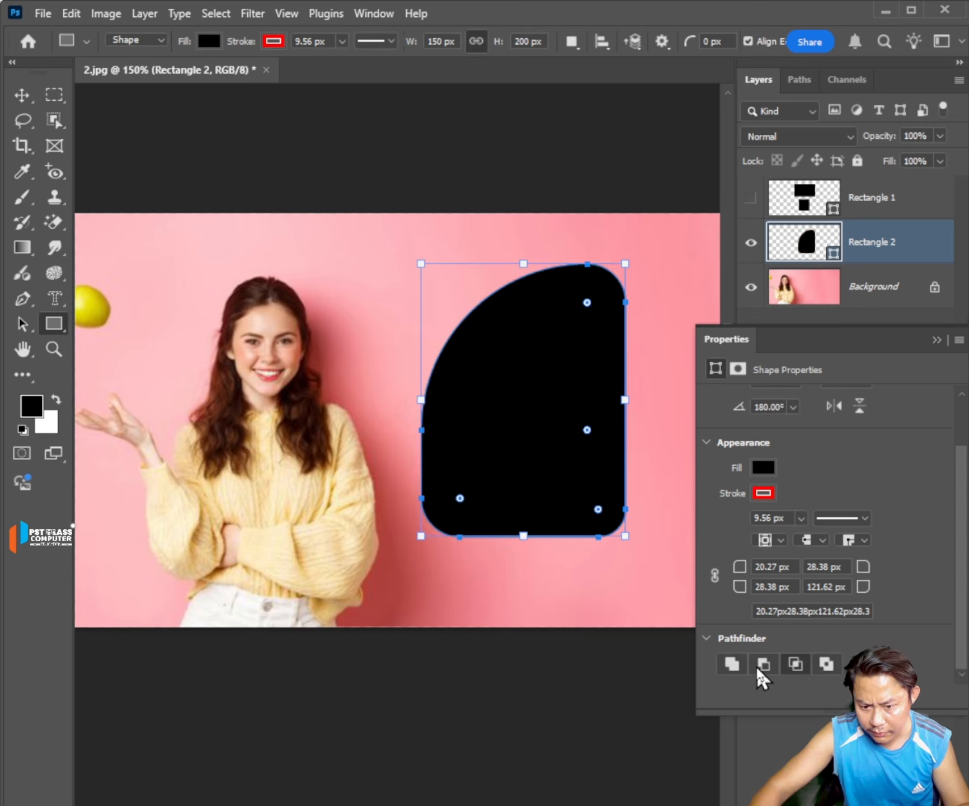
left_click(729, 664)
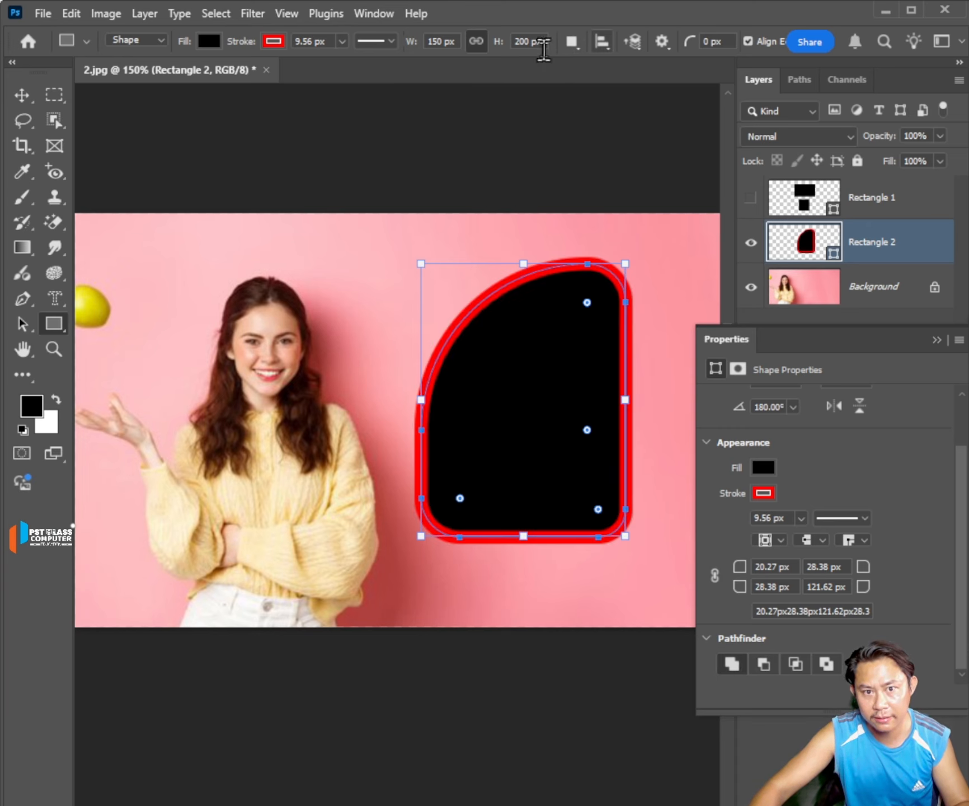
Collapse the shape properties and delete both the Rectangle 1 and Rectangle 2 layers.
left_click(935, 339)
left_click(900, 215, "shift")
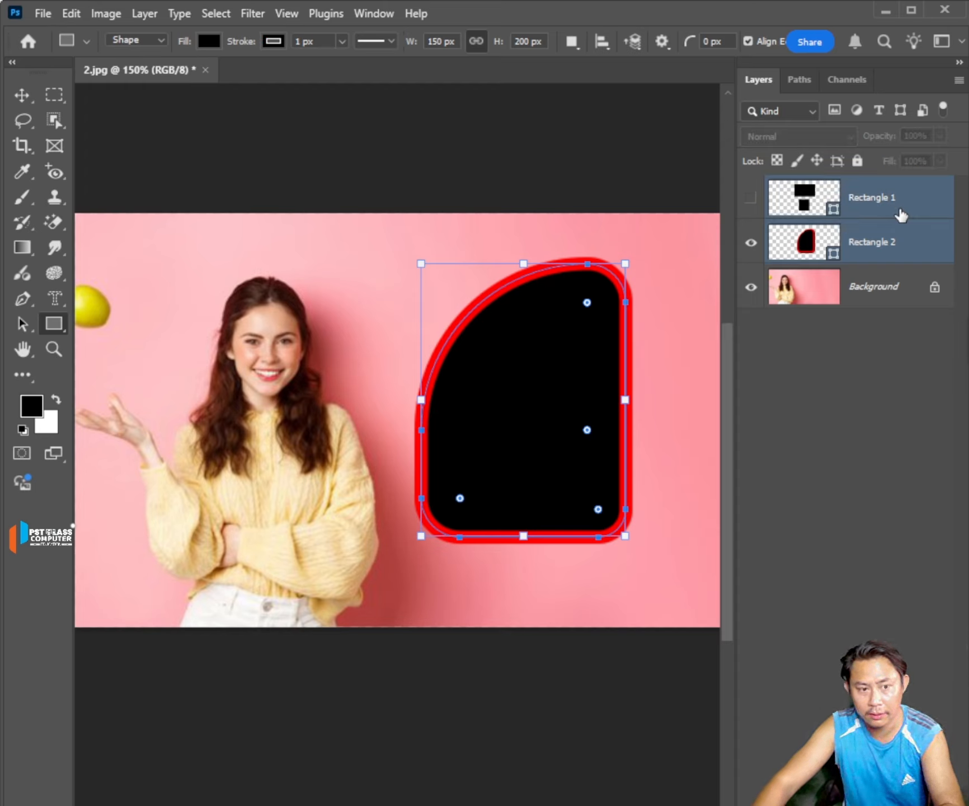
key("Delete")
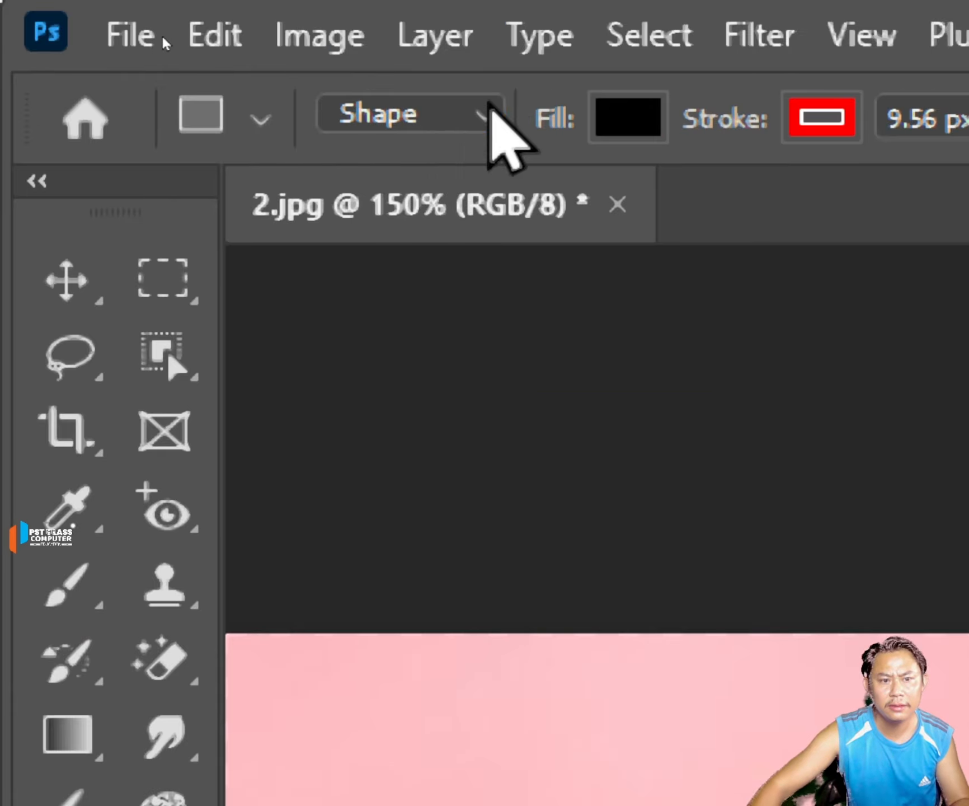
Switch the Rectangle Tool to Path mode and draw a path about 144 by 149 px around the woman's head.
left_click(160, 40)
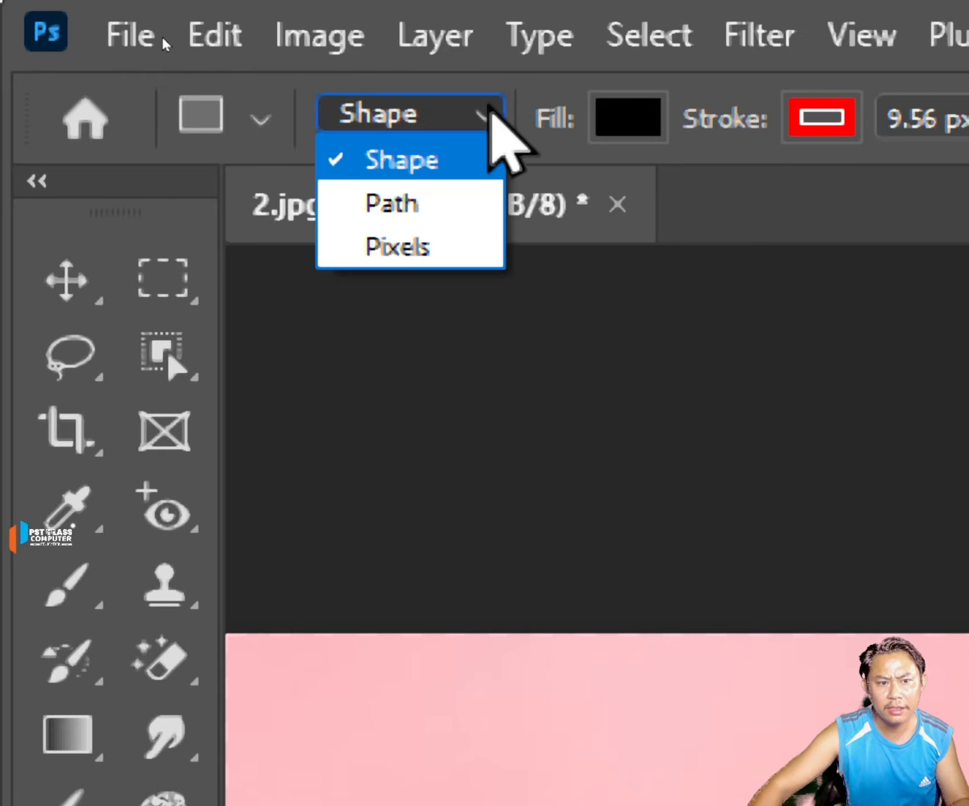
left_click(449, 213)
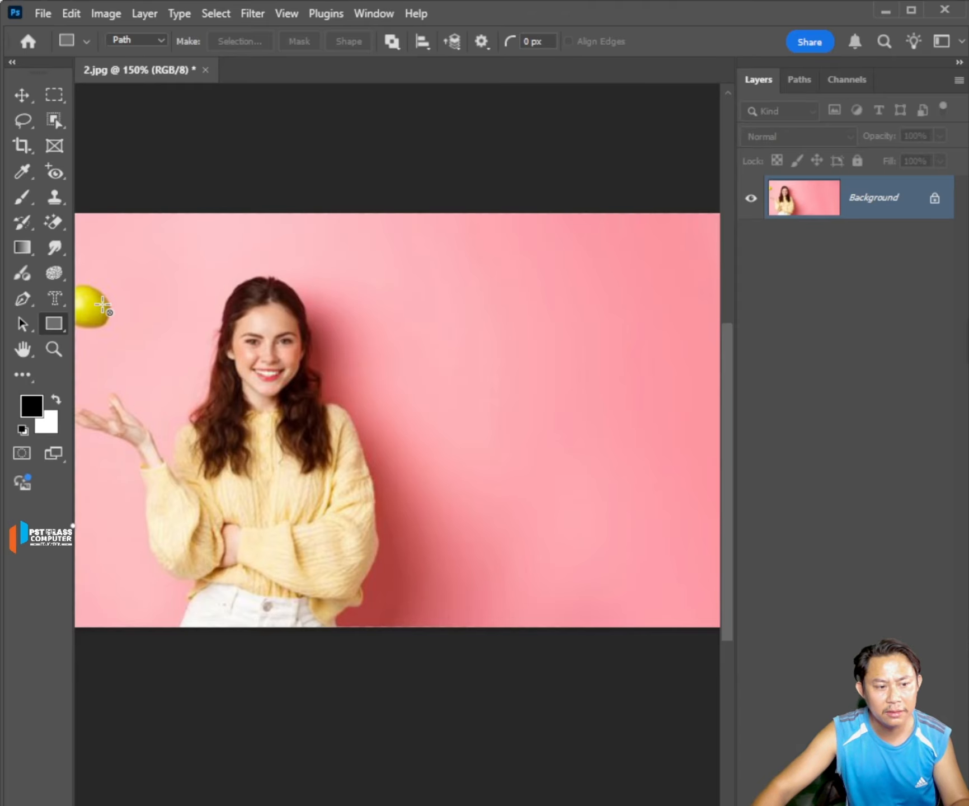
left_click_drag(182, 259, 379, 462)
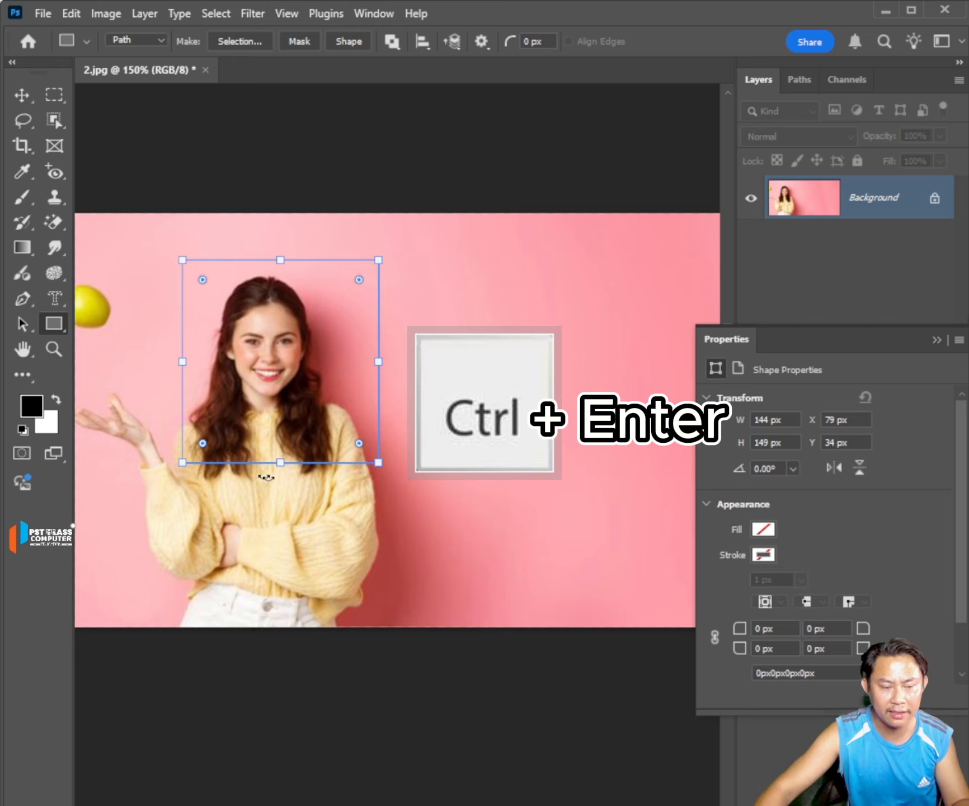
Convert the rectangular path to a selection and copy the selected area of the photo to a new layer.
key("ctrl+Return")
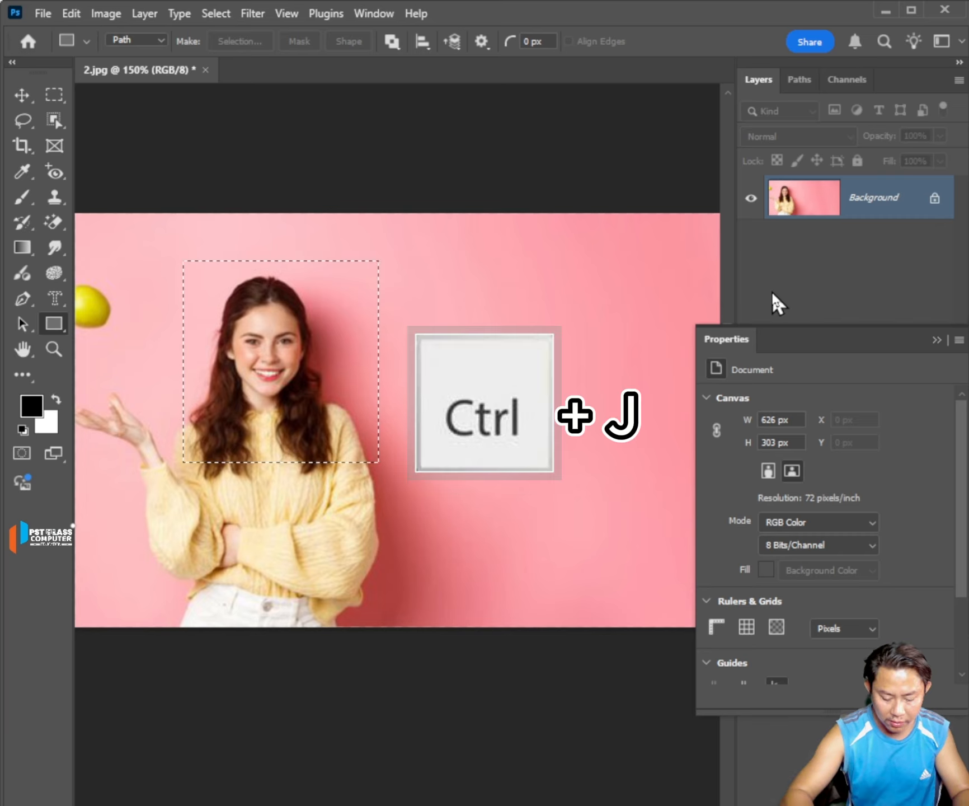
key("ctrl+j")
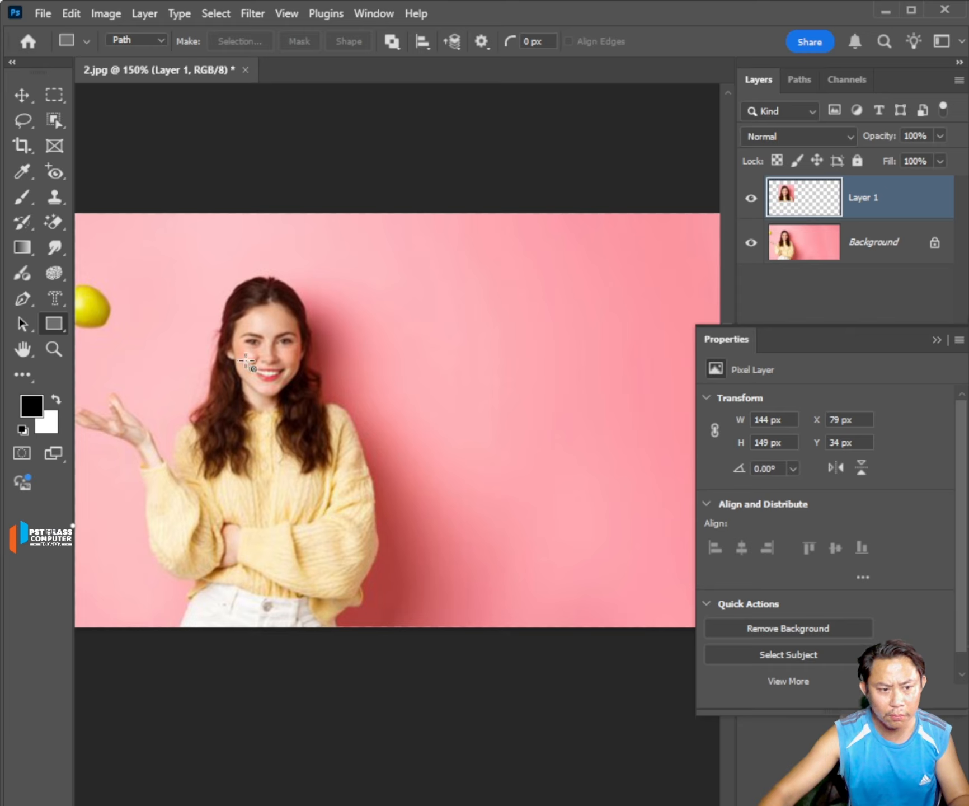
key("v")
key("u")
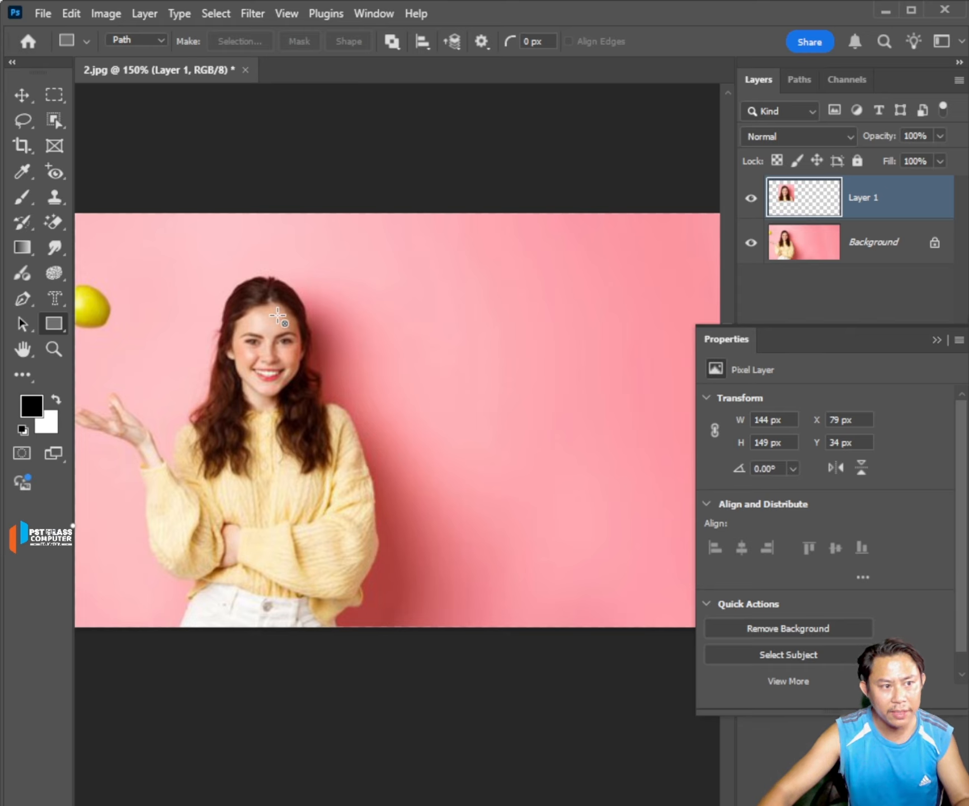
Move the copied head area on Layer 1 into the empty pink area beside the woman, at about X 247 px, Y 34 px.
key("v")
left_click_drag(273, 311, 501, 321)
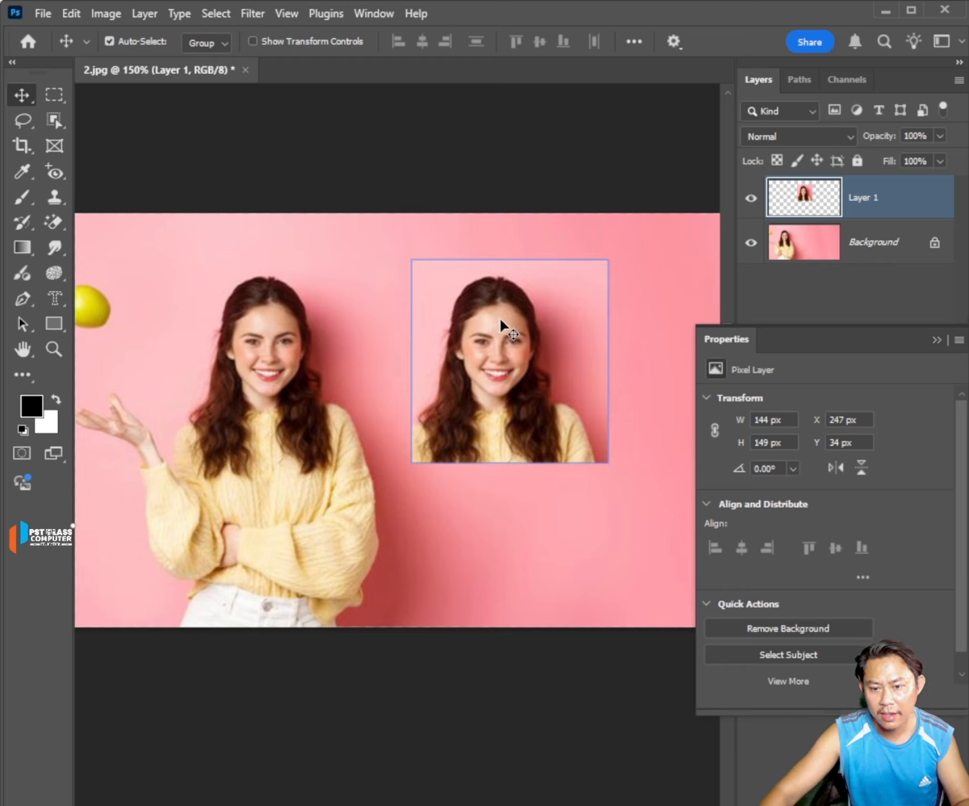
key("u")
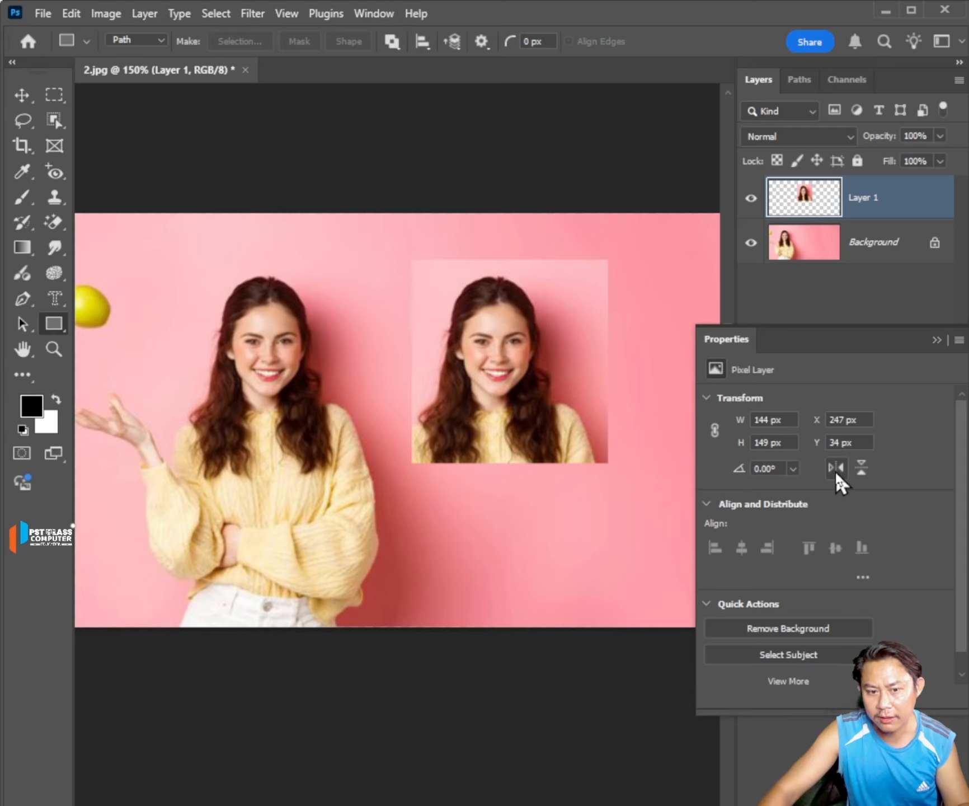
Try flipping Layer 1 horizontally and vertically, leaving it mirrored horizontally.
left_click(836, 468)
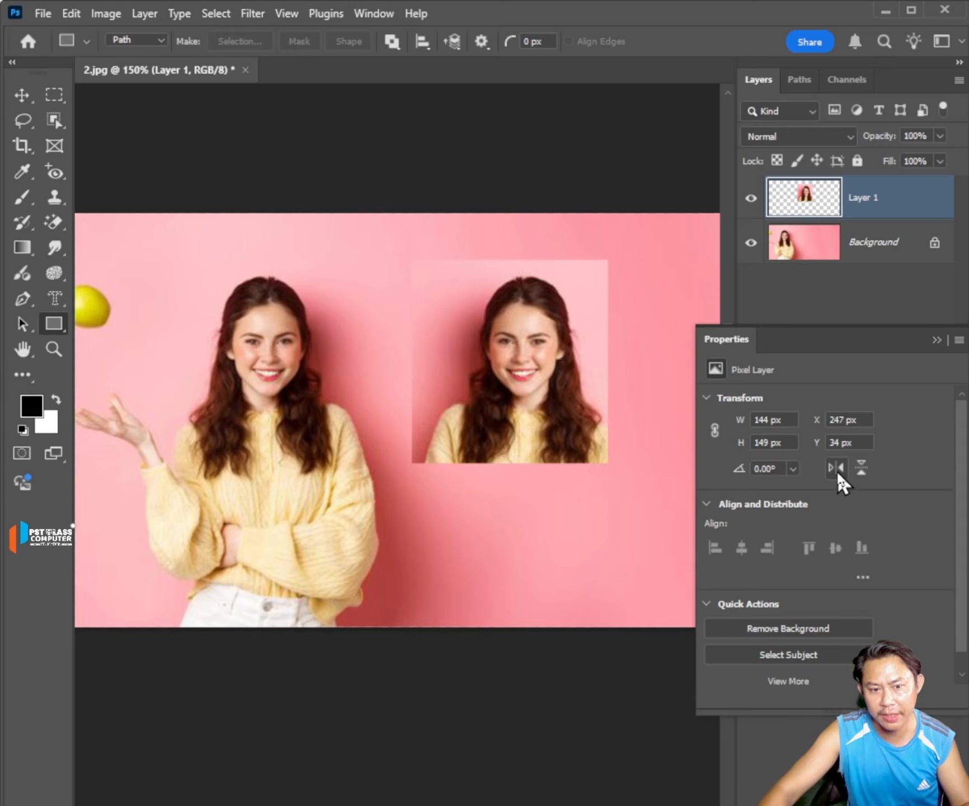
left_click(836, 467)
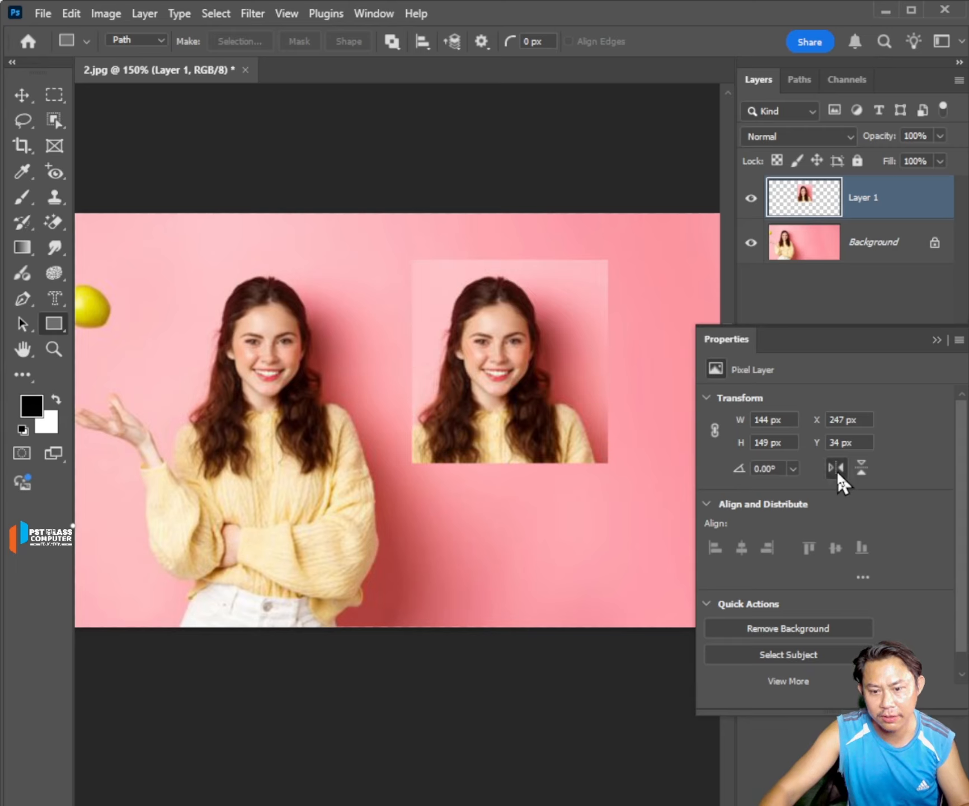
left_click(836, 468)
left_click(860, 468)
left_click(861, 468)
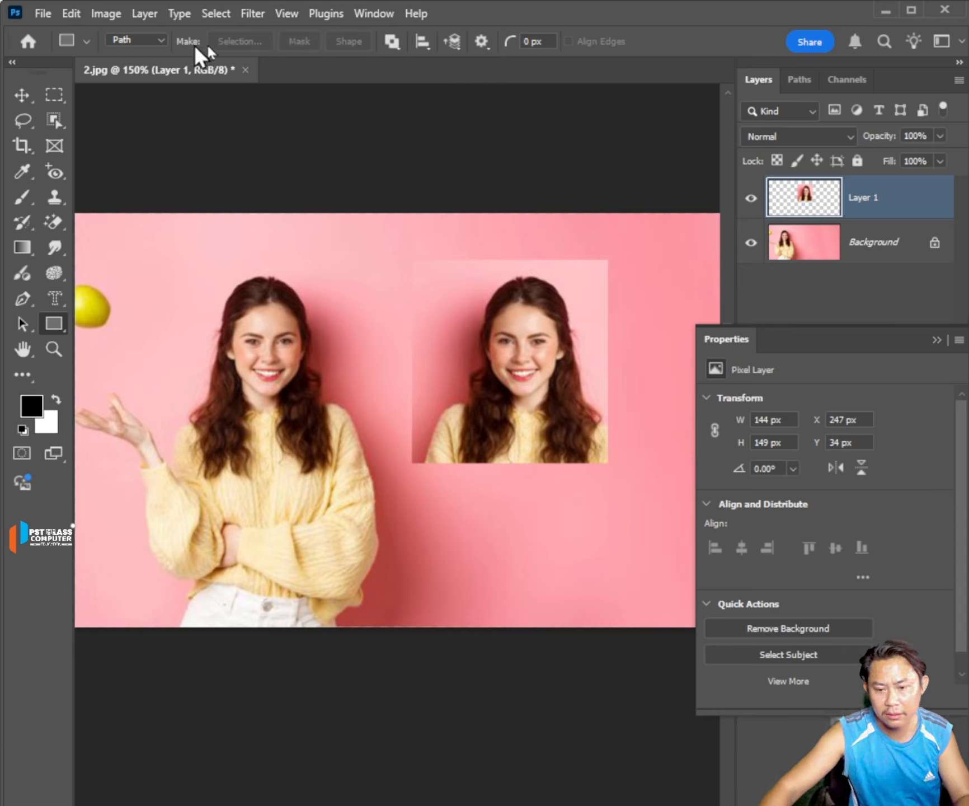
Collapse the layer properties and delete Layer 1.
left_click(951, 348)
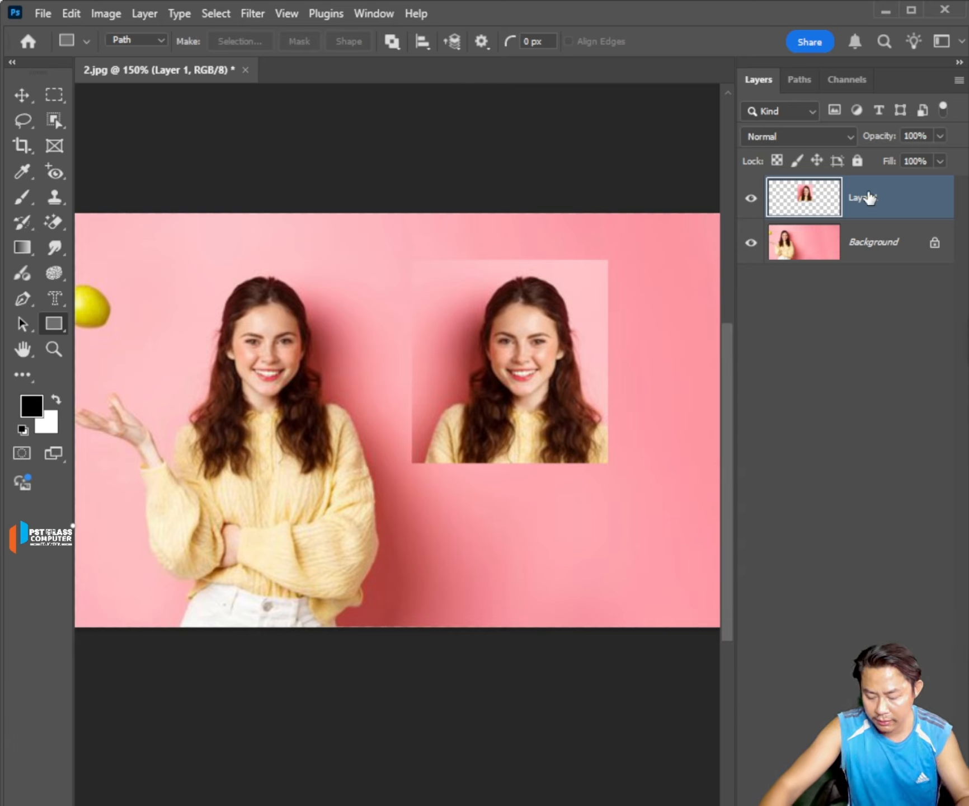
key("Delete")
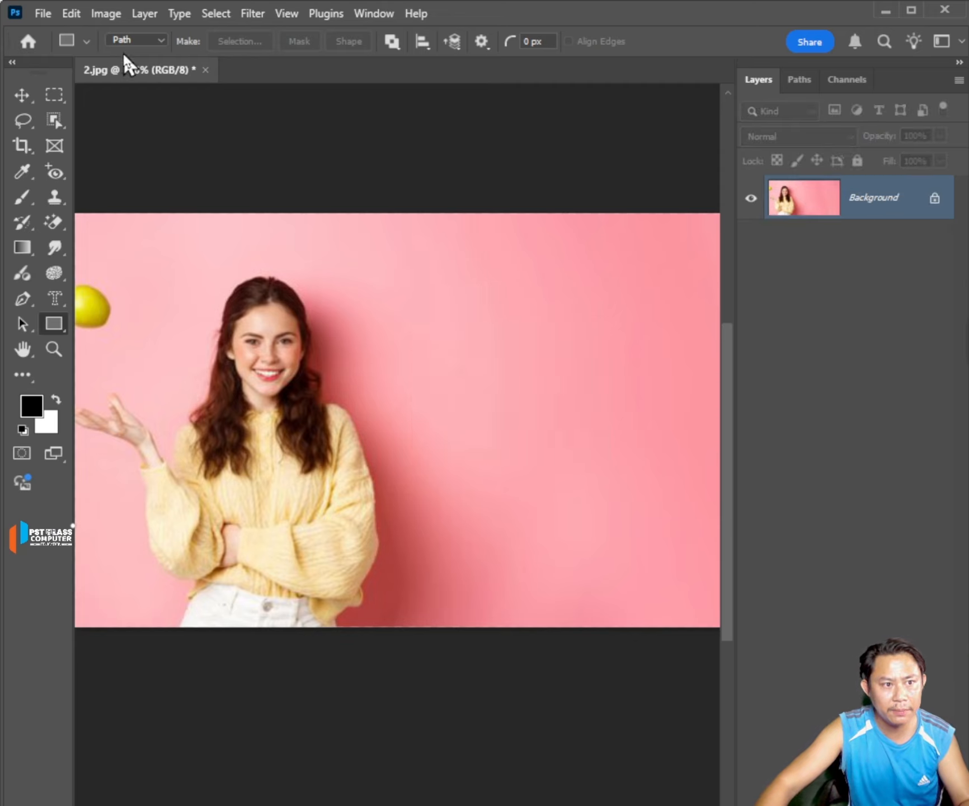
Switch the Rectangle Tool to Pixels mode and set the foreground color to blue 0012ff.
left_click(161, 41)
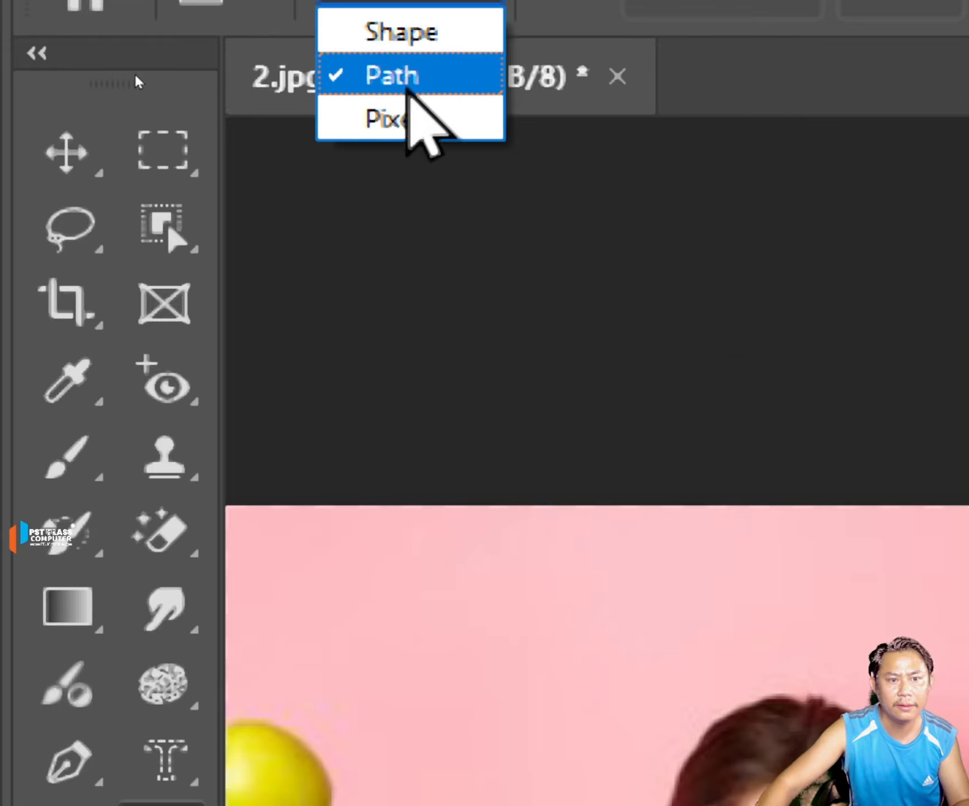
left_click(414, 126)
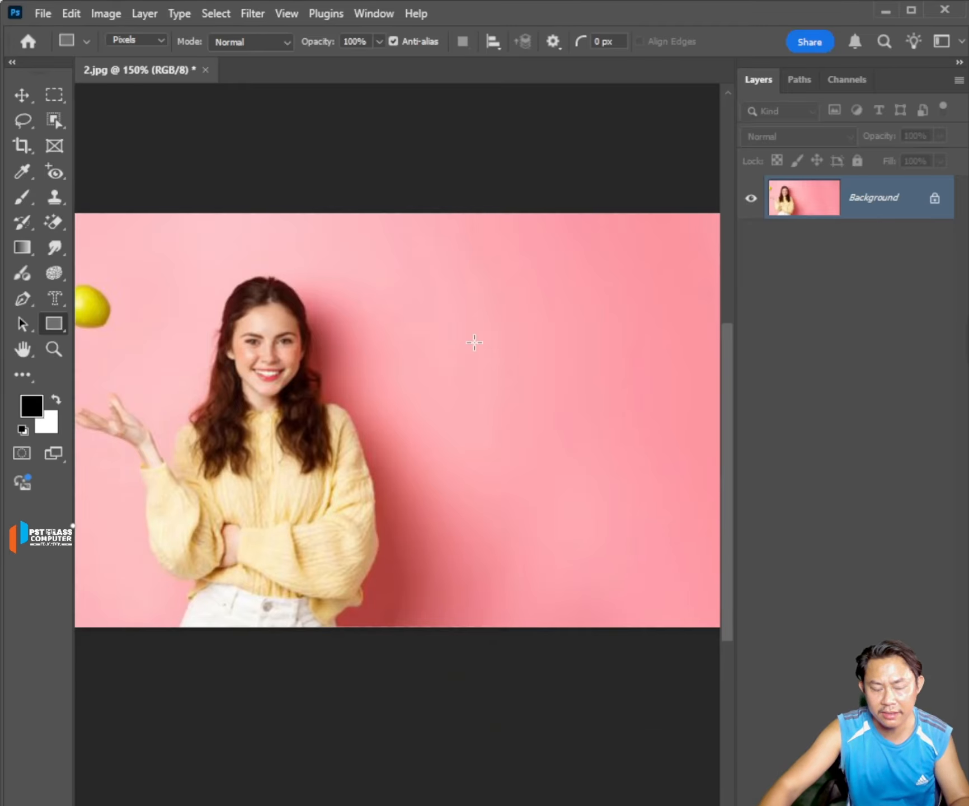
left_click(31, 405)
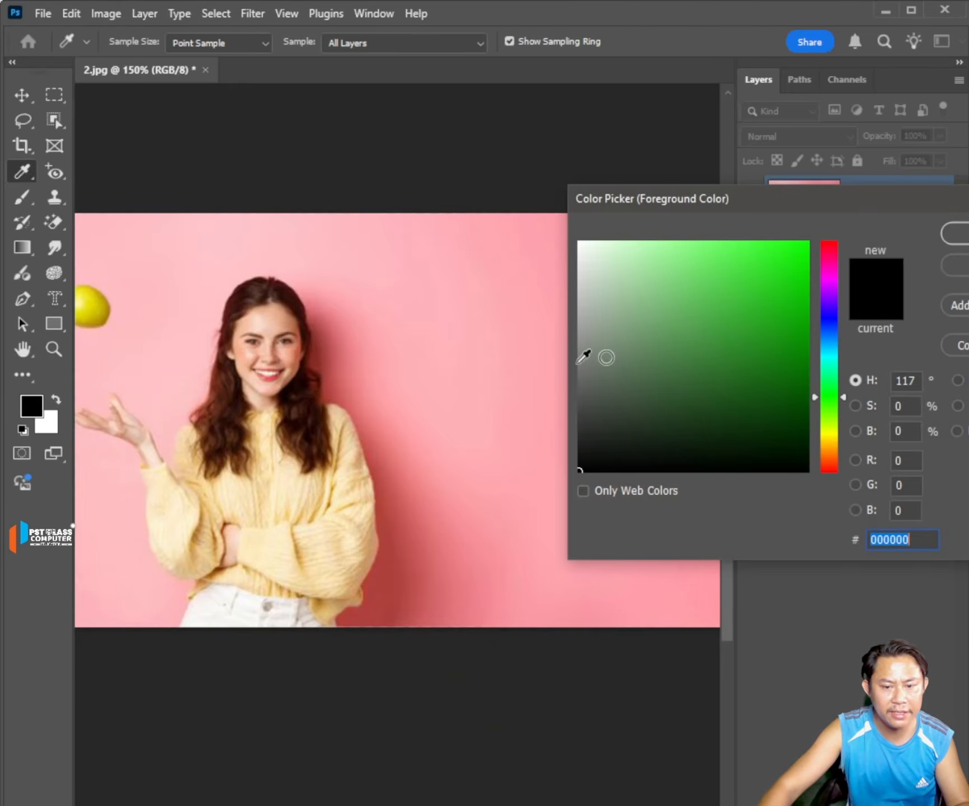
left_click(720, 311)
left_click(832, 322)
left_click_drag(806, 300, 834, 173)
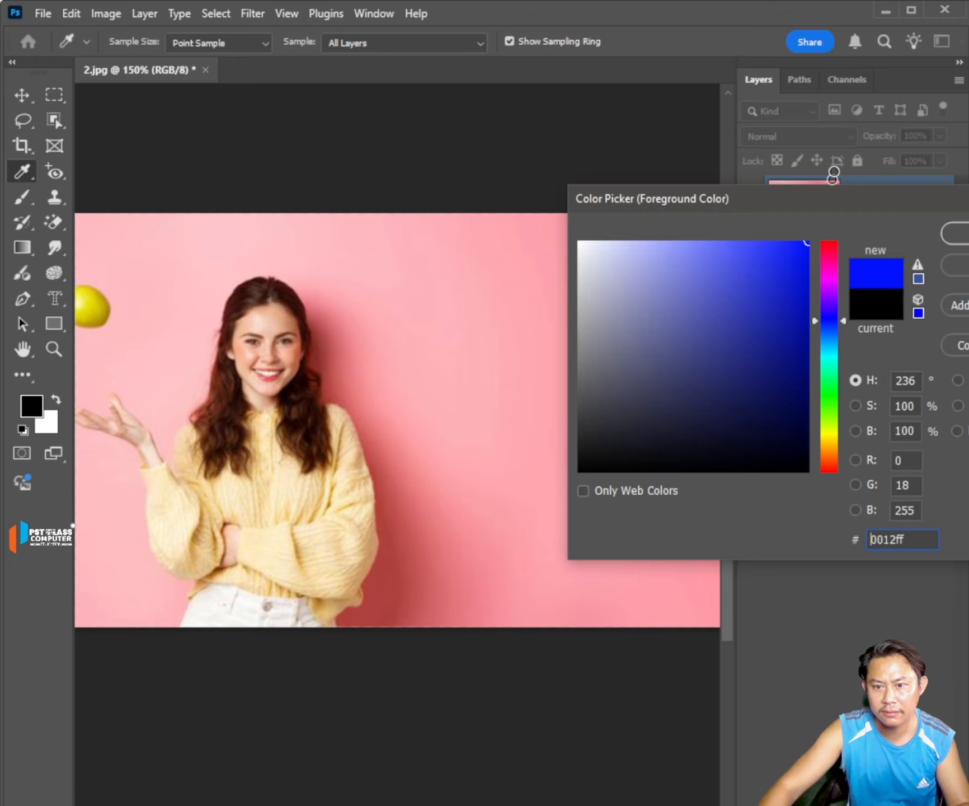
left_click(957, 233)
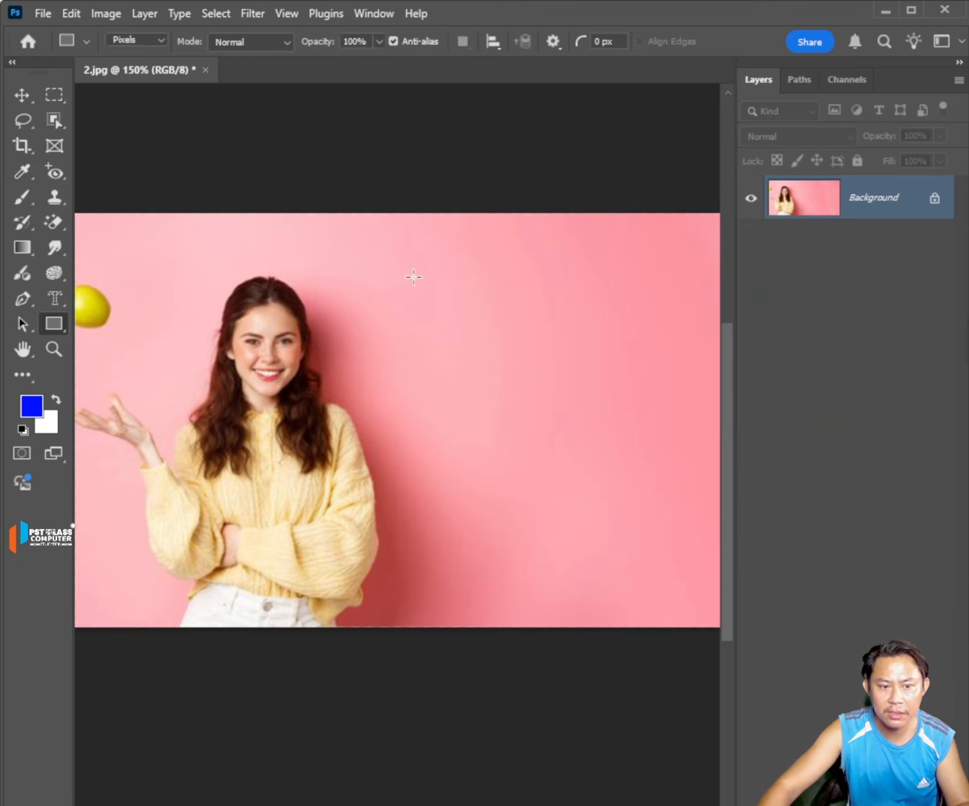
Try a blue pixel rectangle directly on the Background and undo it, and add an empty layer and delete it.
left_click_drag(405, 275, 586, 506)
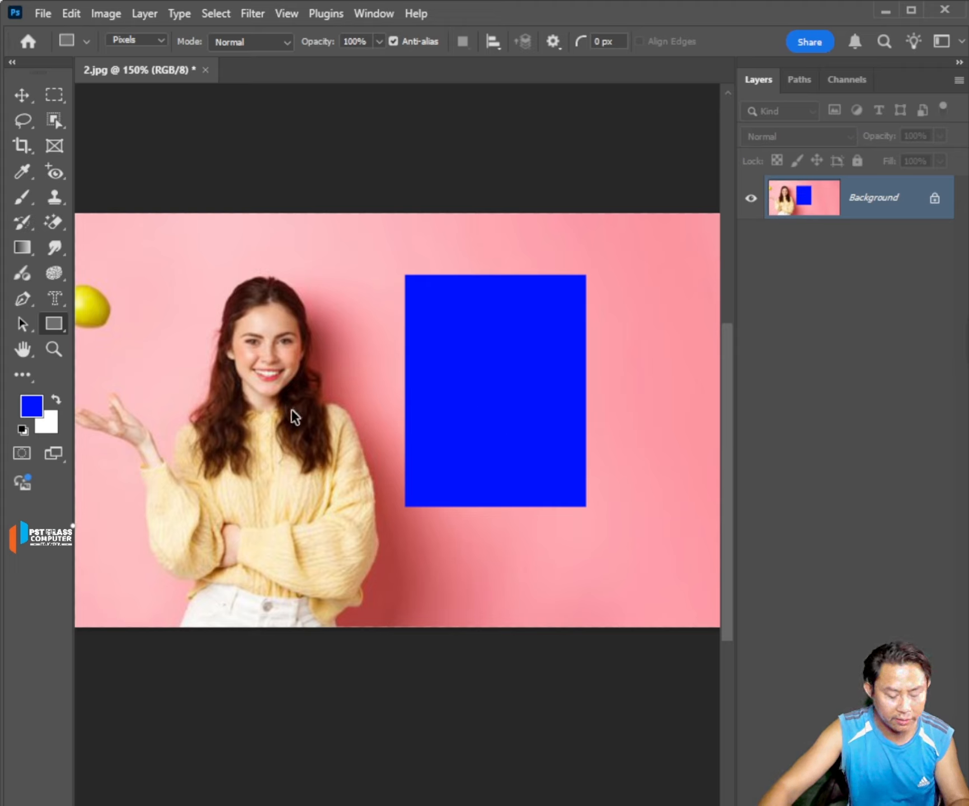
key("ctrl+z")
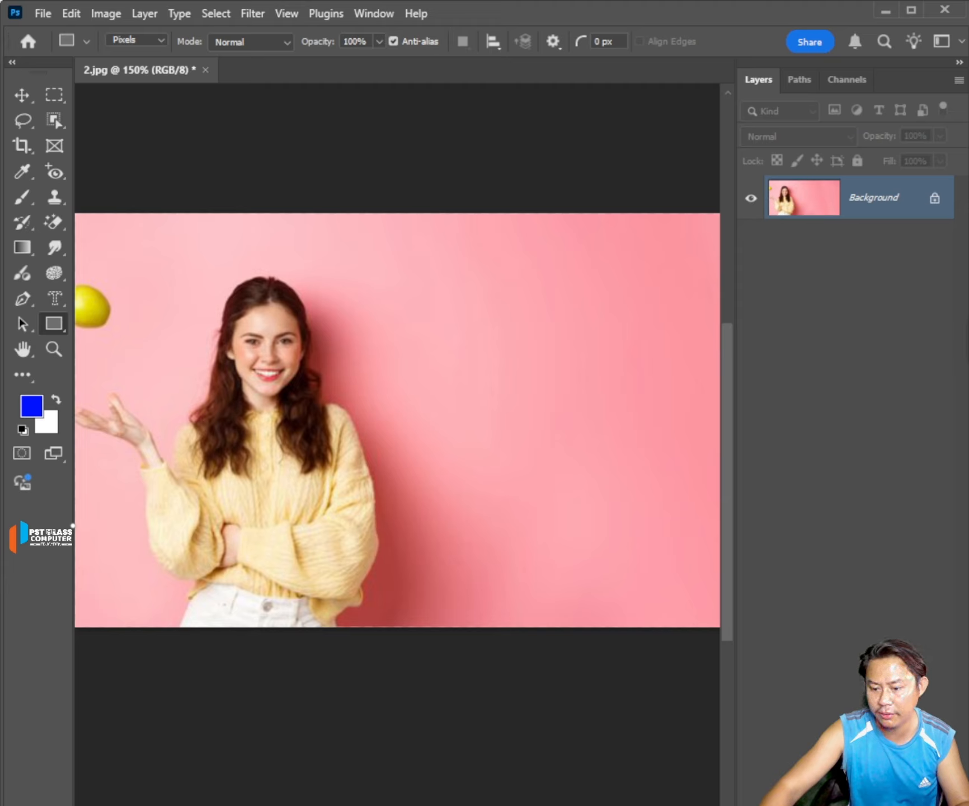
key("ctrl+alt+shift+n")
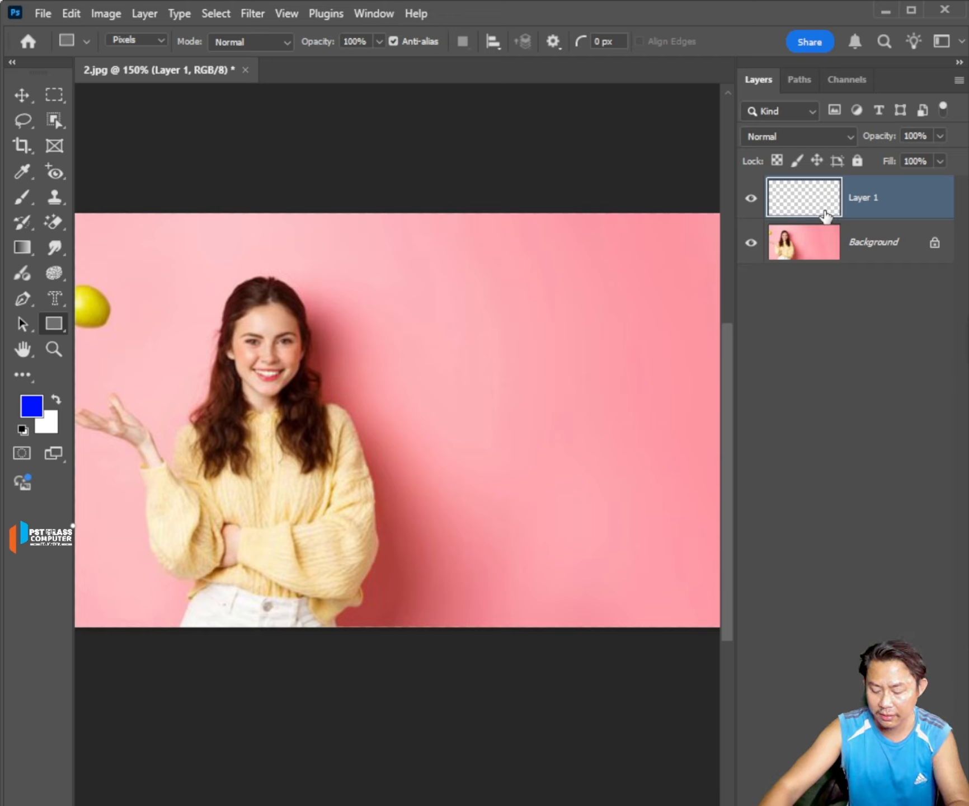
key("Delete")
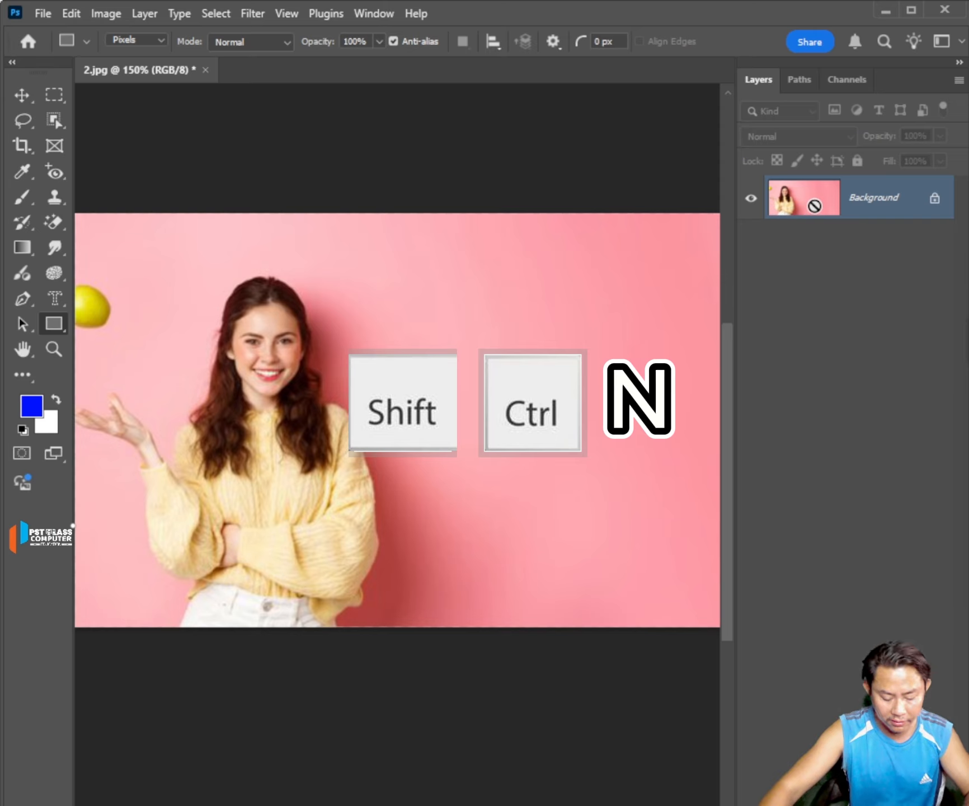
Add an empty Layer 1 with the default settings and an empty Layer 2 directly above the Background.
key("ctrl+shift+n")
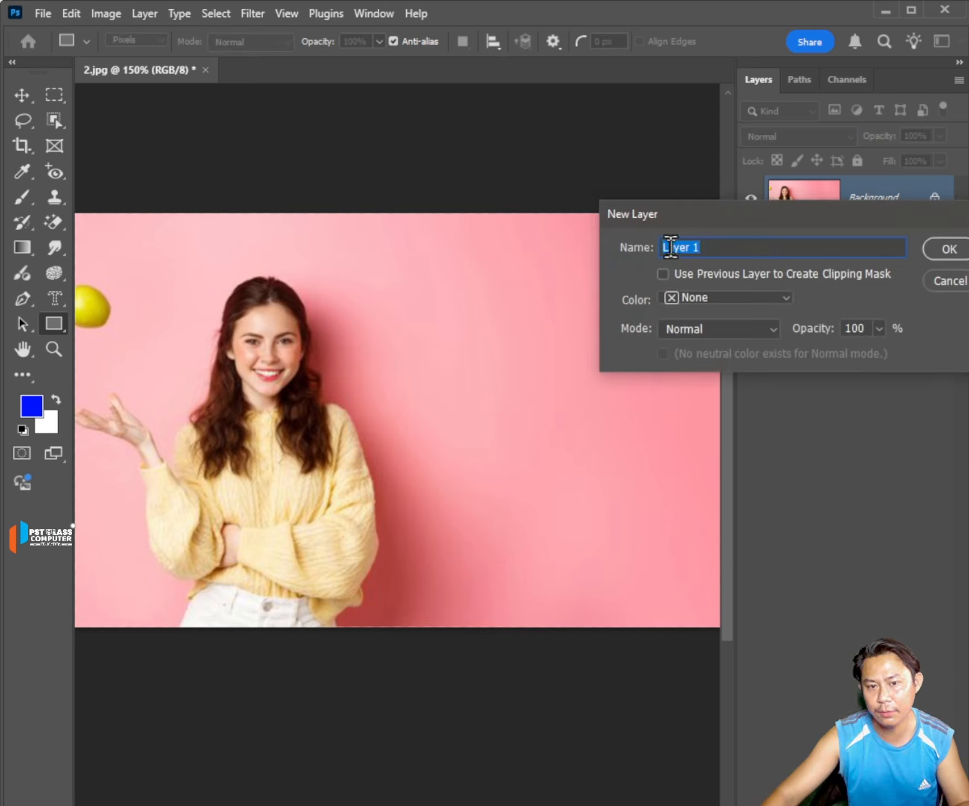
left_click(943, 250)
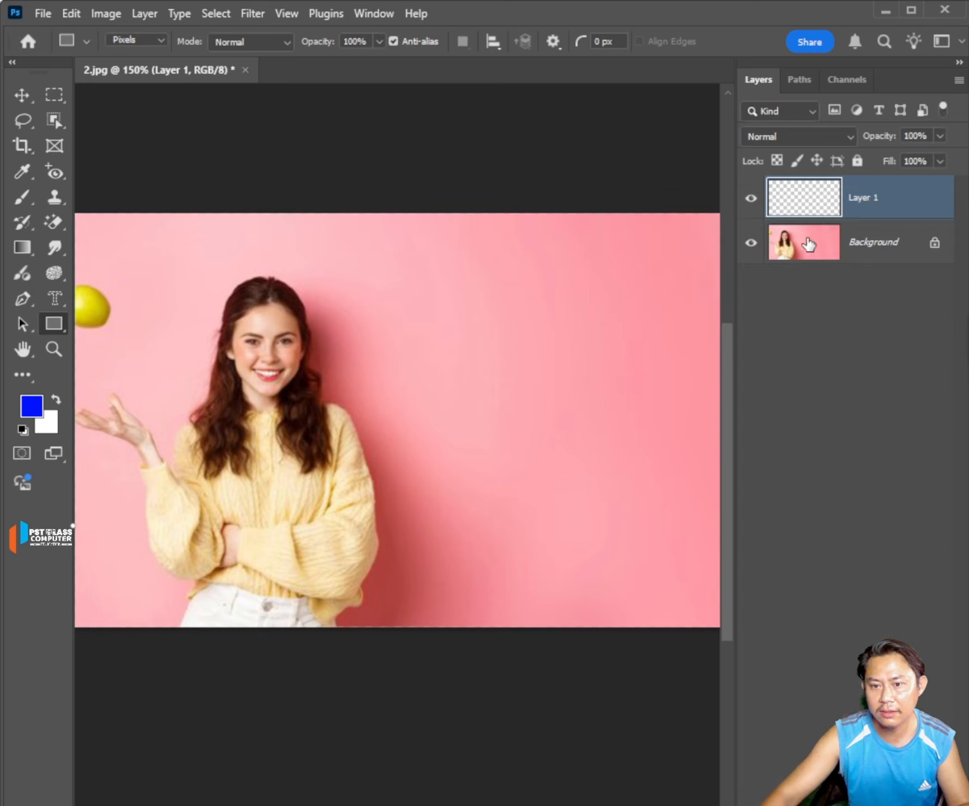
right_click(860, 252)
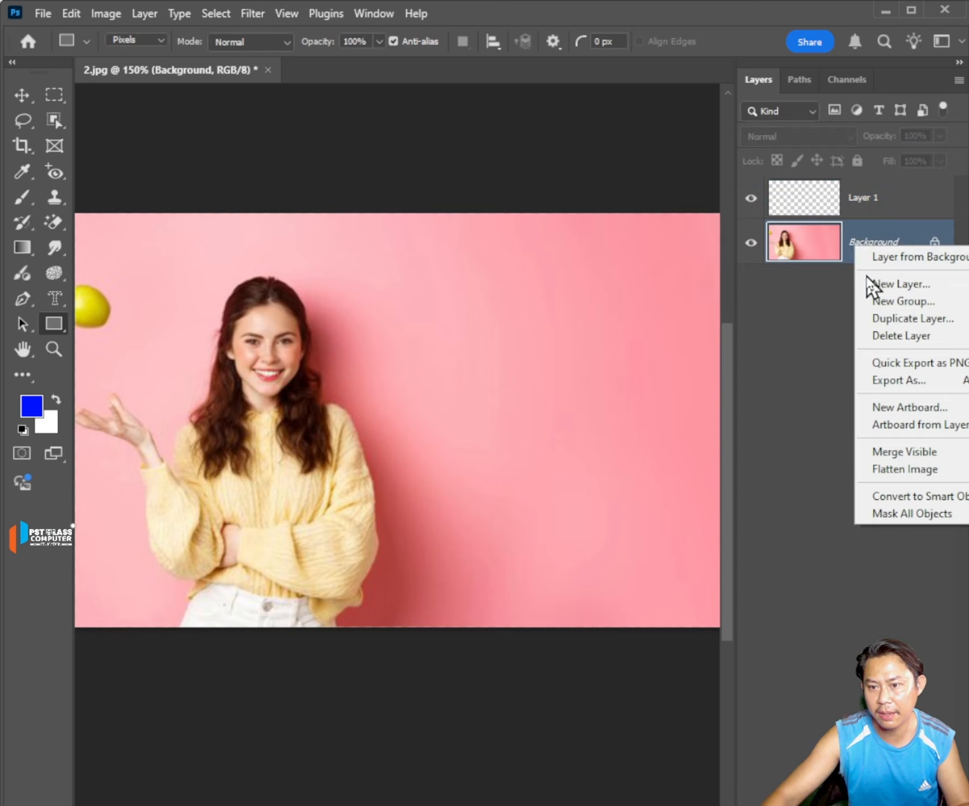
left_click(891, 284)
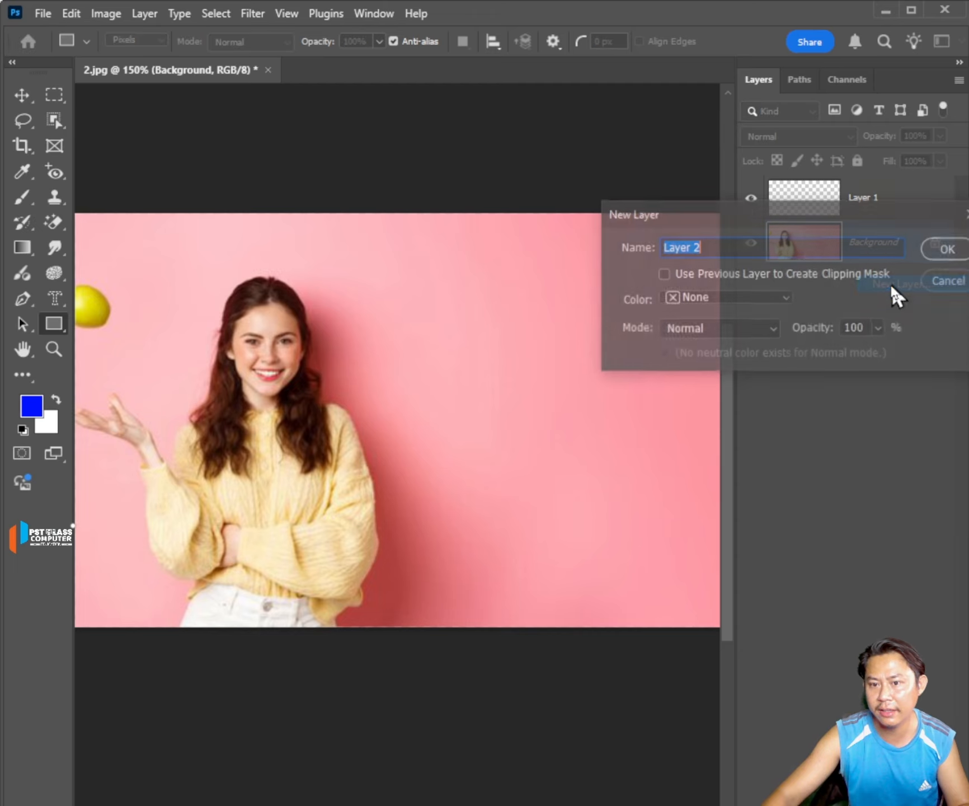
left_click(950, 252)
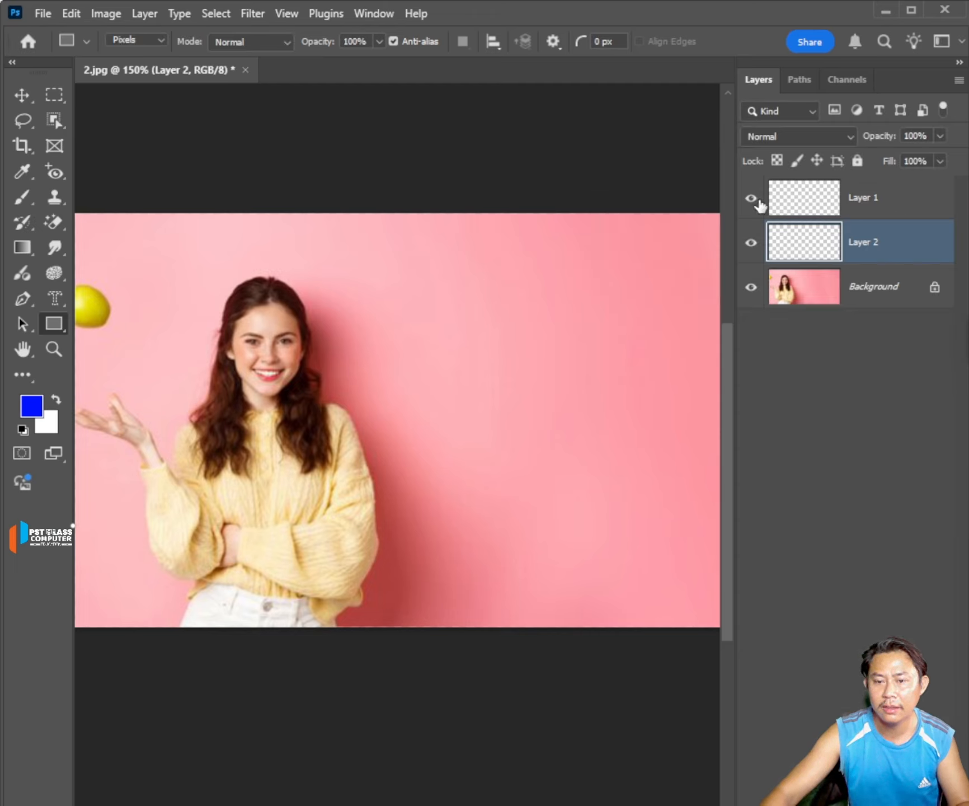
Draw a blue pixel rectangle on Layer 1 in the empty pink area beside the woman.
left_click(750, 243)
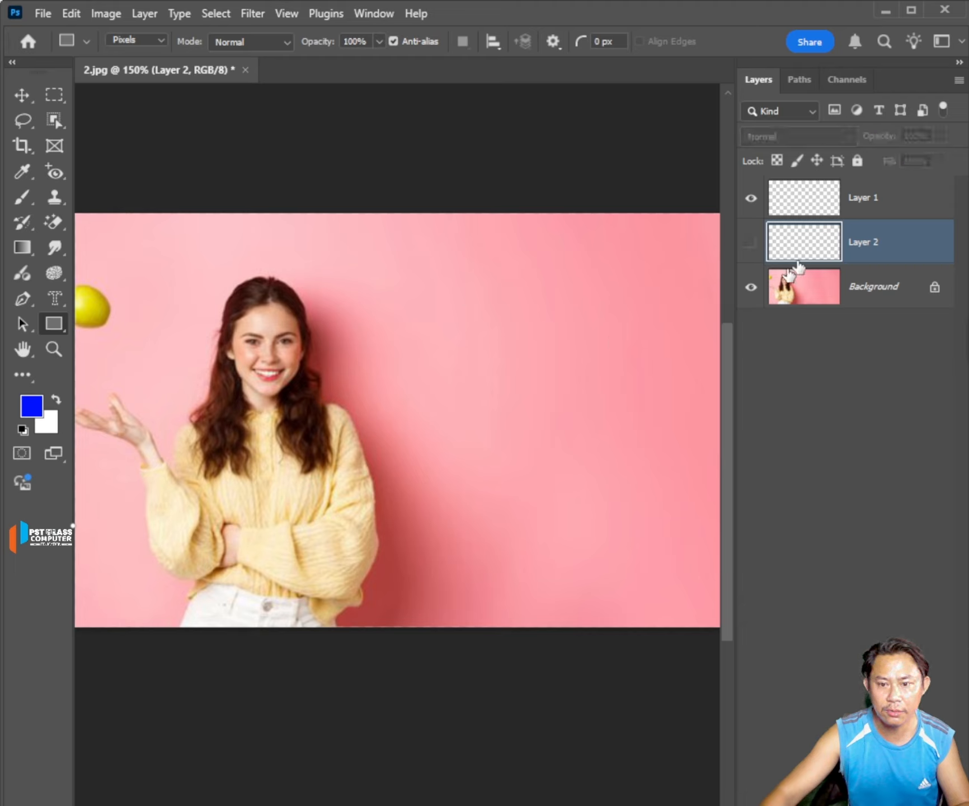
left_click(839, 211)
mouse_move(445, 285)
left_mouse_down()
mouse_move(547, 467)
mouse_move(566, 466)
left_mouse_up()
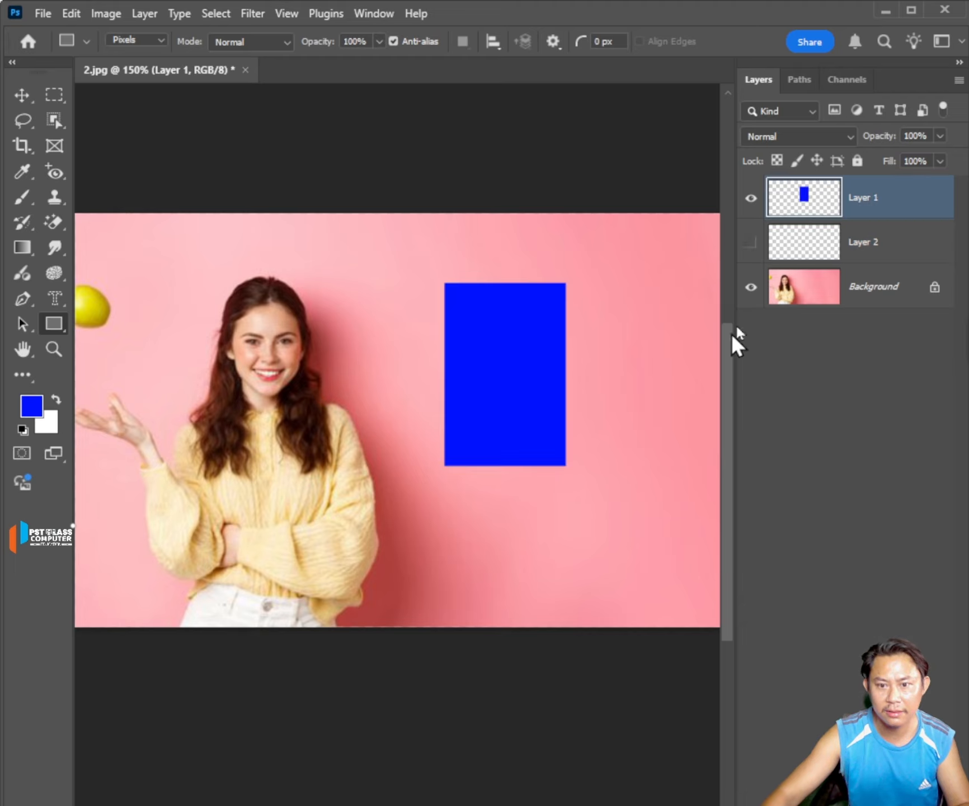
Set the foreground color to red dc0000 and draw a pixel rectangle on Layer 2, partly overlapping the blue one.
left_click(882, 249)
left_click(56, 400)
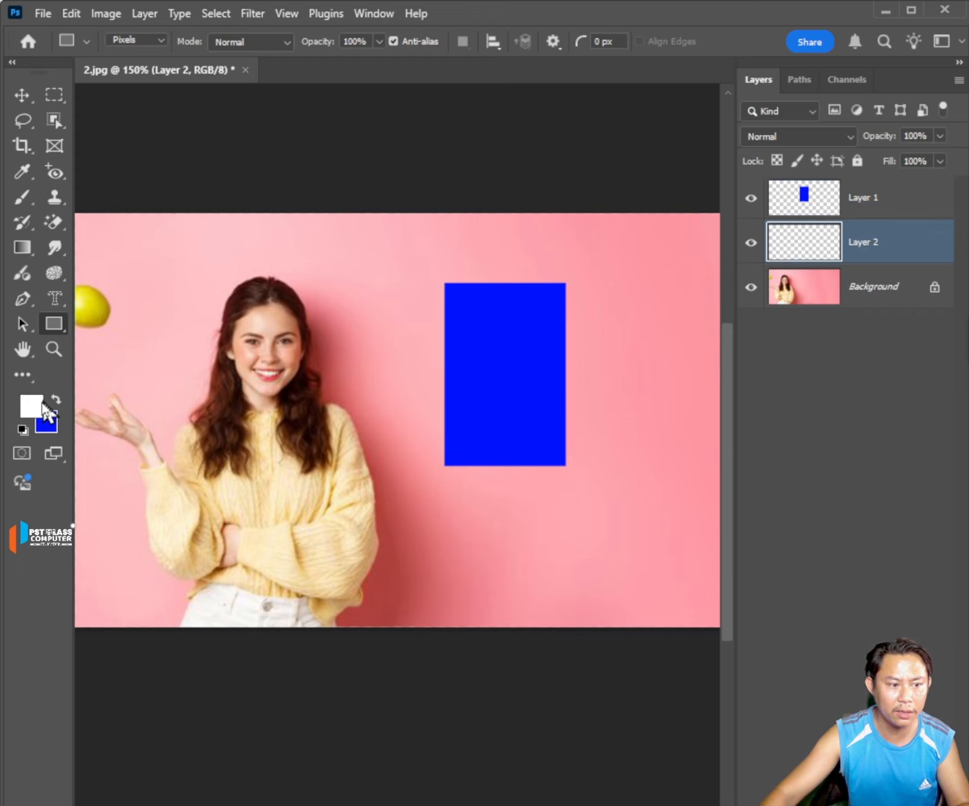
left_click(42, 403)
left_click_drag(767, 308, 835, 273)
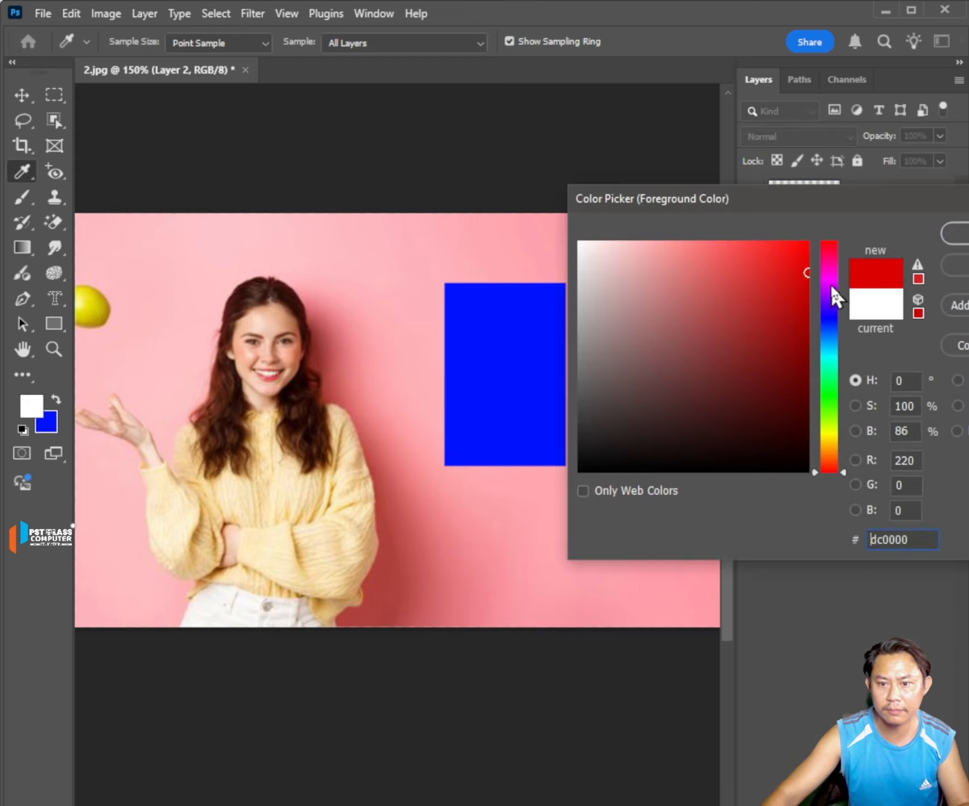
left_click(957, 233)
left_click_drag(525, 238, 637, 392)
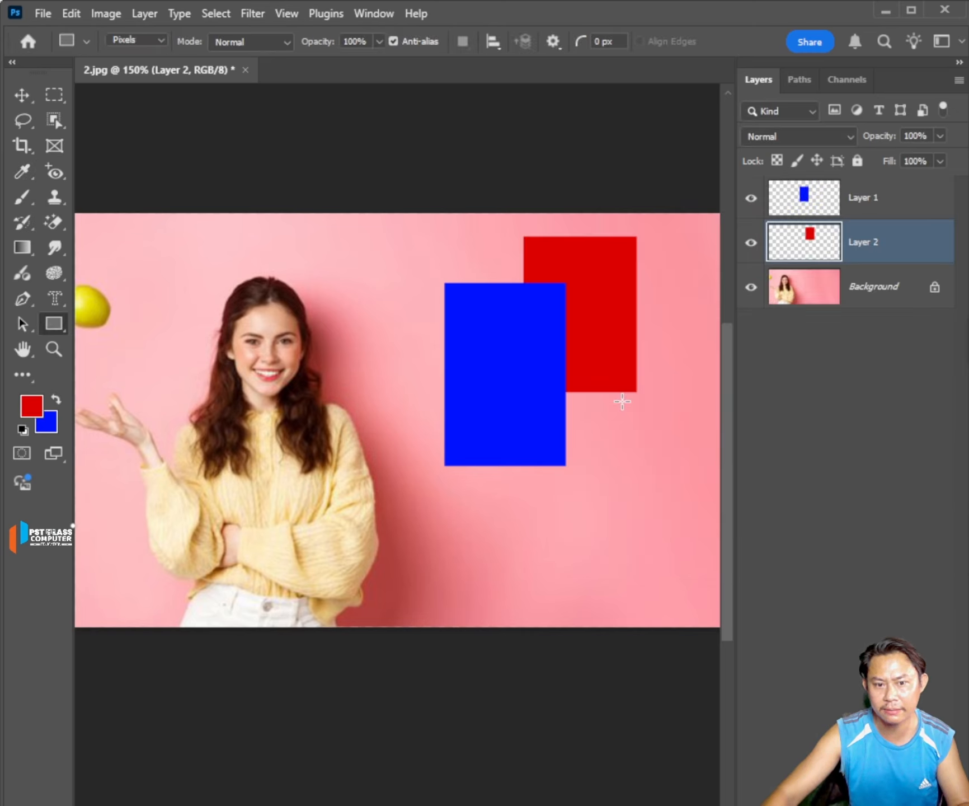
Move Layer 2 above Layer 1 so the red rectangle covers the blue one, and leave Layer 2 selected.
left_click(874, 203)
left_click(872, 249)
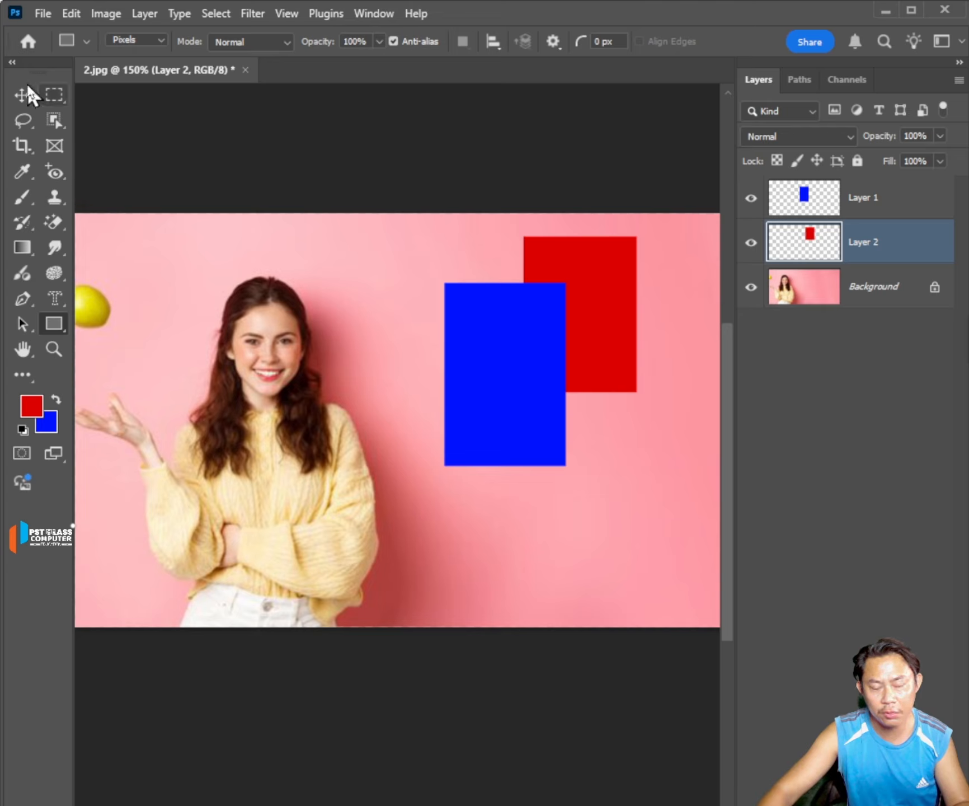
left_click(878, 202)
left_click(883, 229)
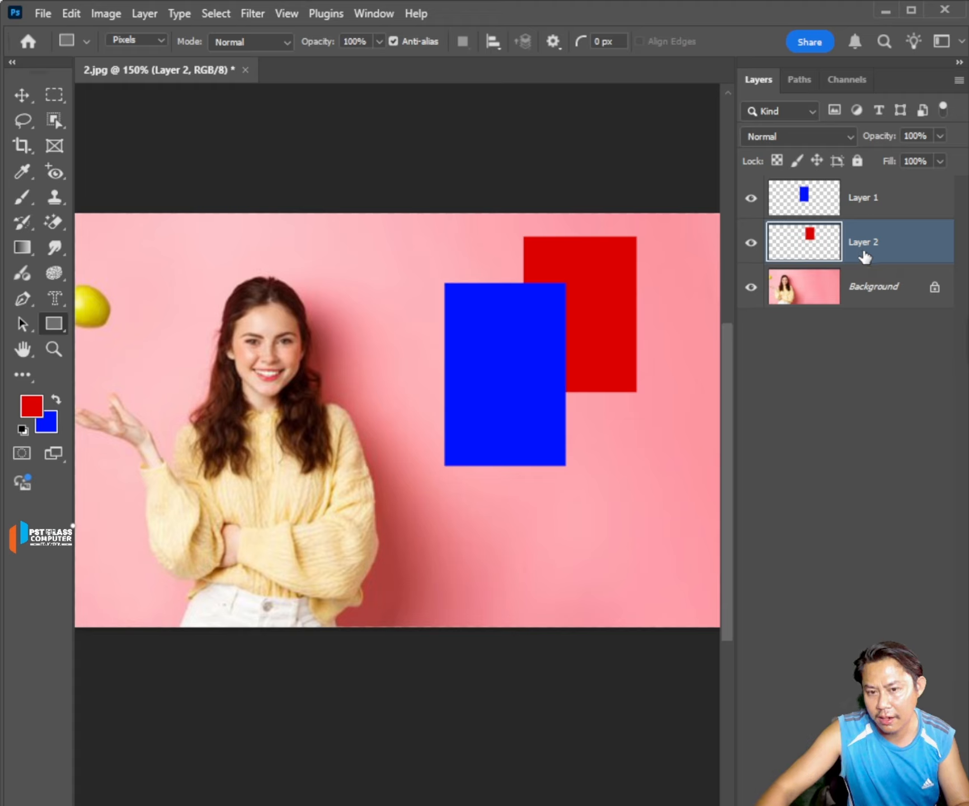
left_click_drag(867, 256, 867, 193)
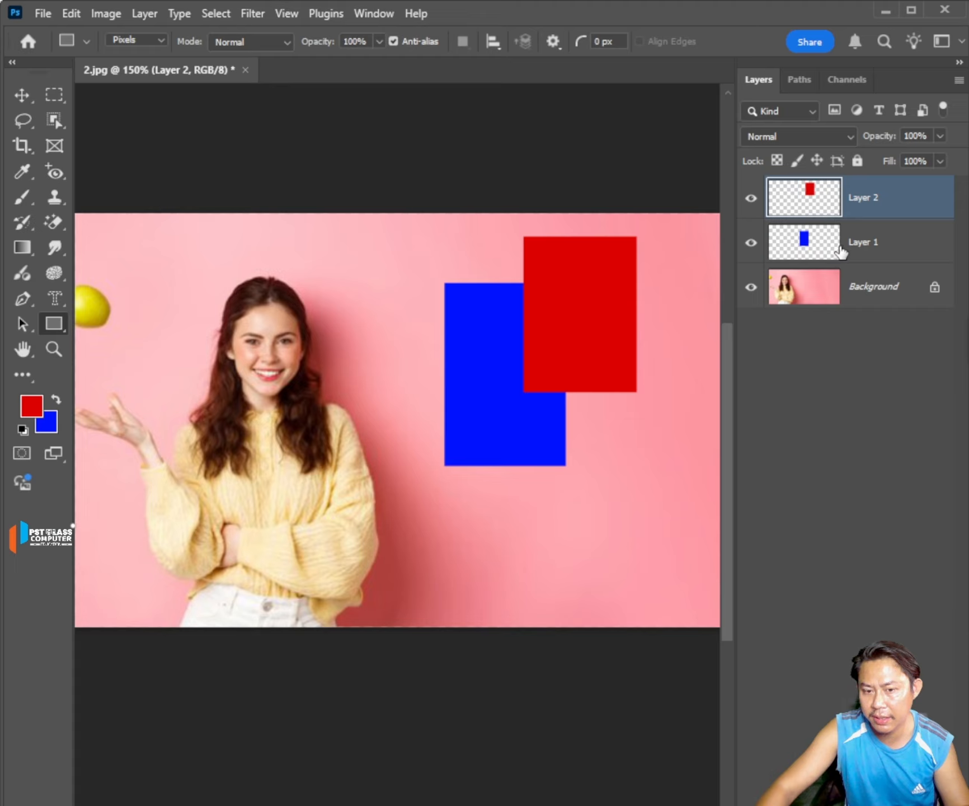
left_click(893, 254)
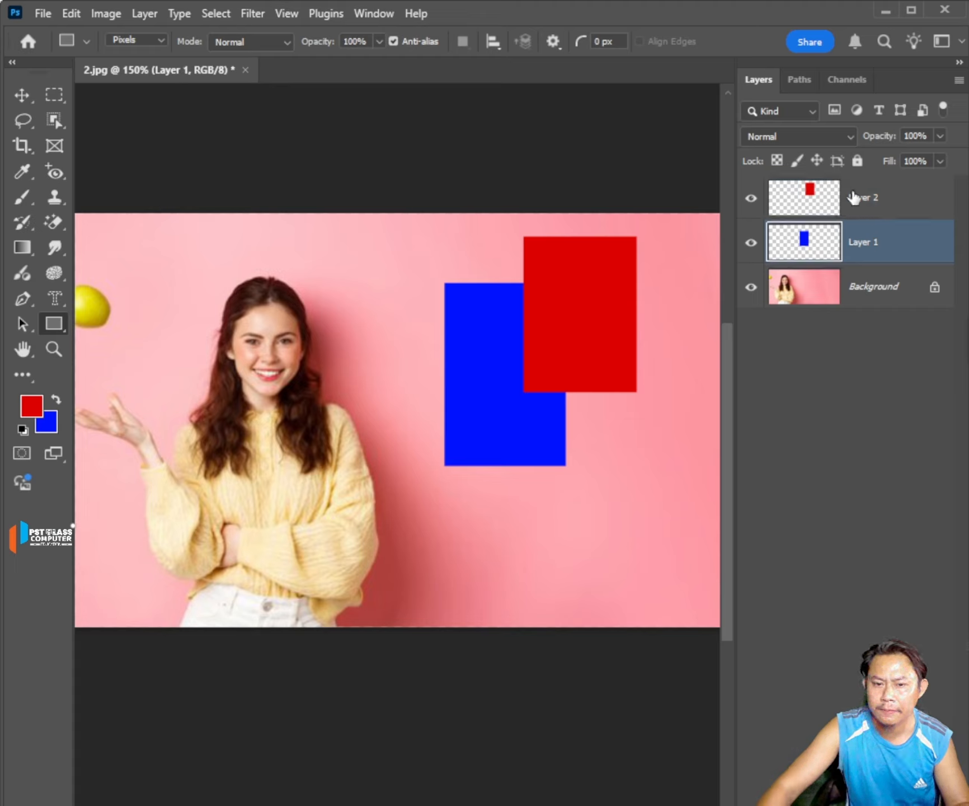
left_click(873, 205)
left_click(835, 246)
left_click(842, 215)
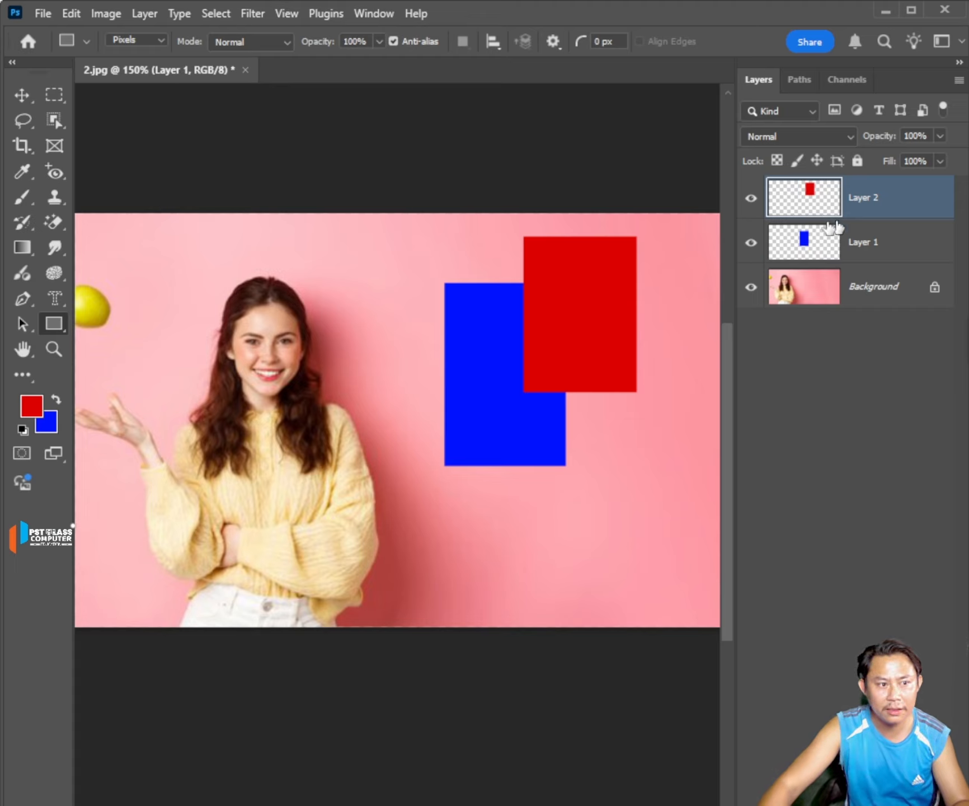
Switch the Rectangle Tool to Shape mode with the New Layer operation and draw a rectangle about 184 by 111 px over the colored rectangles.
left_click(157, 39)
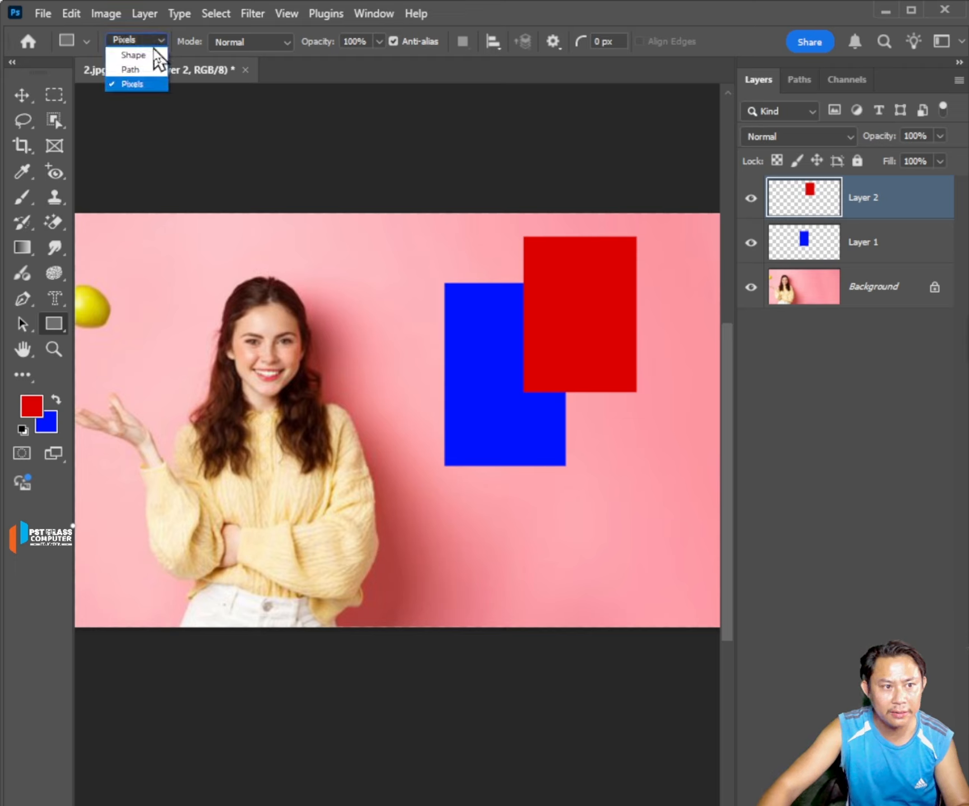
left_click(155, 52)
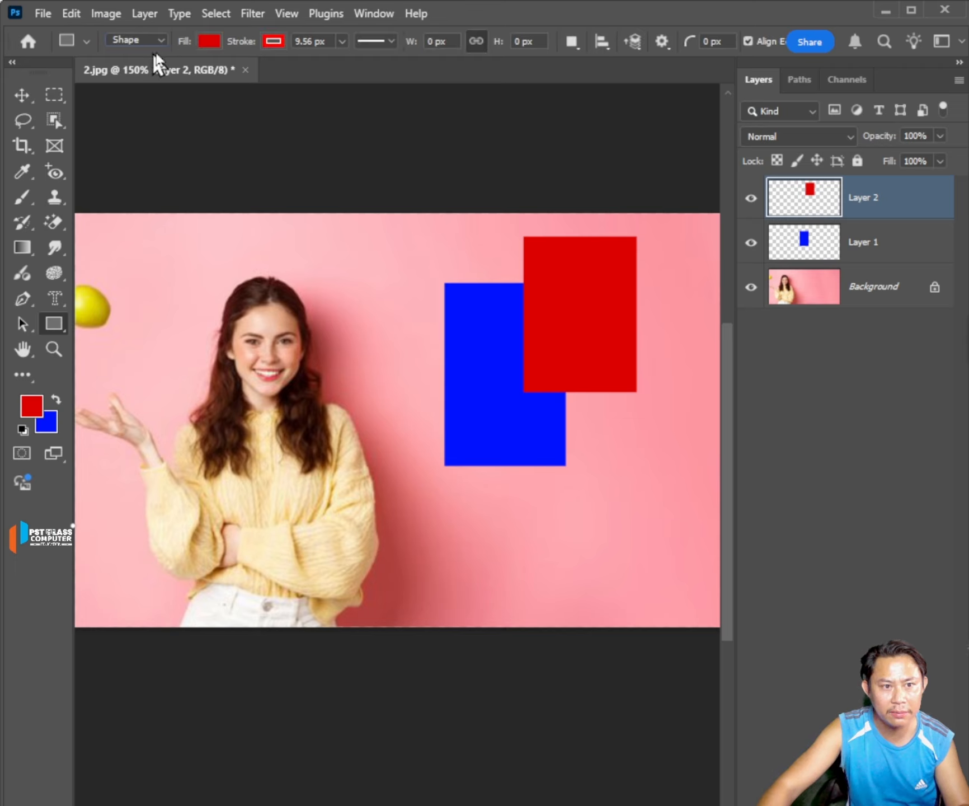
left_click(575, 51)
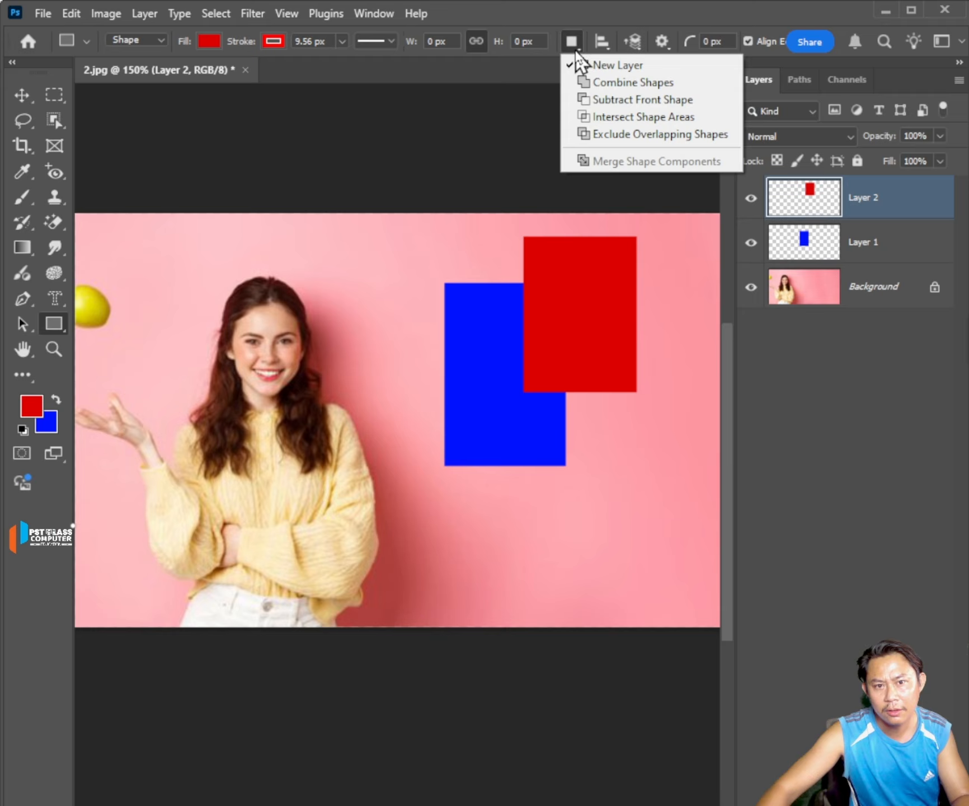
left_click(643, 72)
left_click_drag(429, 225, 680, 375)
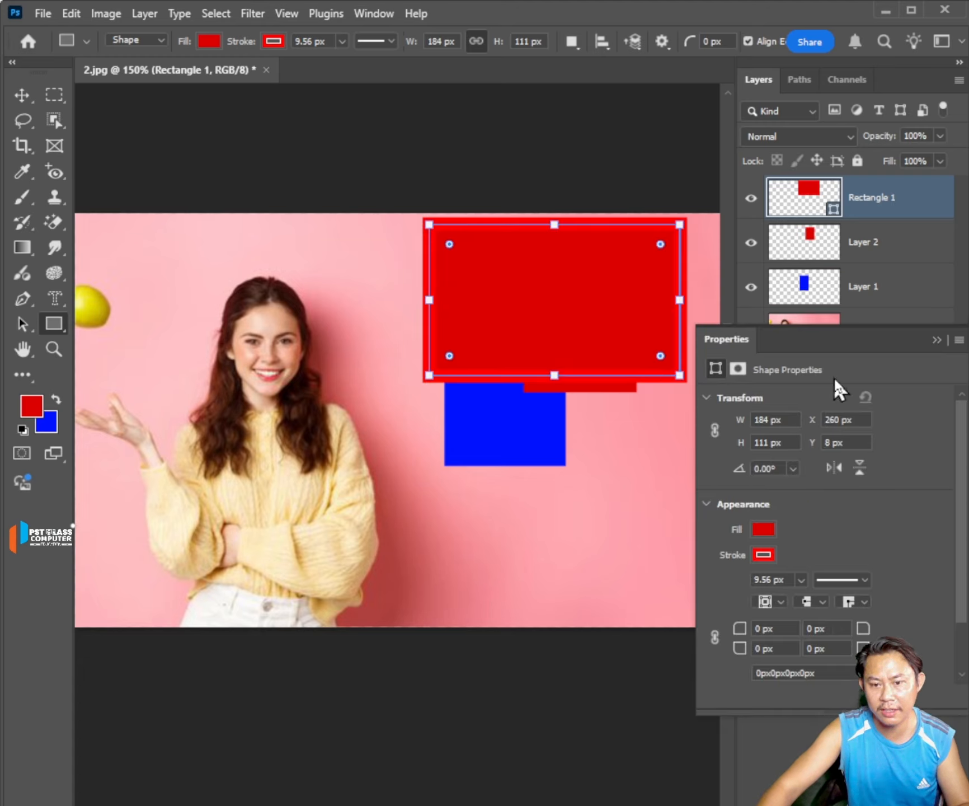
Draw two more shape rectangles on their own layers, about 63 by 91 px below the blue one and 45 by 96 px beside the woman.
left_click(935, 340)
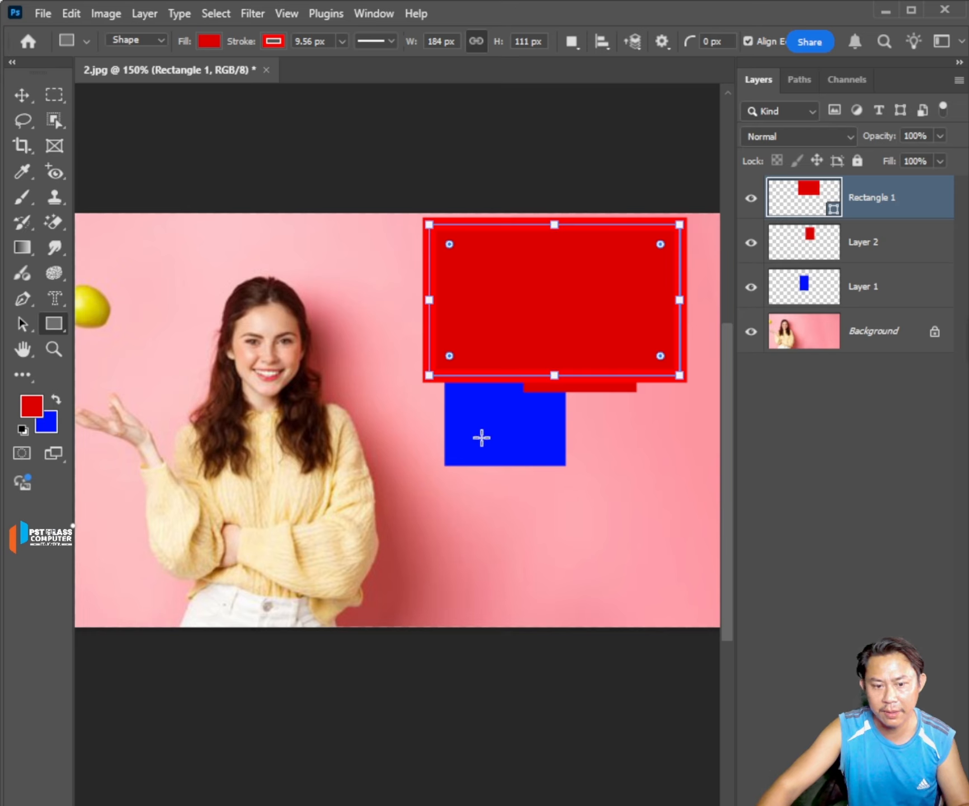
left_click_drag(481, 436, 567, 560)
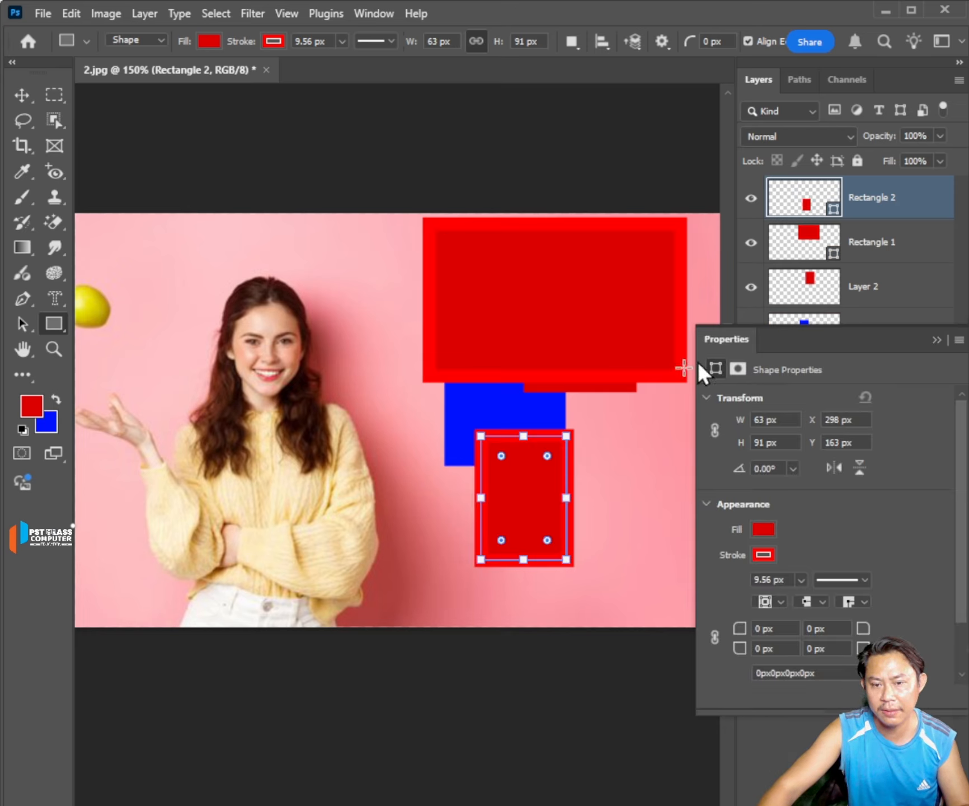
left_click_drag(366, 312, 427, 443)
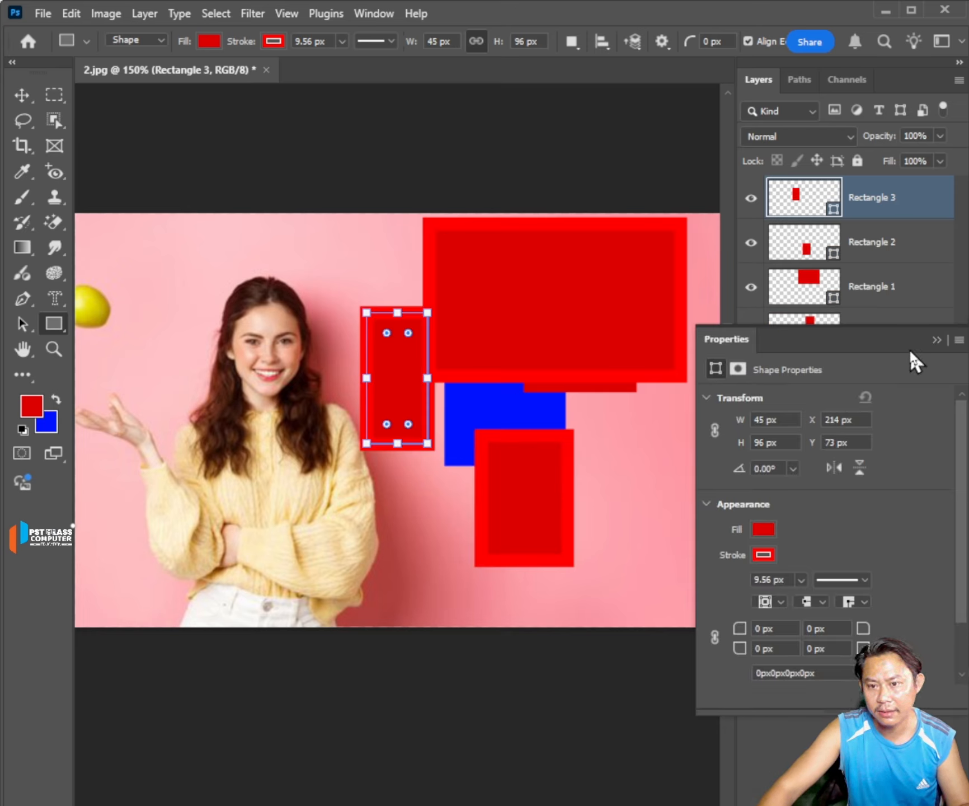
Delete all the shape and pixel layers above the Background.
left_click(936, 343)
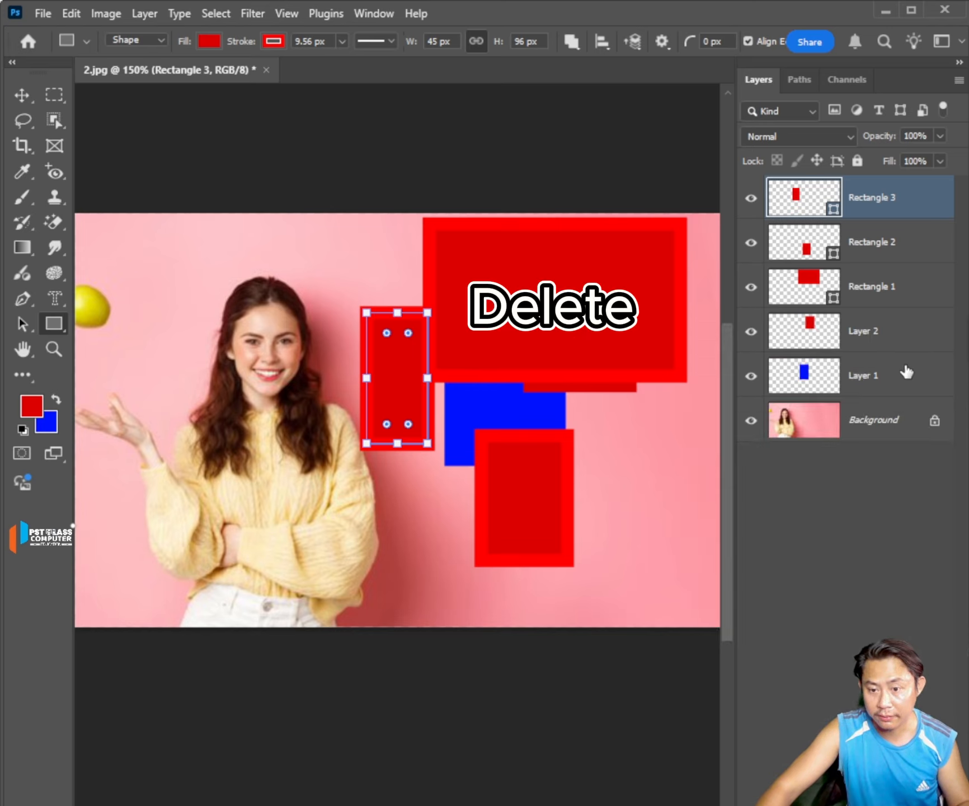
left_click(906, 372, "shift")
key("Delete")
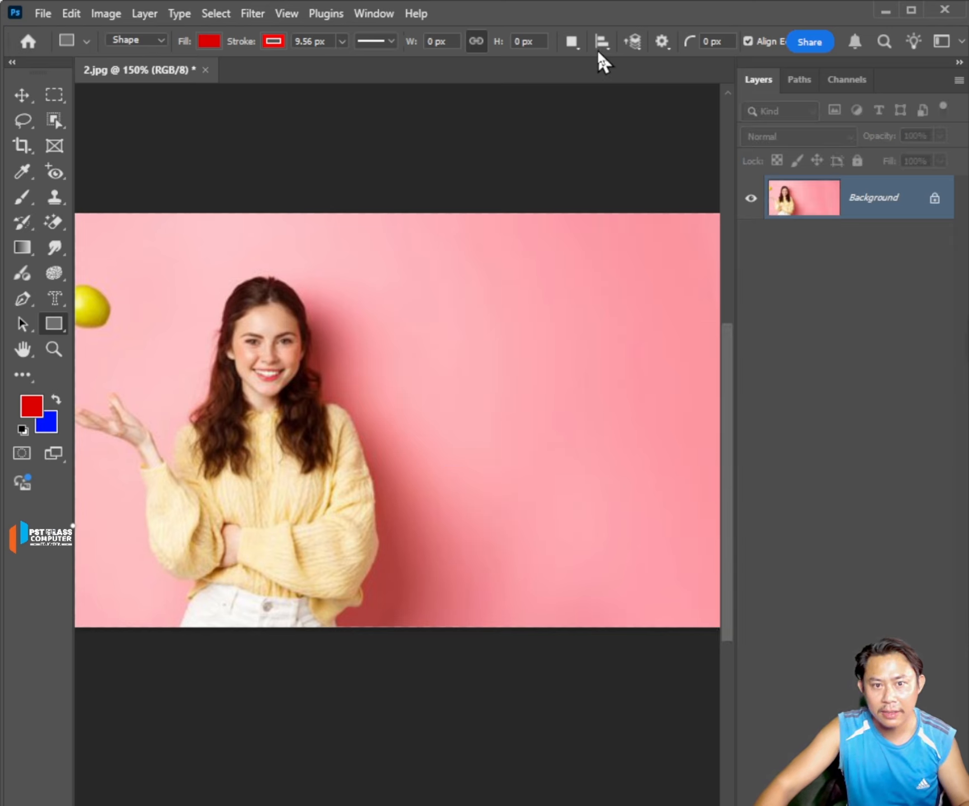
Using Combine Shapes, draw a rectangle about 46 by 73 px and add overlapping ones about 63 by 111 px and 83 by 41 px.
left_click(573, 42)
left_click(593, 66)
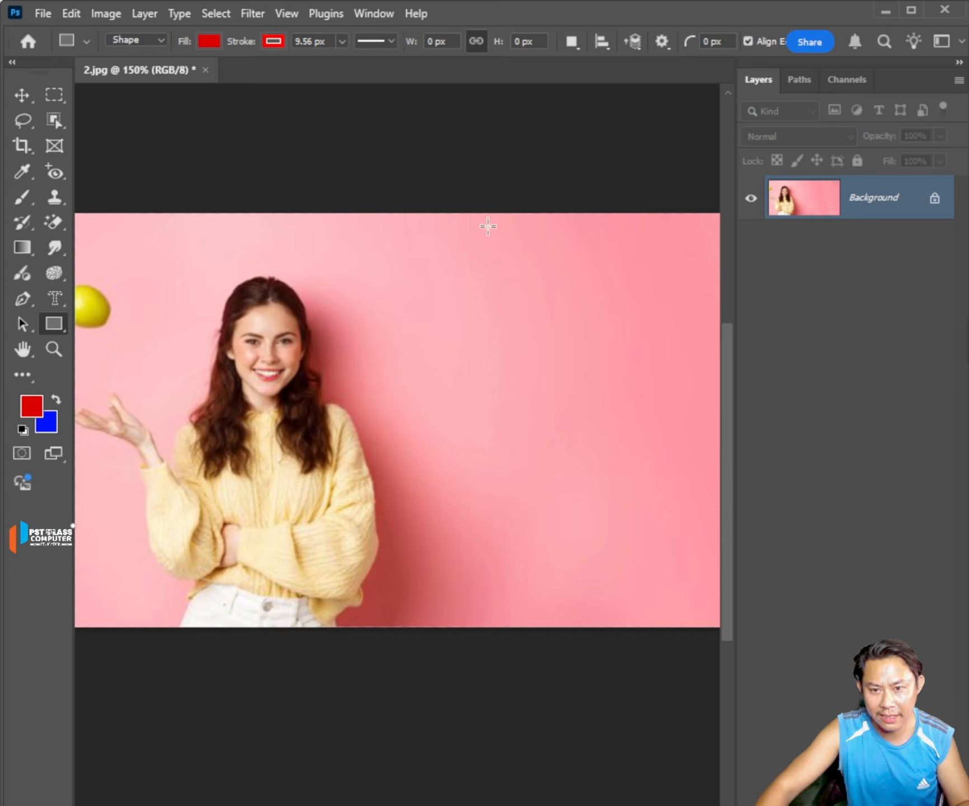
left_click_drag(488, 226, 549, 325)
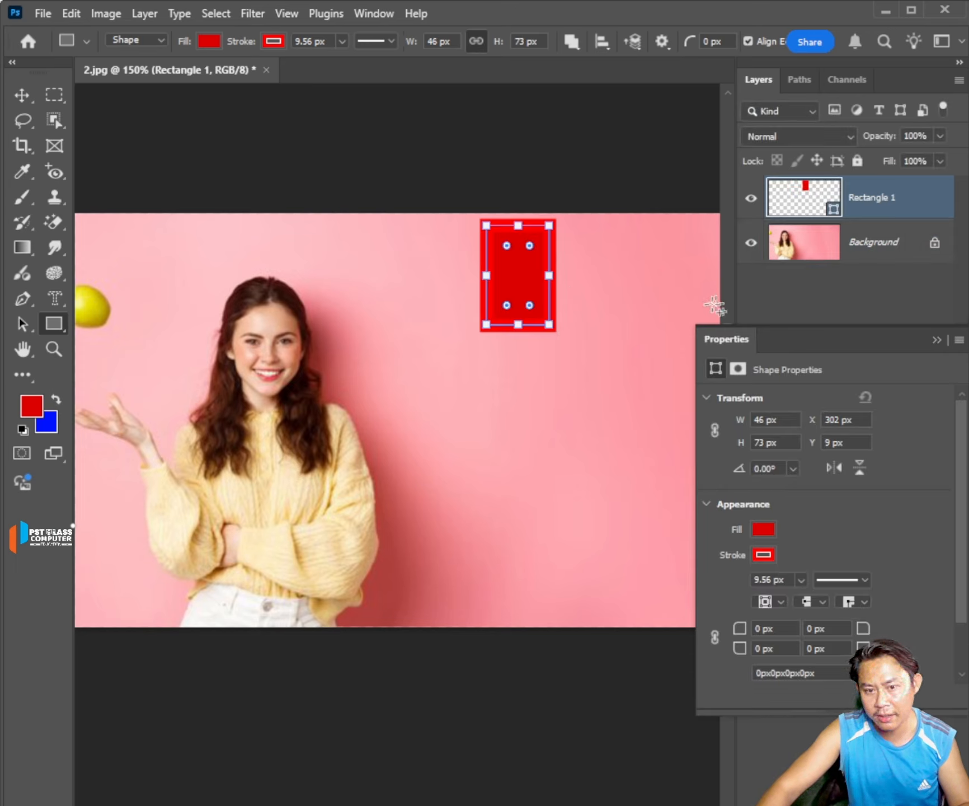
left_click_drag(613, 264, 526, 415)
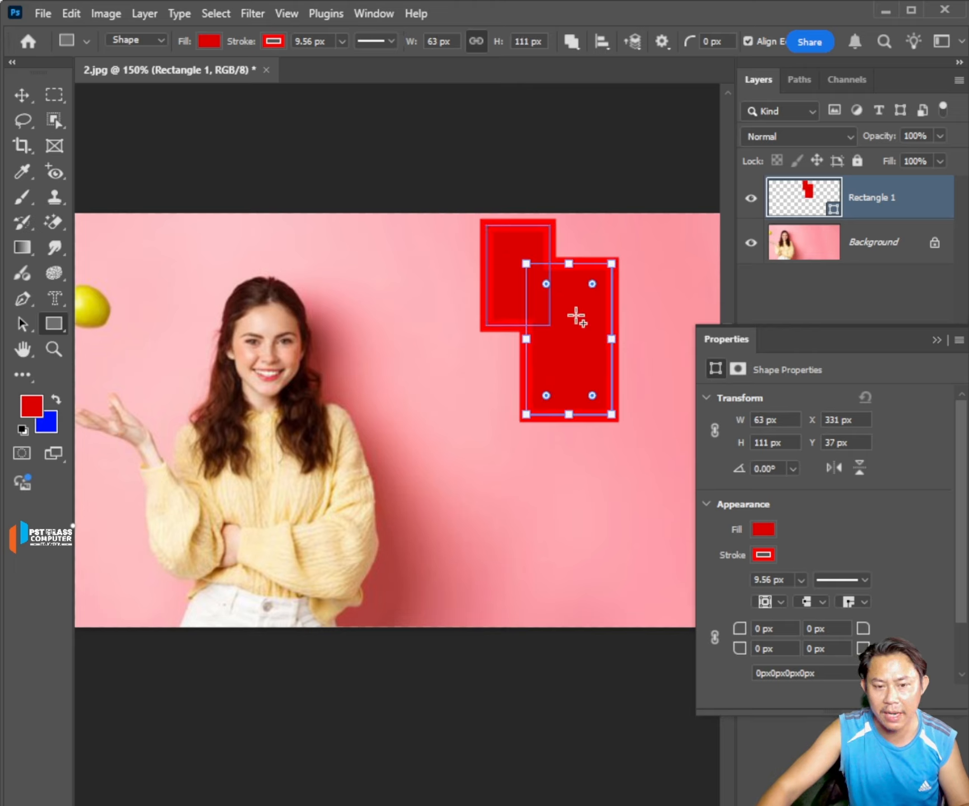
left_click_drag(396, 242, 508, 297)
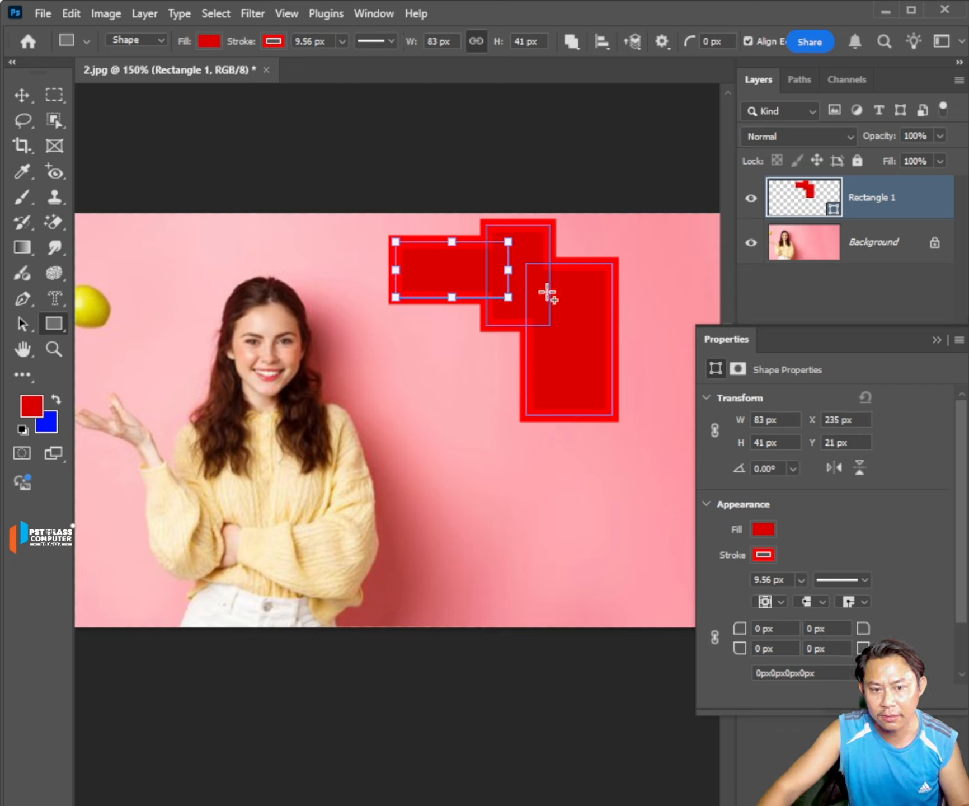
left_click(598, 268)
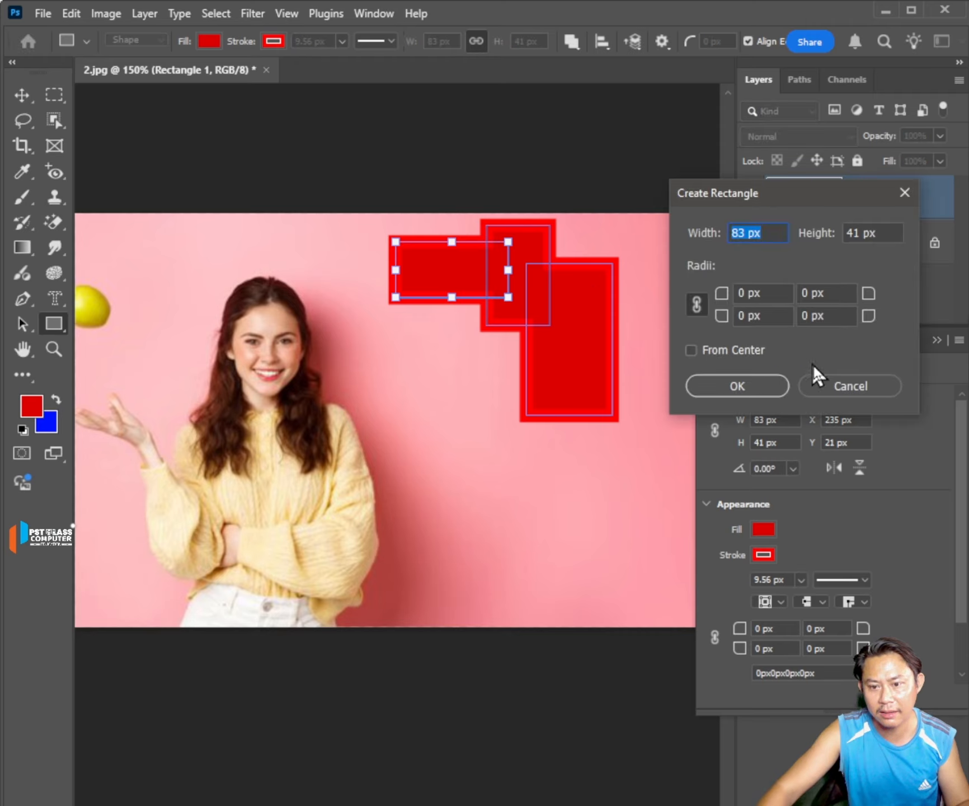
left_click(839, 392)
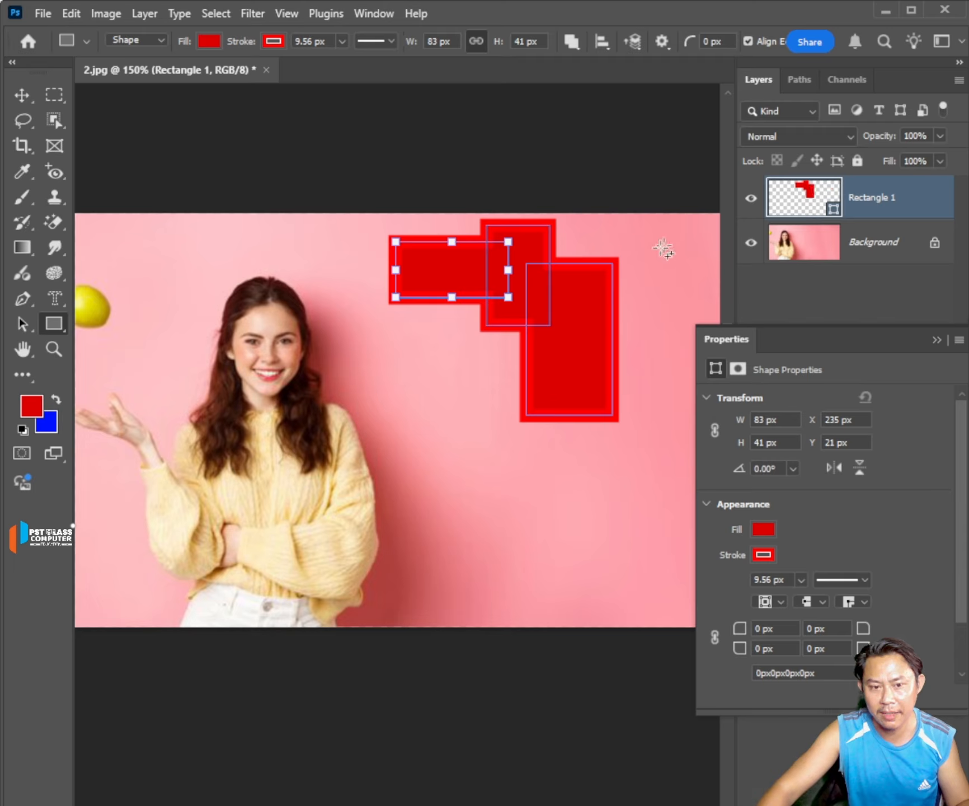
With the Path Selection Tool, move the 83 by 41 px rectangle away and back to overlap the others, and select individual components.
left_click(18, 328)
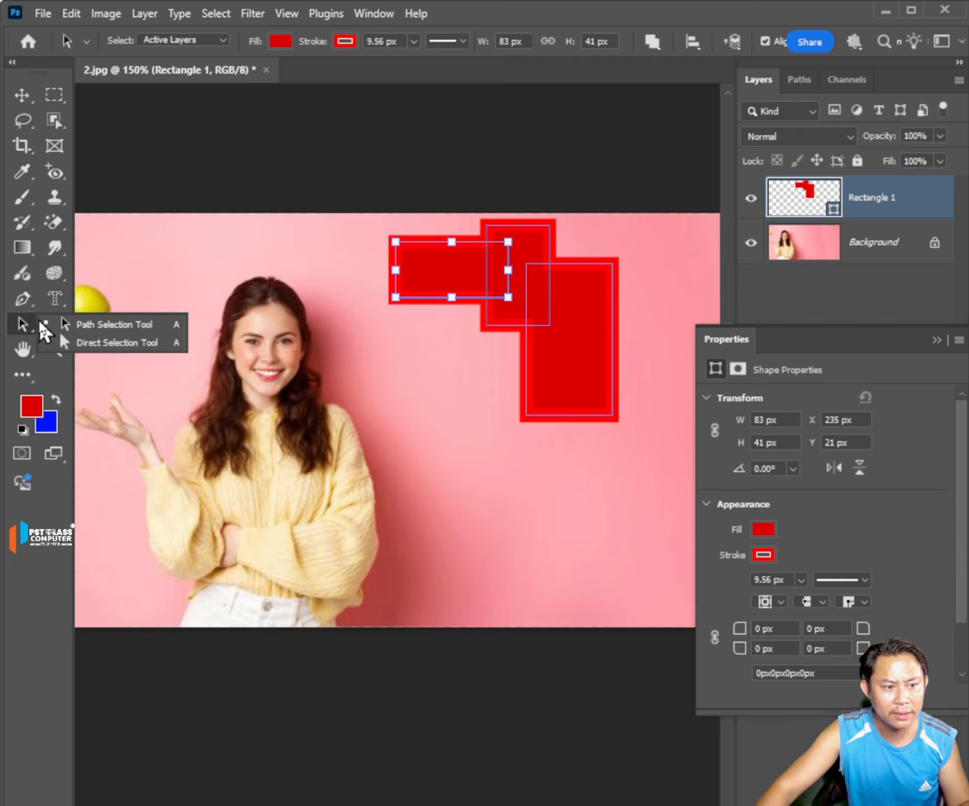
left_click(131, 329)
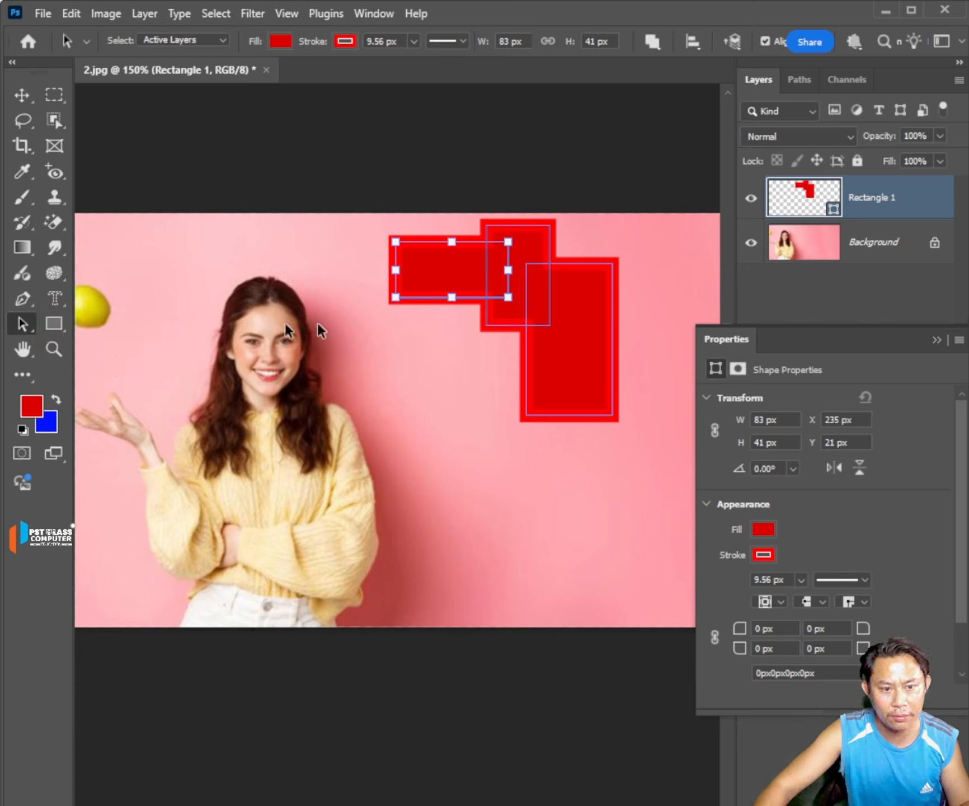
left_click_drag(433, 298, 397, 396)
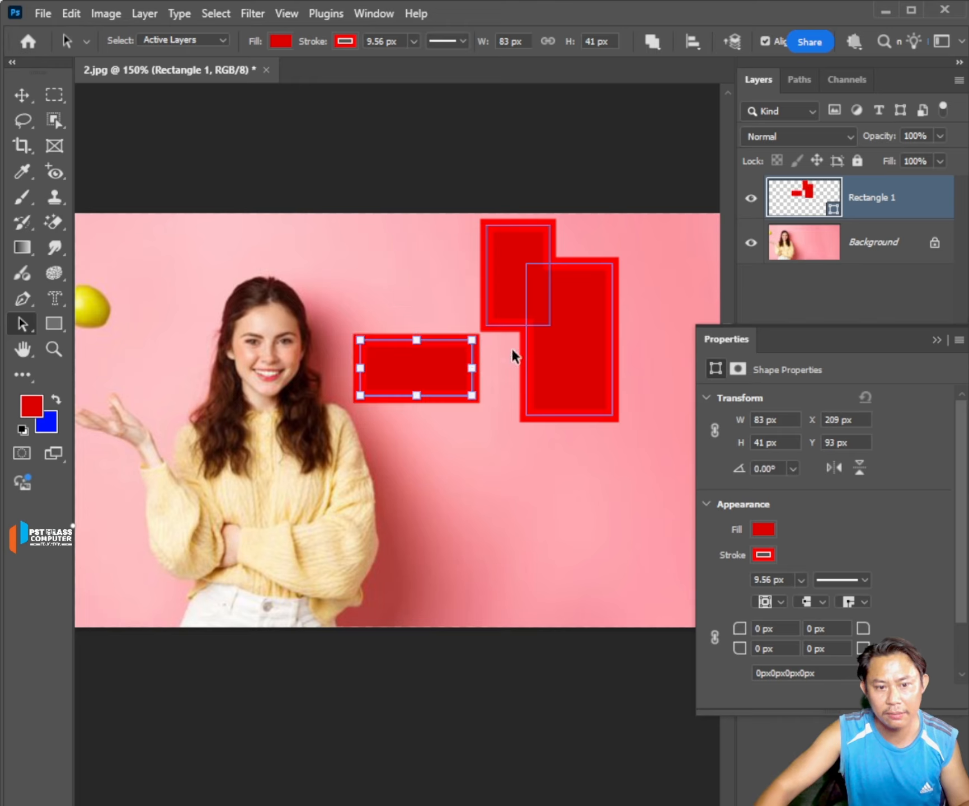
left_click_drag(443, 344, 494, 305)
left_click(637, 396)
left_click(526, 386)
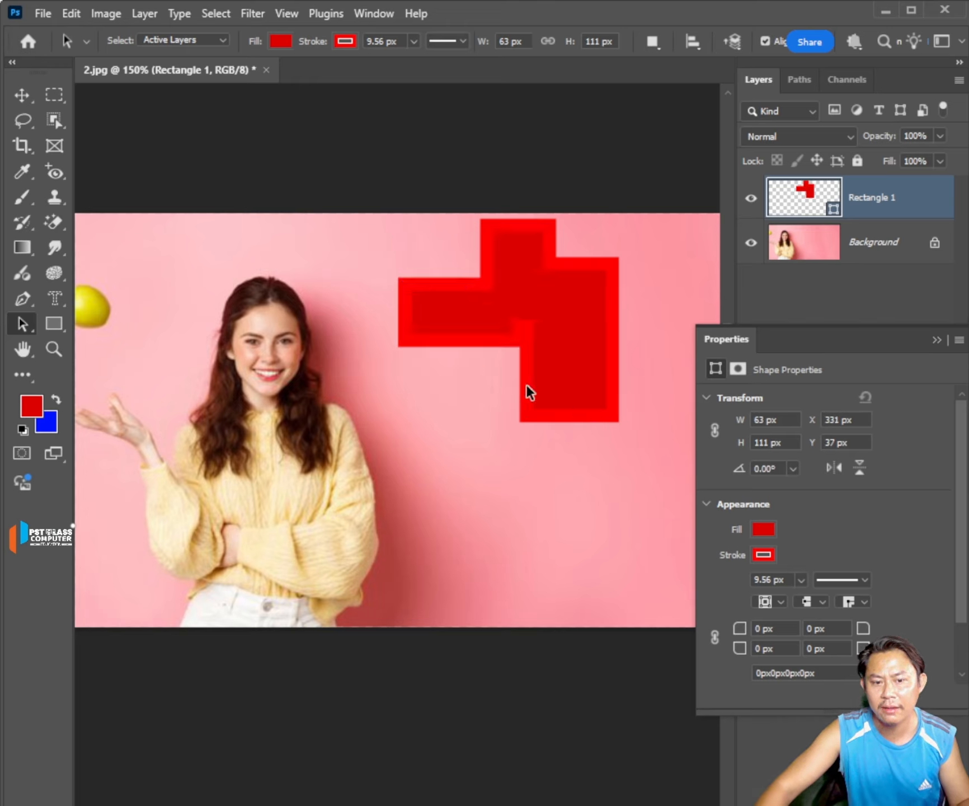
left_click(522, 238)
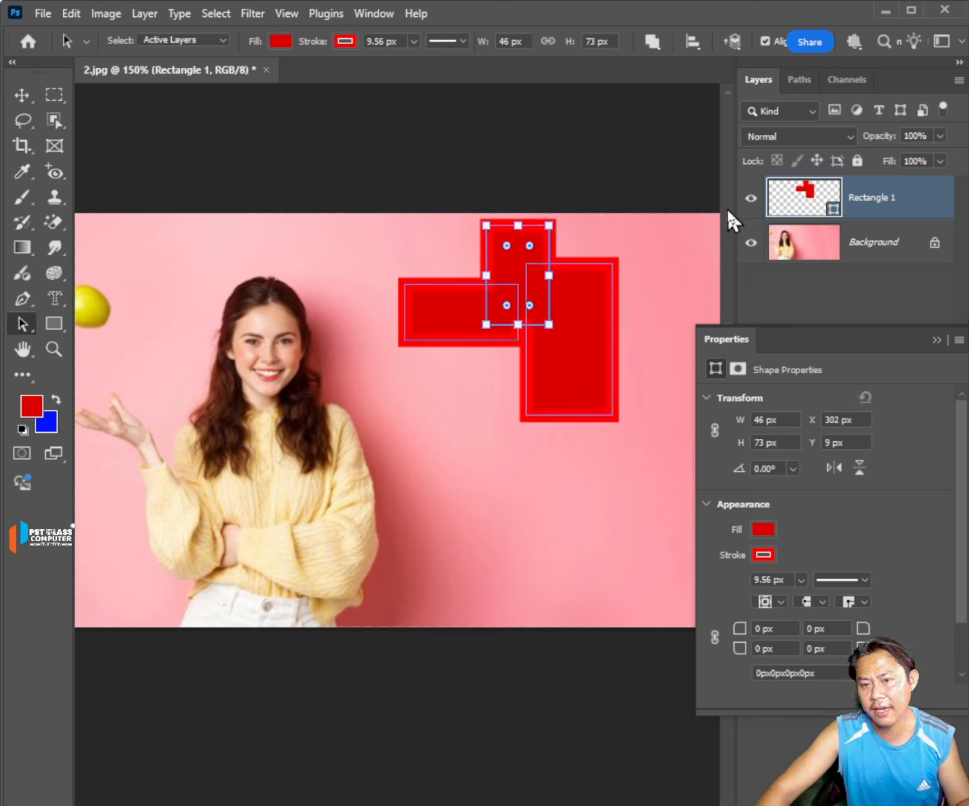
left_click(586, 355)
left_click(482, 351)
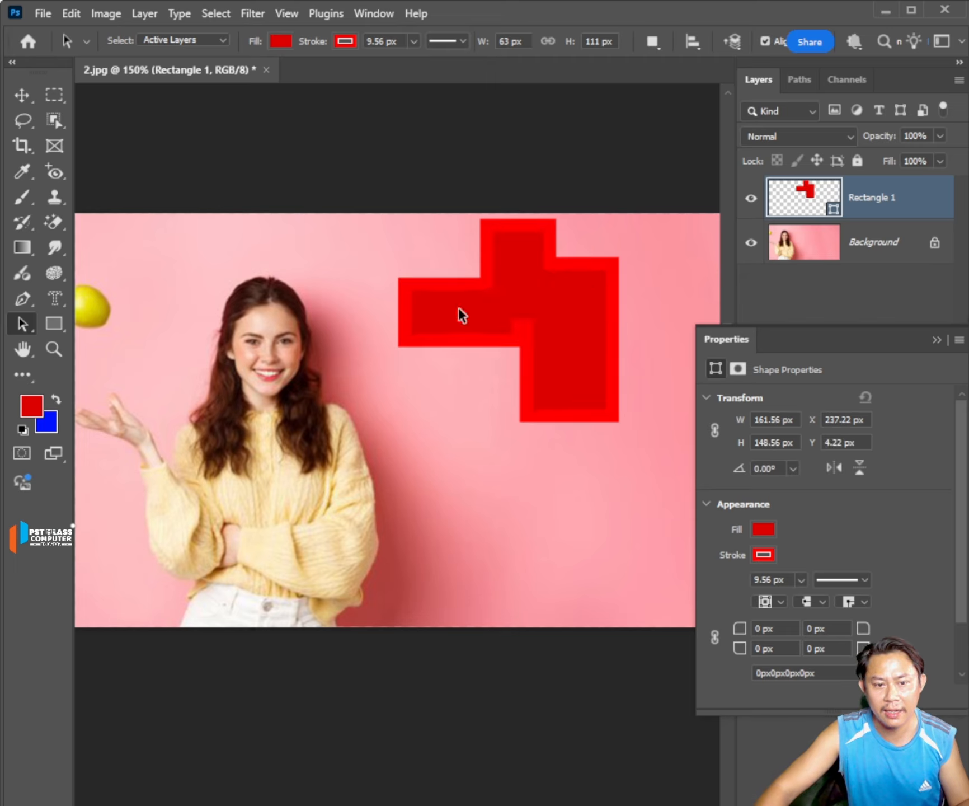
Select all three rectangle components and merge them into one regular path with Merge Shape Components.
left_click_drag(362, 208, 662, 492)
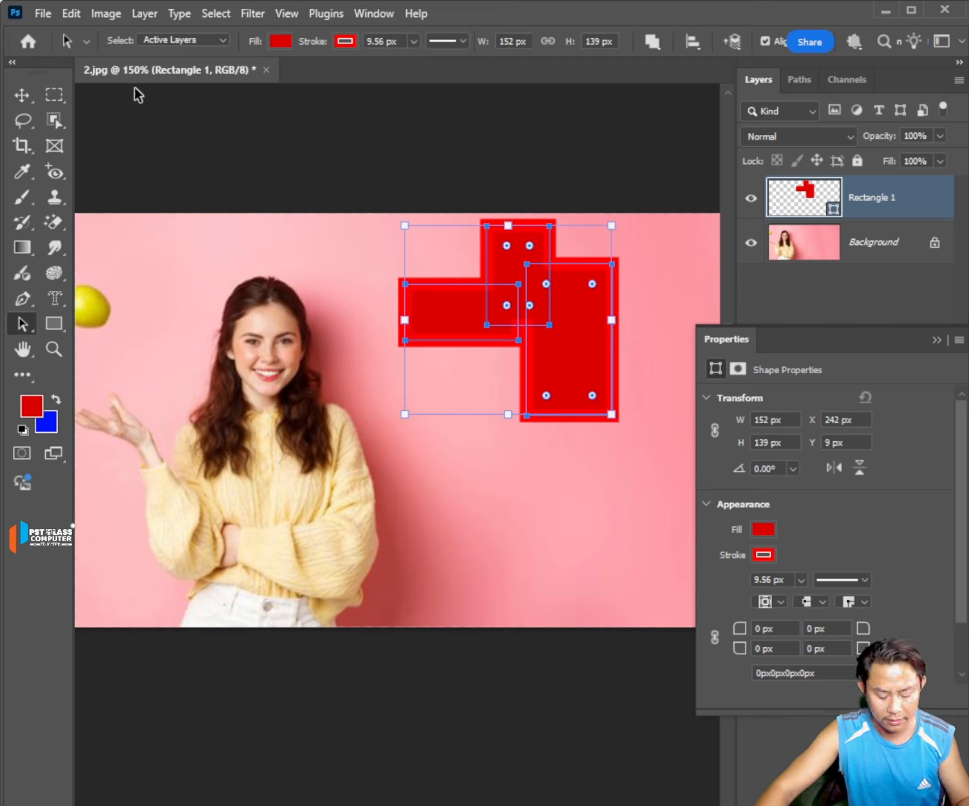
key("u")
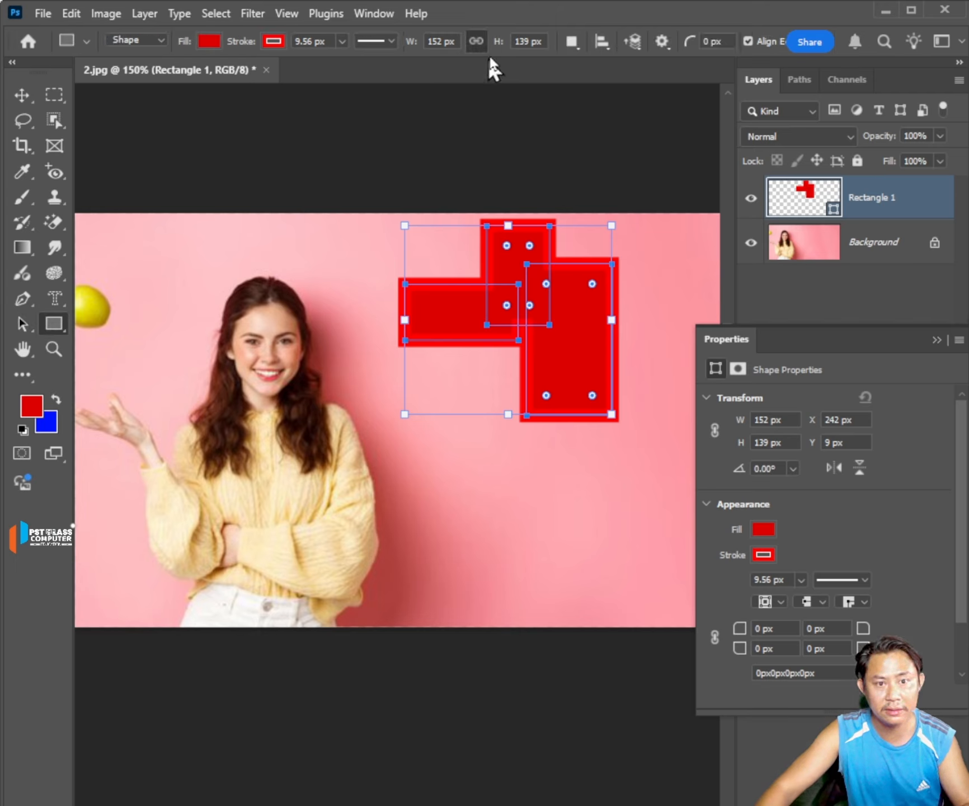
left_click(571, 42)
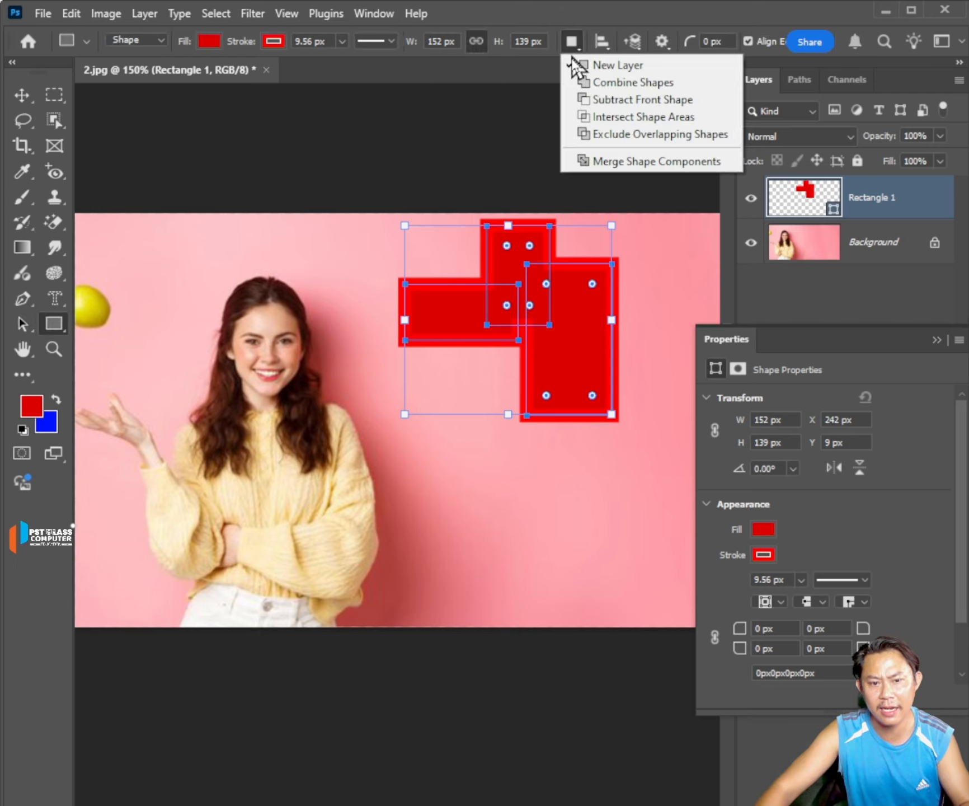
left_click(610, 166)
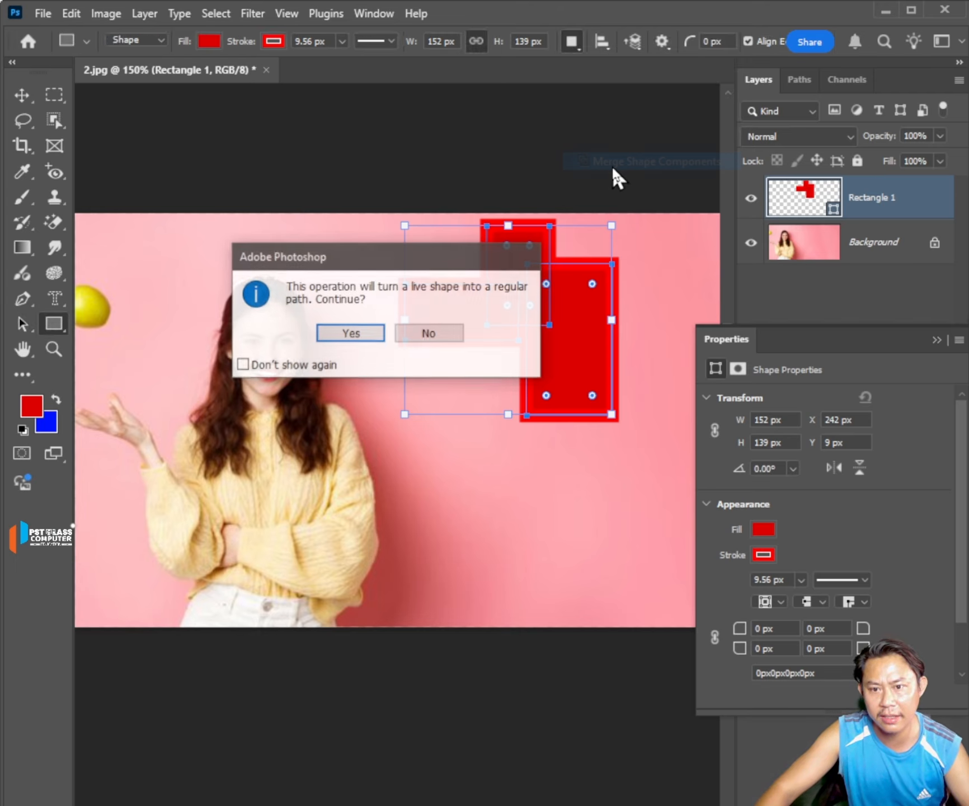
left_click(364, 336)
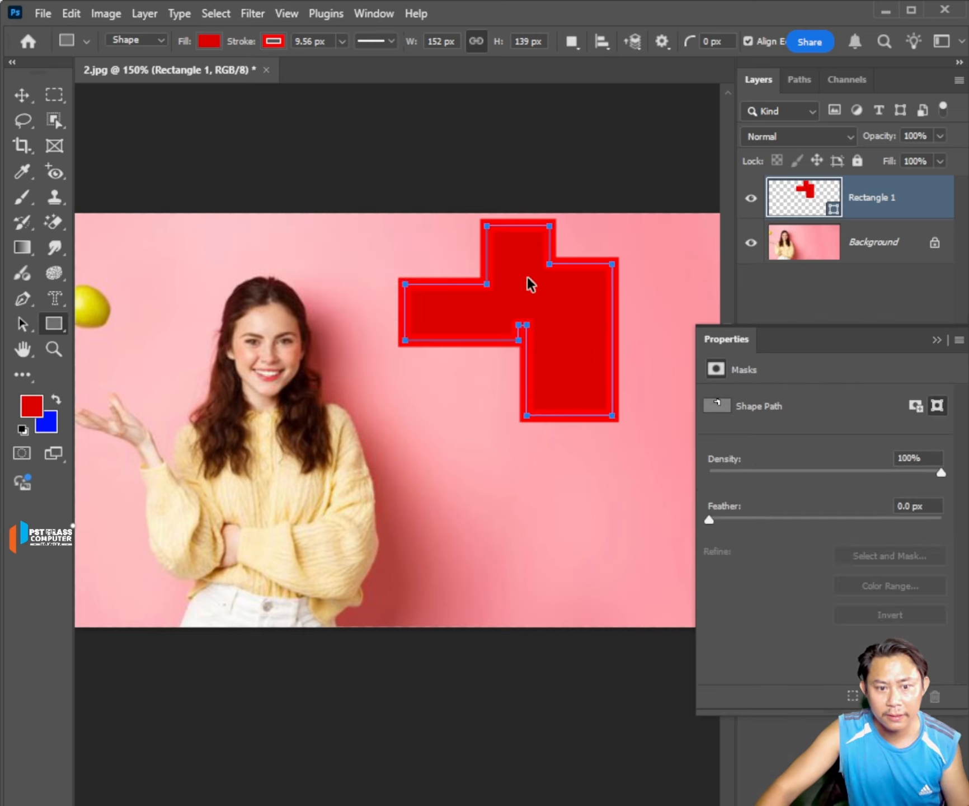
Move the merged shape around the pink area as one piece, leaving it to the right of the woman's face.
mouse_move(528, 281)
left_mouse_down()
mouse_move(473, 403)
mouse_move(495, 370)
left_mouse_up()
key("ctrl+z")
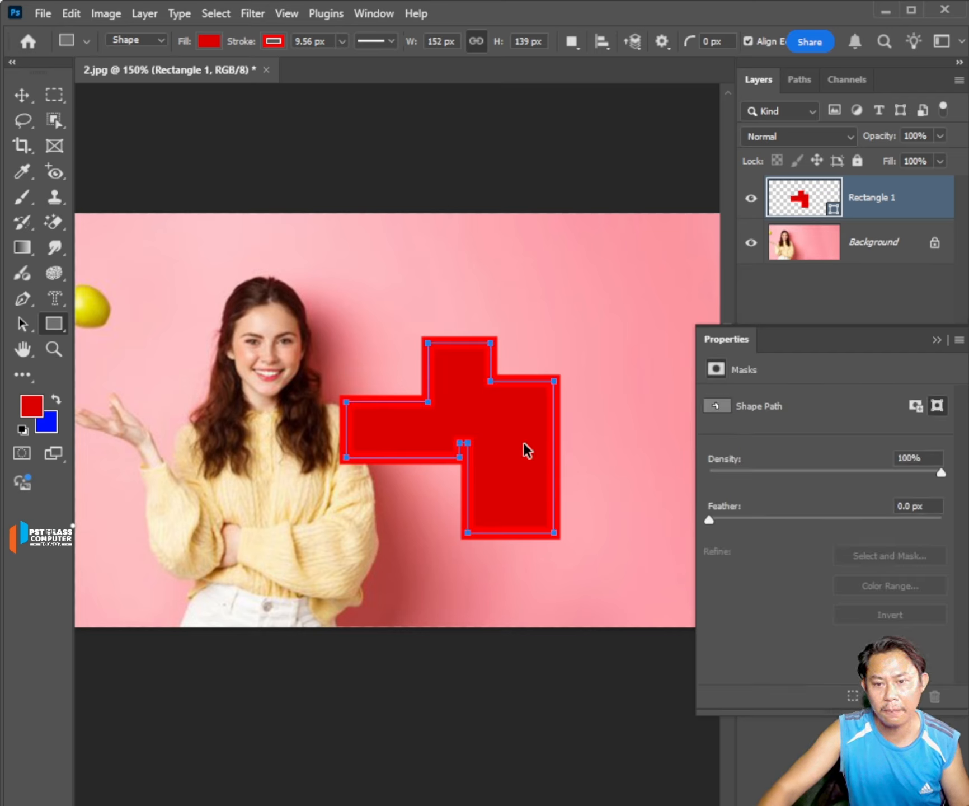
left_click_drag(502, 451, 544, 350)
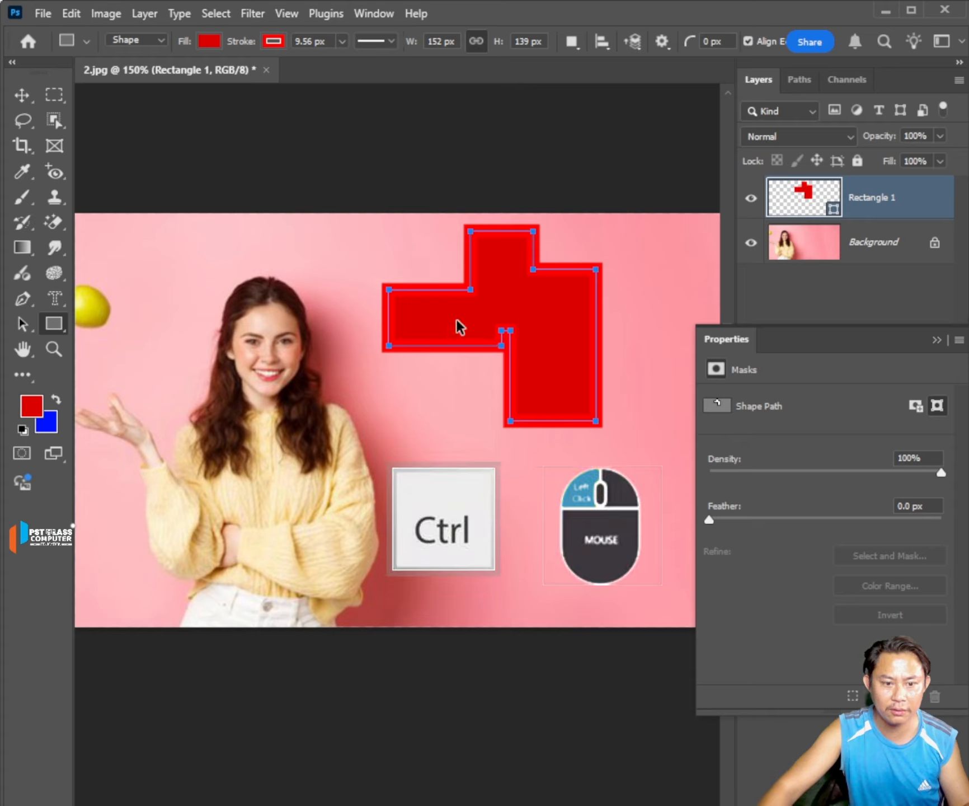
left_click_drag(456, 320, 439, 348)
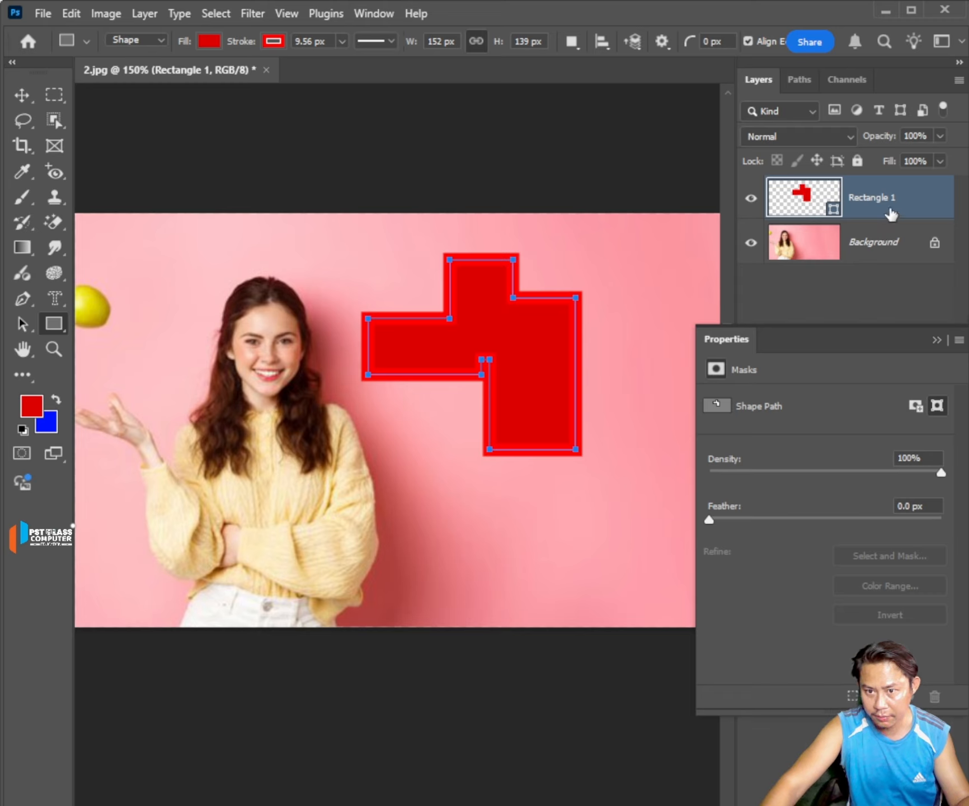
Delete the merged Rectangle 1 layer and set the Rectangle Tool's stroke color to black.
key("Delete")
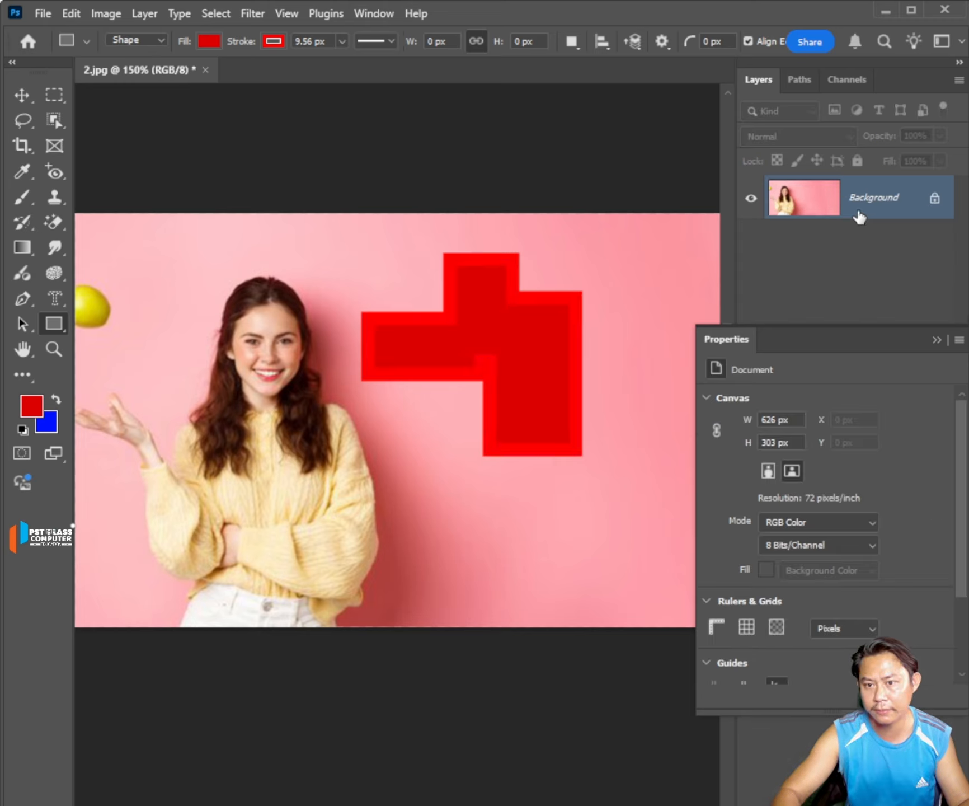
left_click(275, 41)
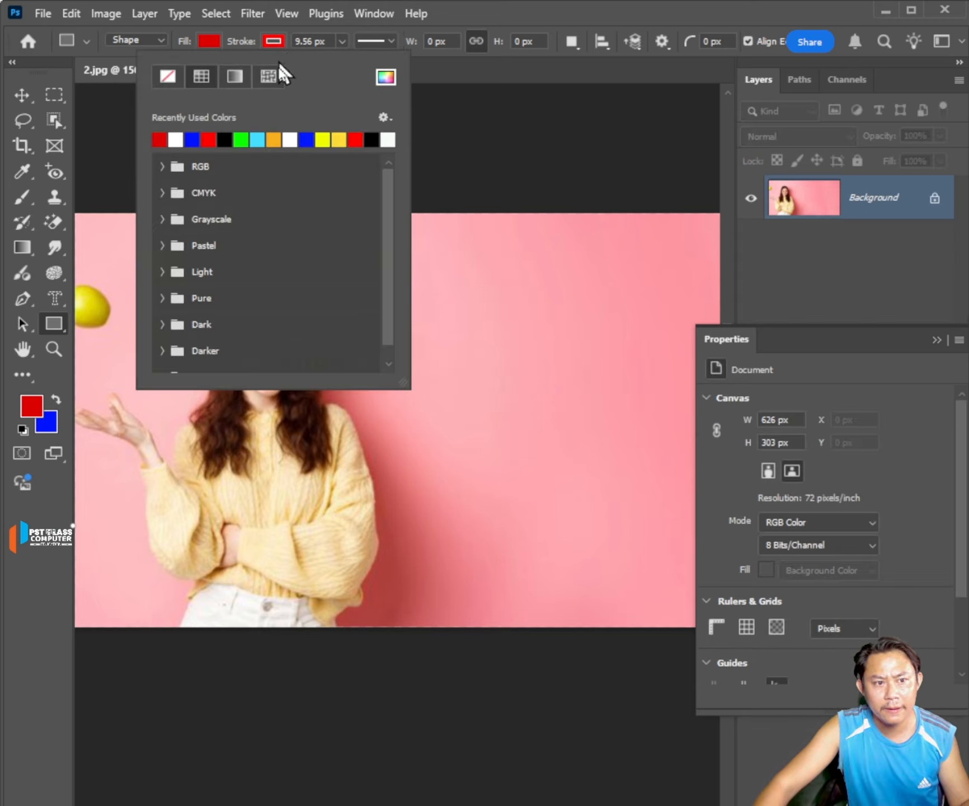
left_click(223, 139)
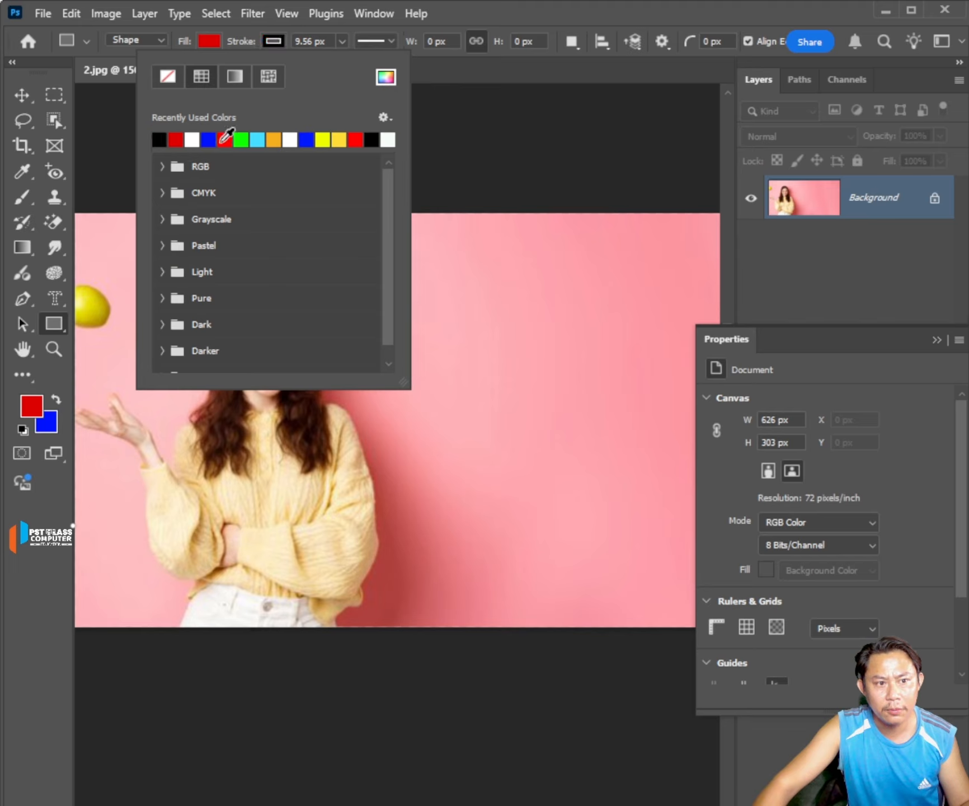
left_click(788, 285)
Using Subtract Front Shape, draw a 107 by 105 px rectangle and cut three corners with rectangles about 108 by 116, 80 by 49 and 52 by 78 px.
left_click(575, 46)
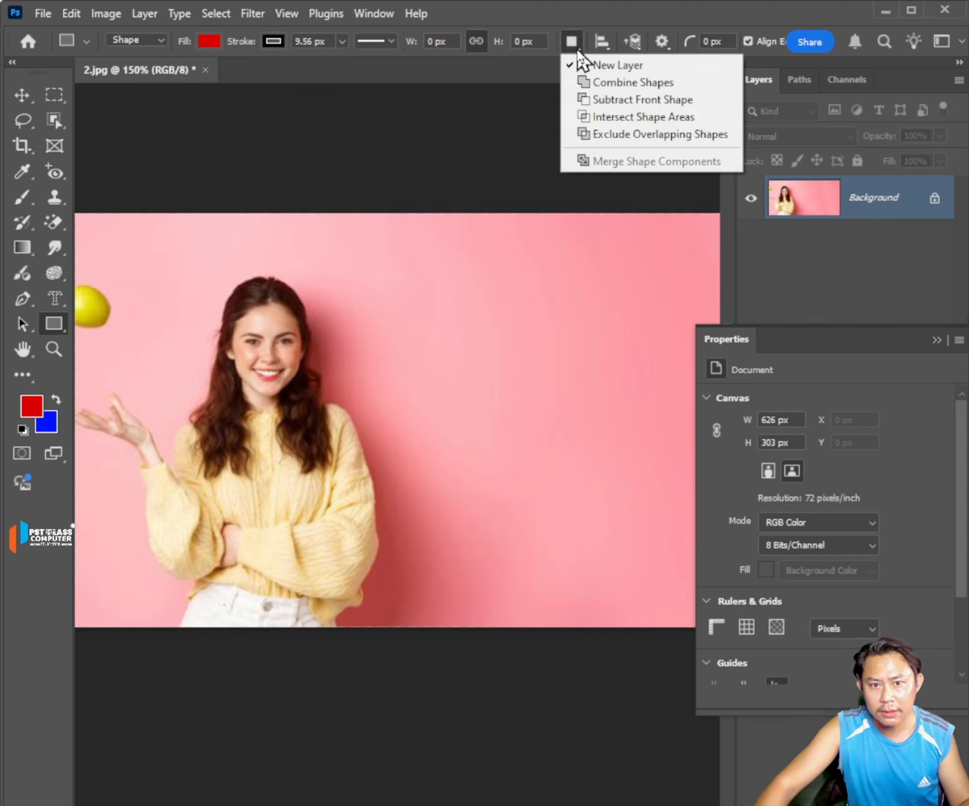
left_click(650, 104)
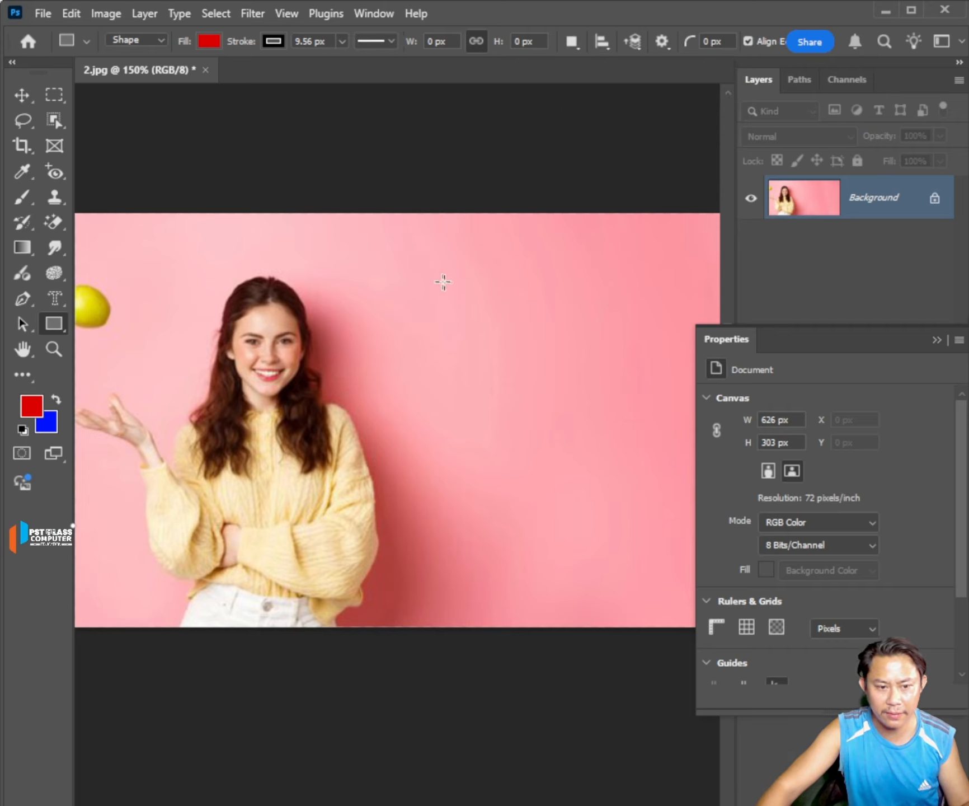
left_click_drag(430, 273, 572, 413)
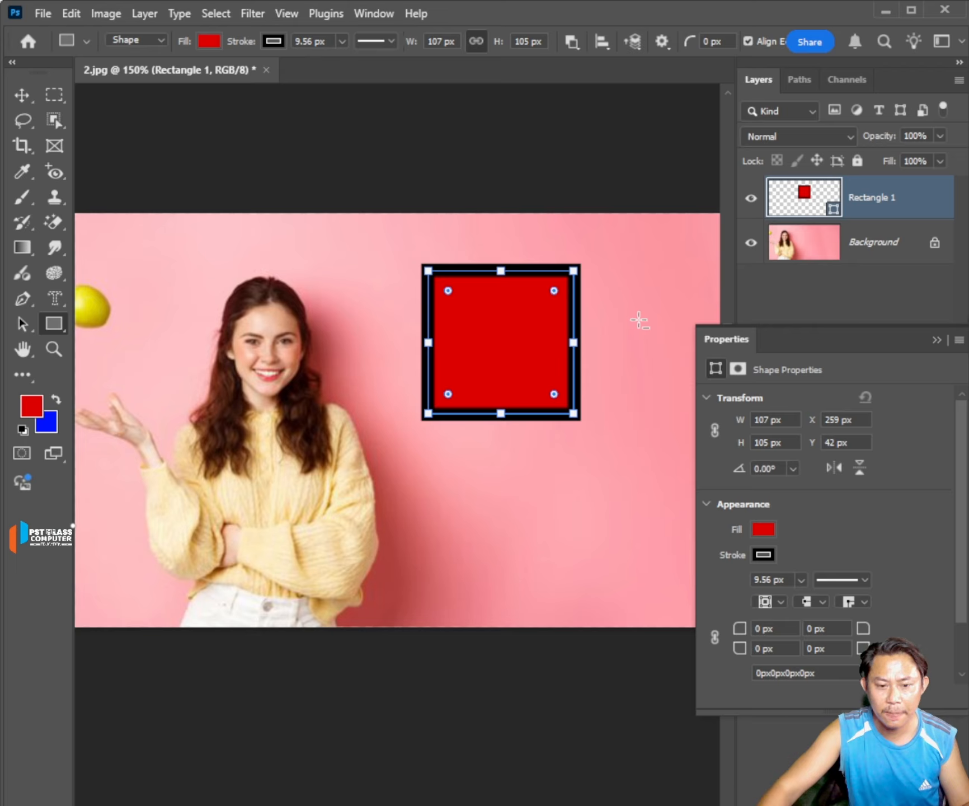
left_click_drag(644, 309, 497, 466)
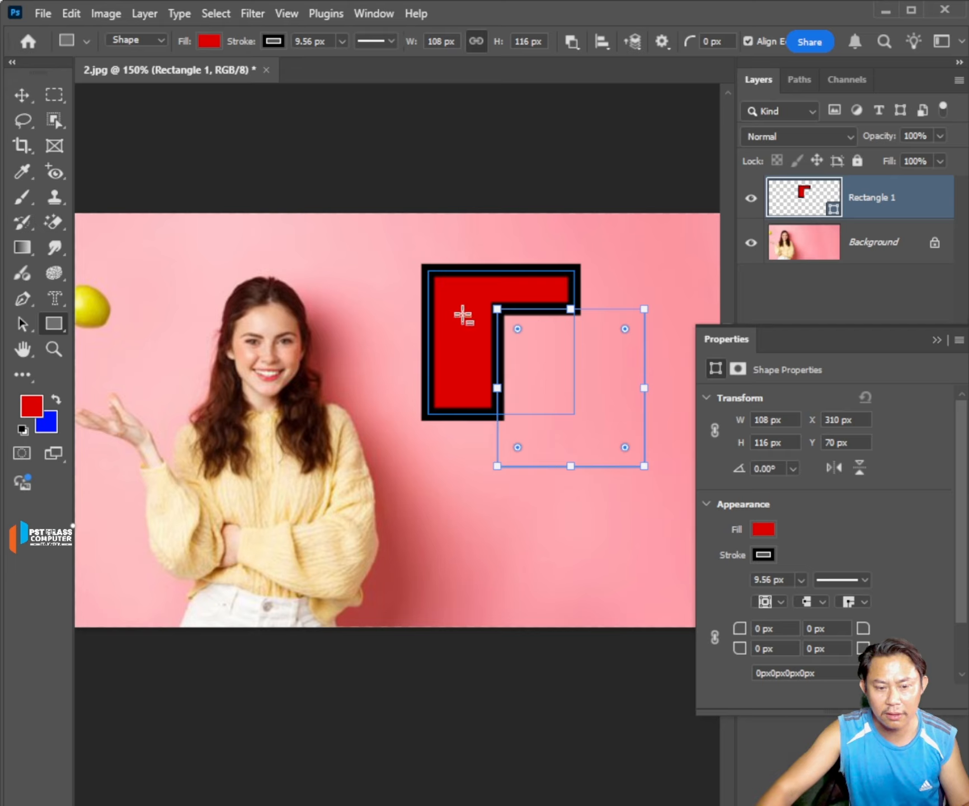
left_click_drag(354, 233, 460, 298)
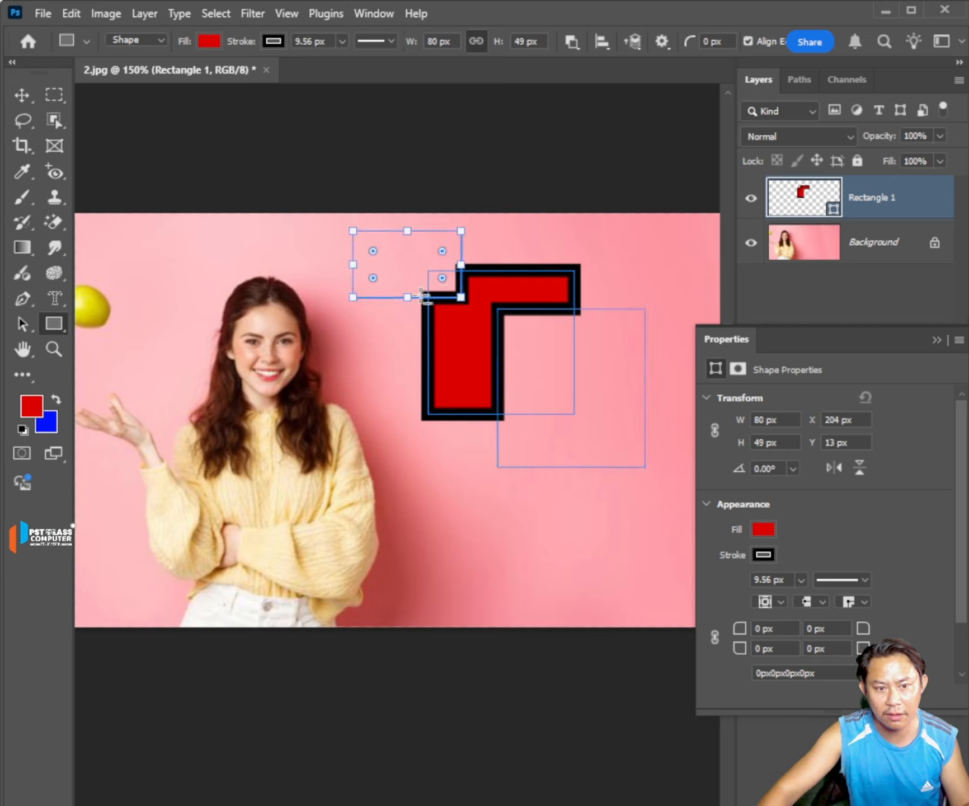
left_click_drag(385, 336, 455, 442)
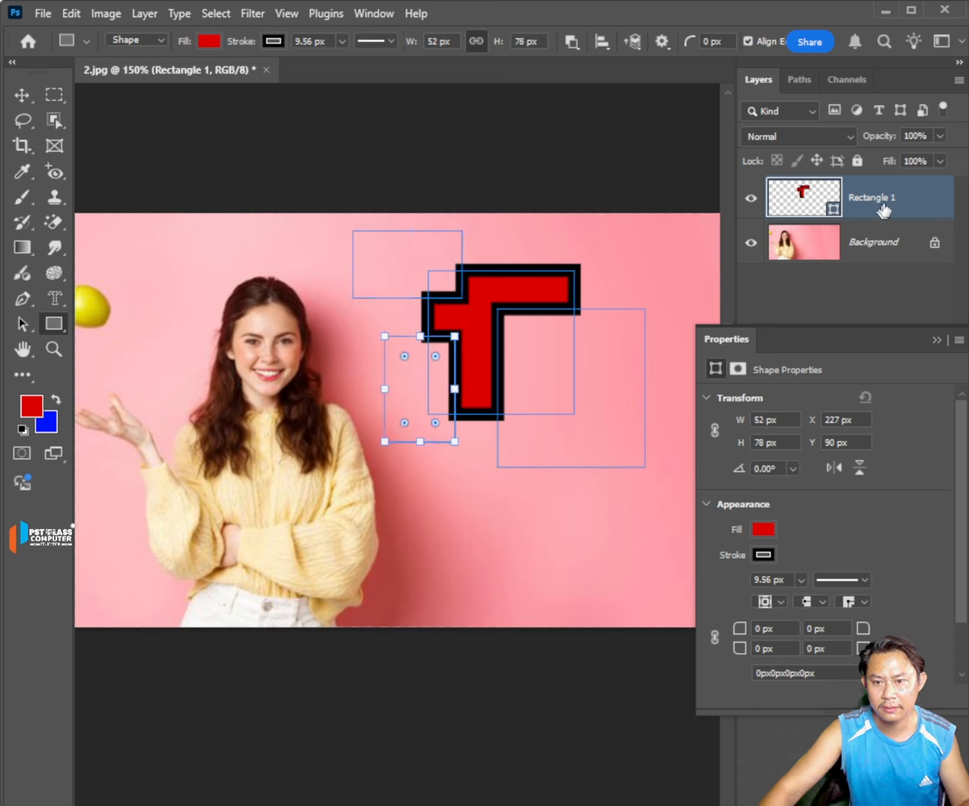
Duplicate the Rectangle 1 shape layer.
left_click_drag(897, 201, 924, 797)
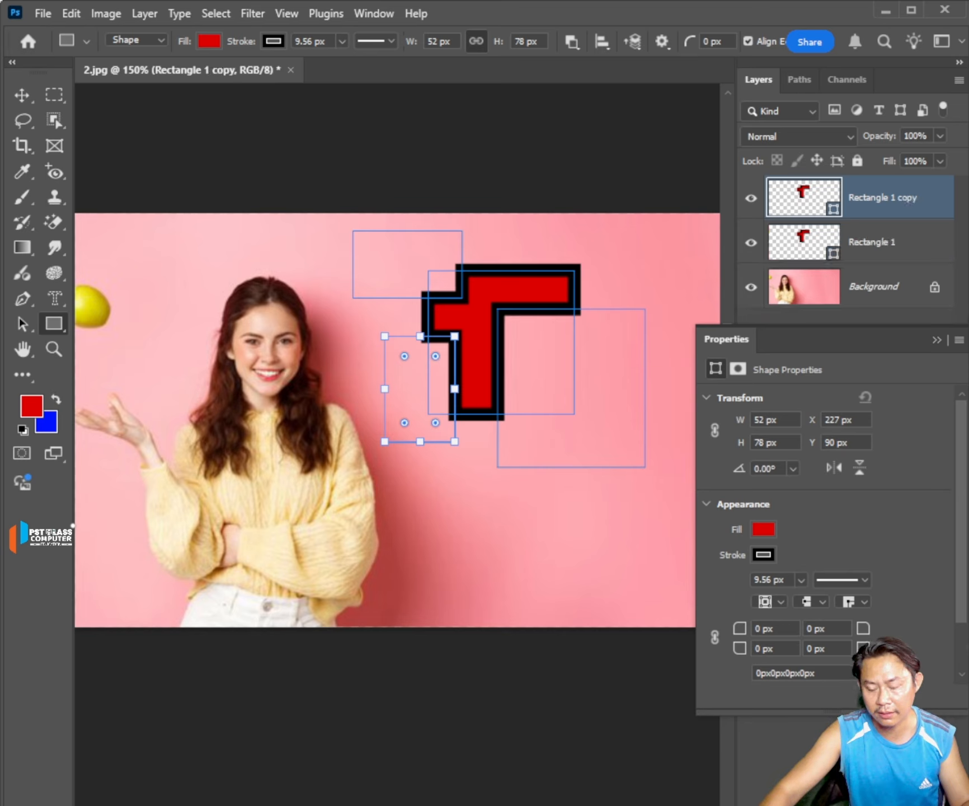
Undo the layer duplication and delete the original Rectangle 1 shape layer.
key("ctrl+z")
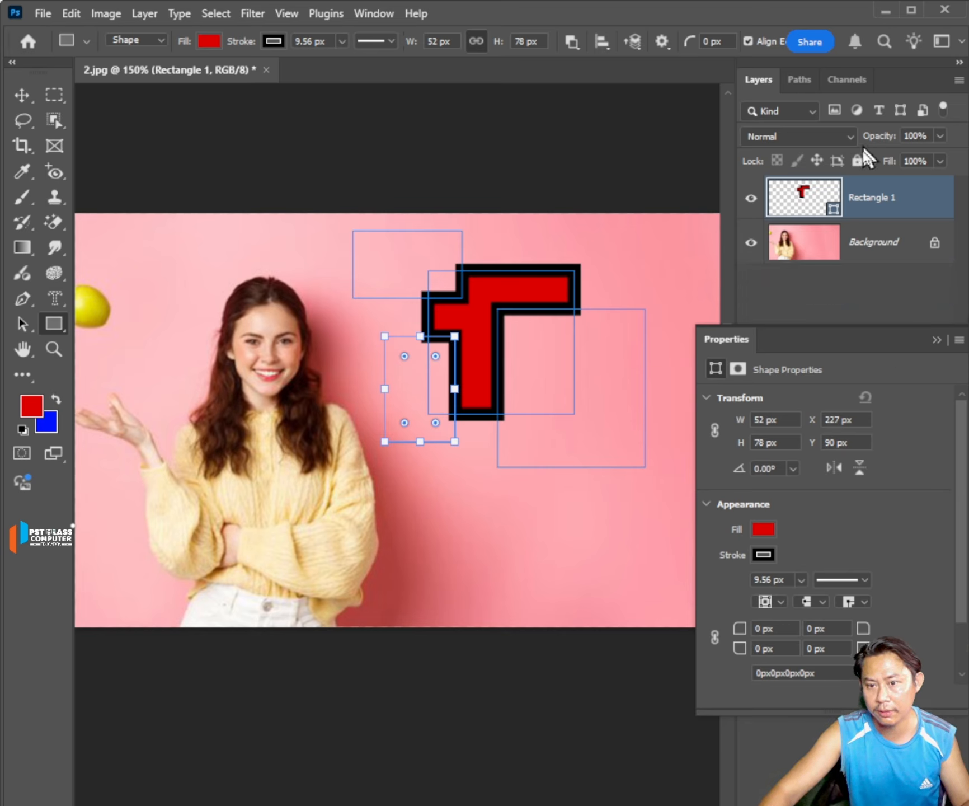
left_click_drag(888, 199, 946, 797)
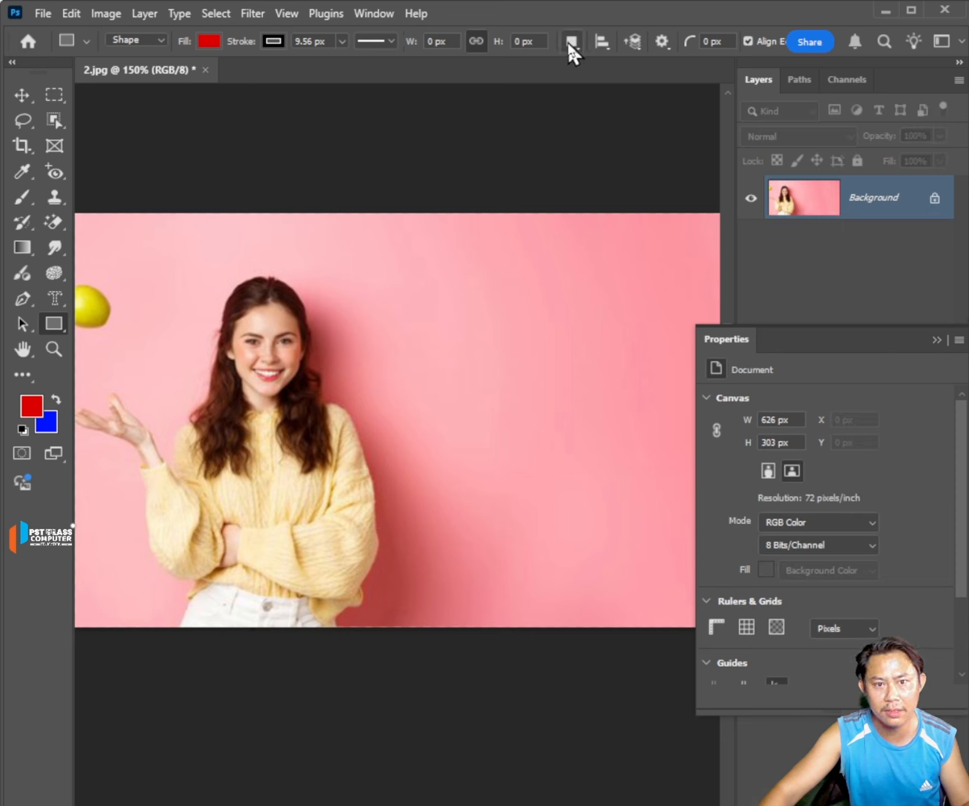
Using Intersect Shape Areas, draw a rectangle about 117 by 125 px and overlap its lower-right corner with one about 122 by 134 px.
left_click(571, 41)
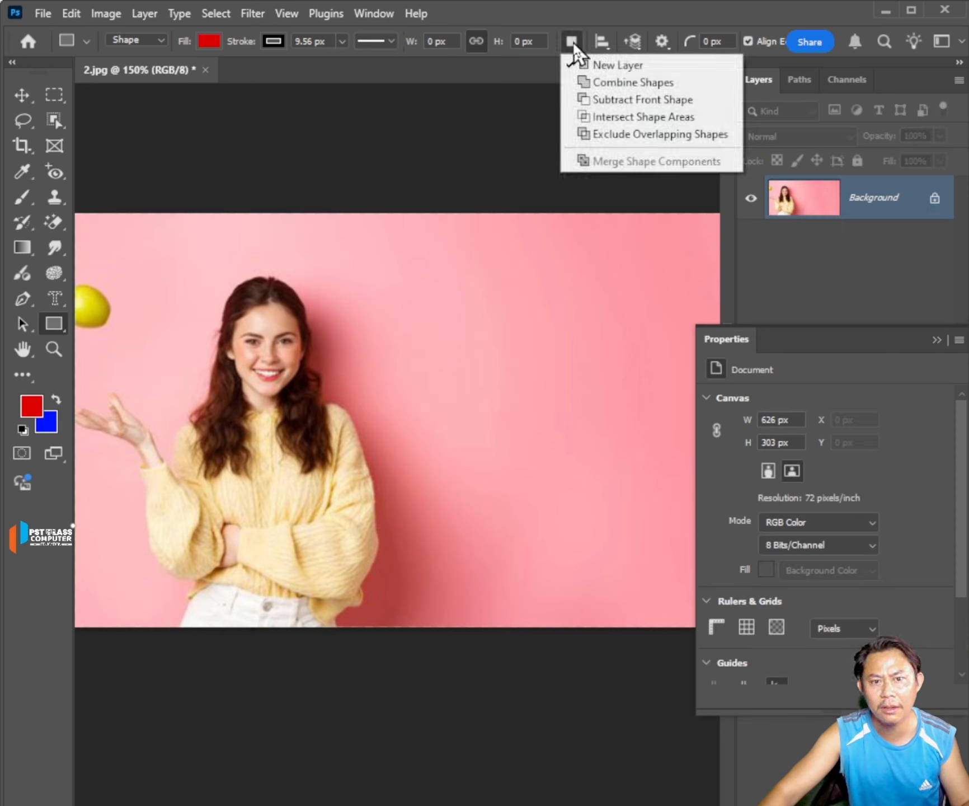
left_click(612, 118)
left_click_drag(448, 255, 598, 412)
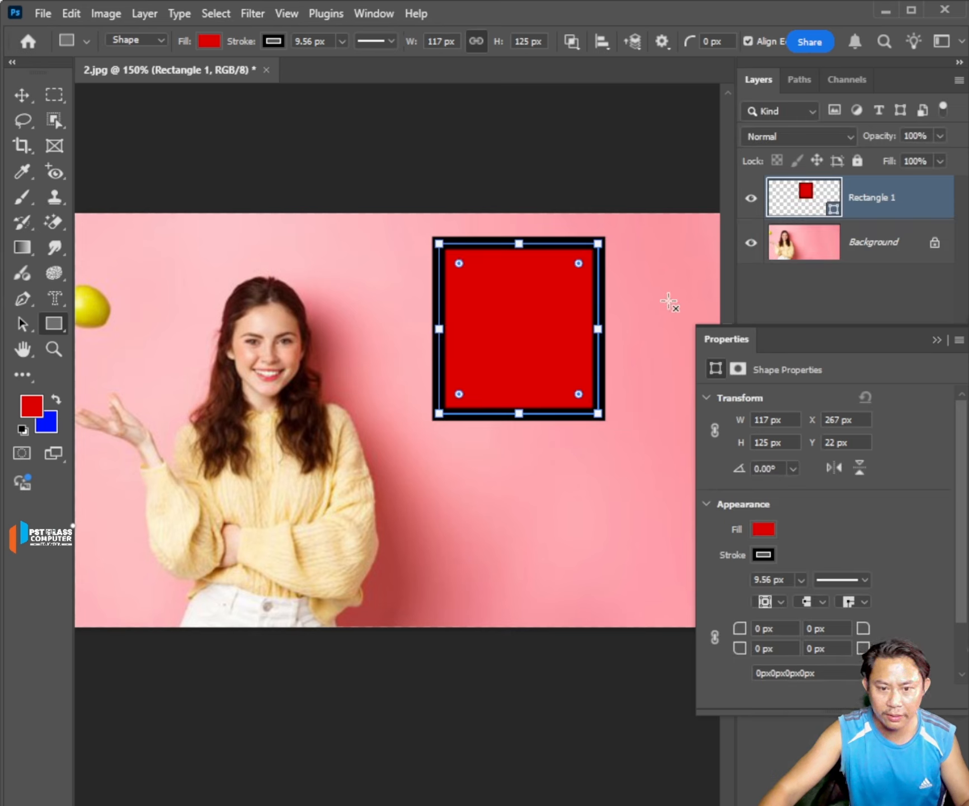
left_click_drag(669, 312, 503, 495)
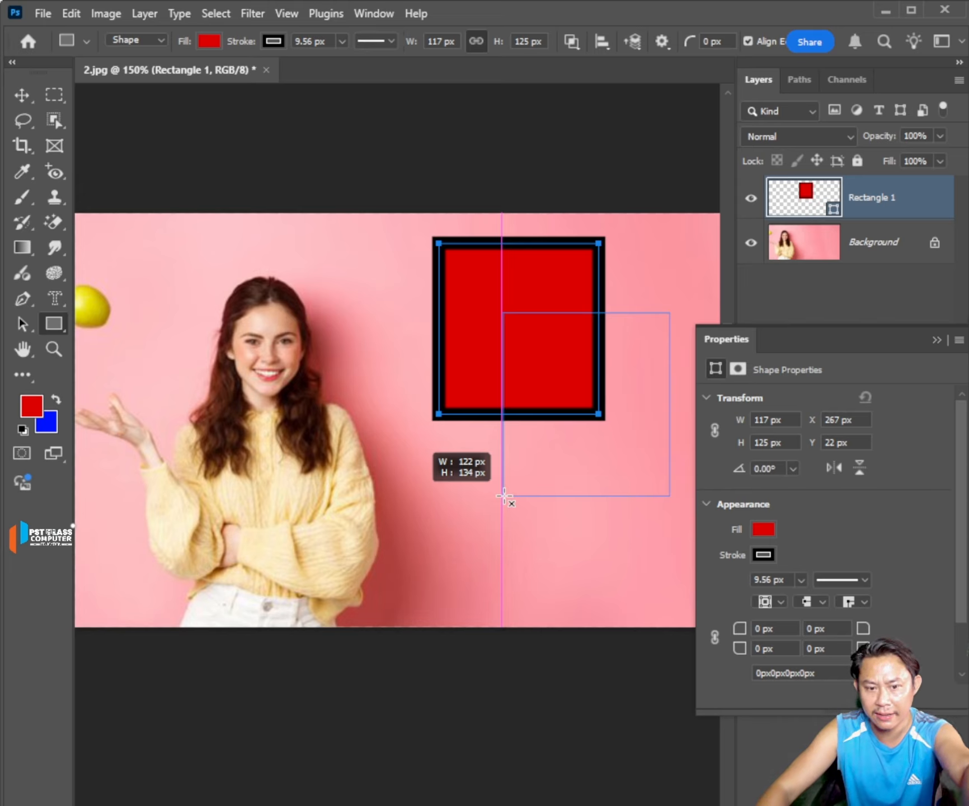
left_click_drag(504, 495, 503, 495)
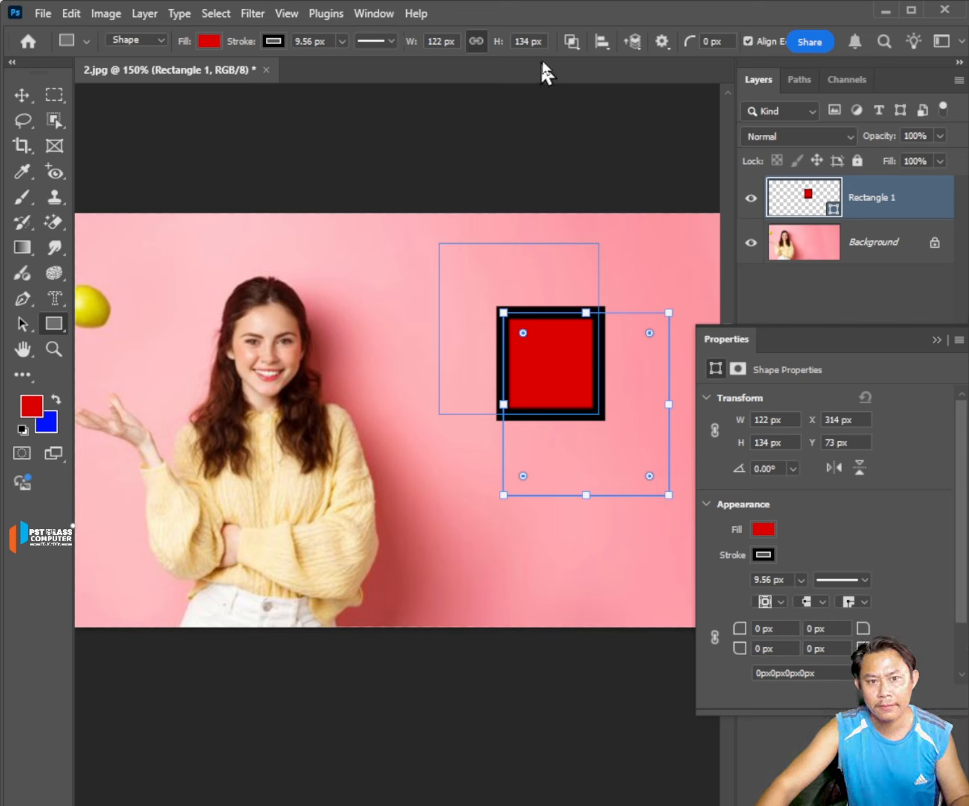
Delete the intersected Rectangle 1 layer.
left_click(573, 48)
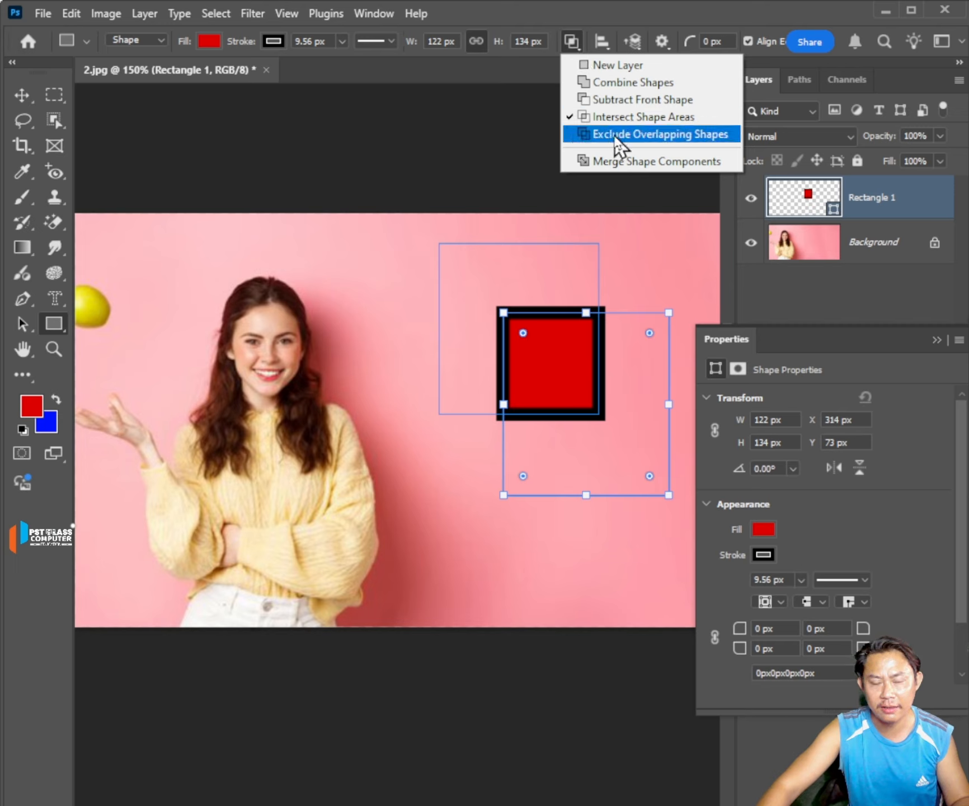
left_click(901, 205)
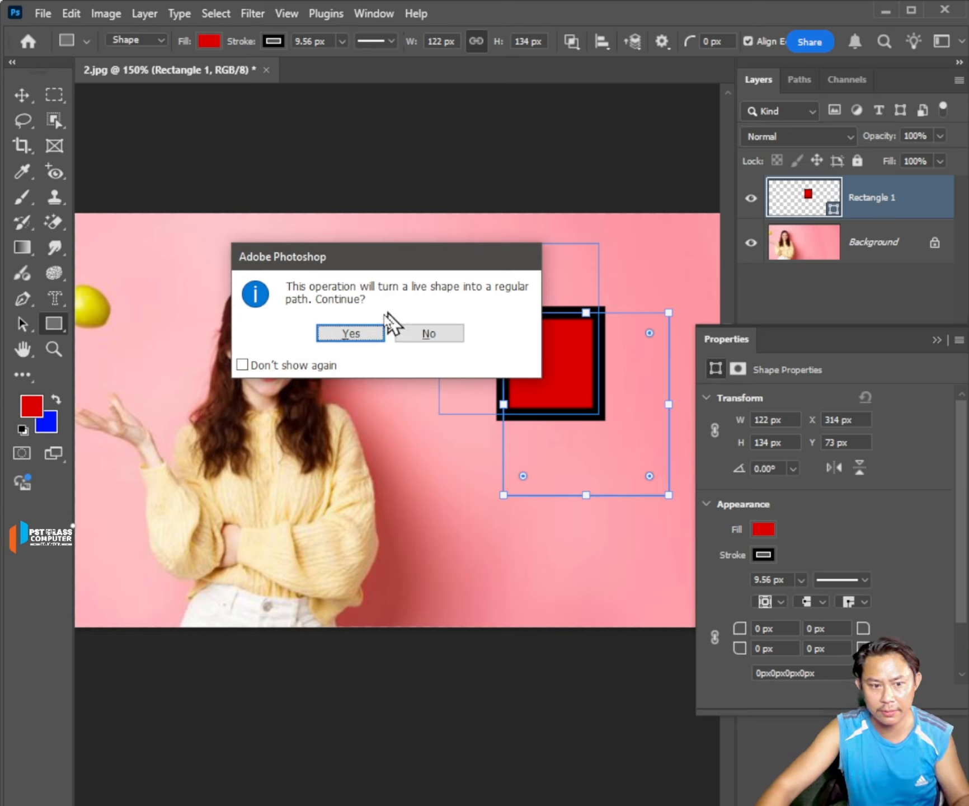
left_click(386, 327)
key("Delete")
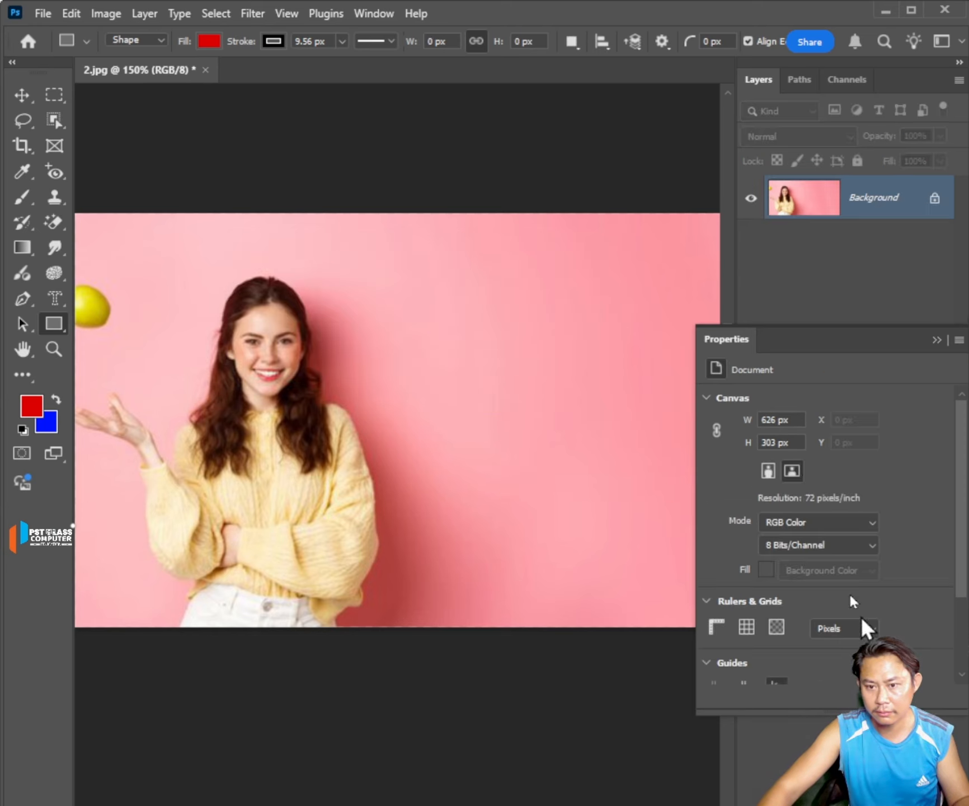
Using Exclude Overlapping Shapes, draw a rectangle about 110 by 101 px and overlap its lower-right corner with one about 110 by 106 px.
left_click(571, 40)
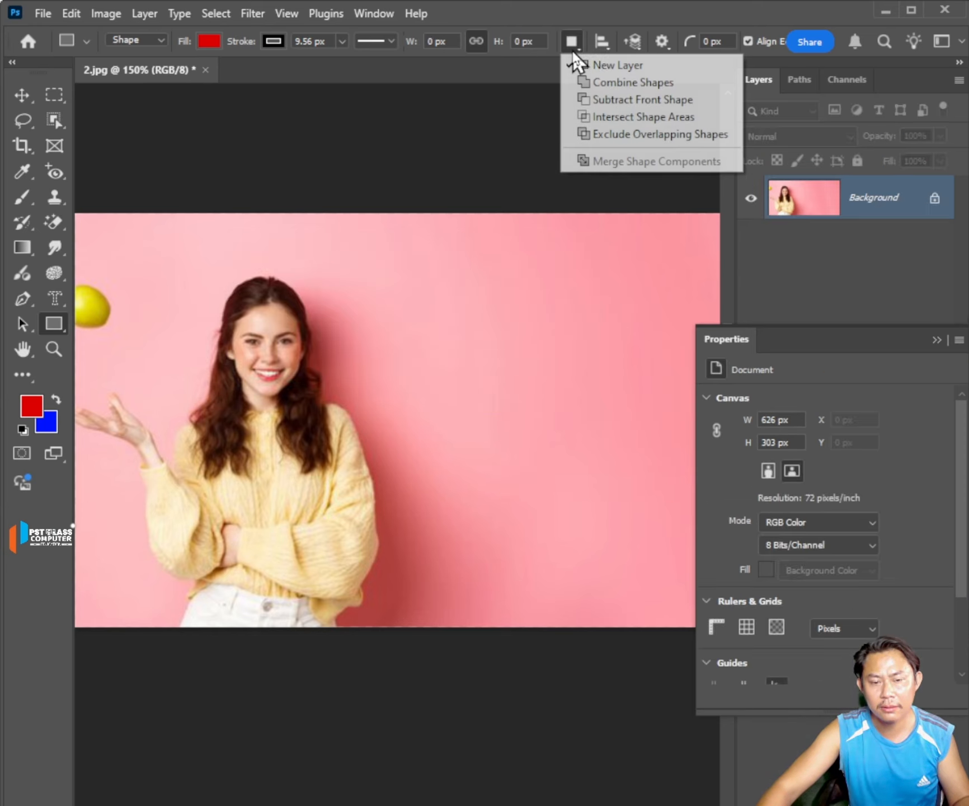
left_click(660, 140)
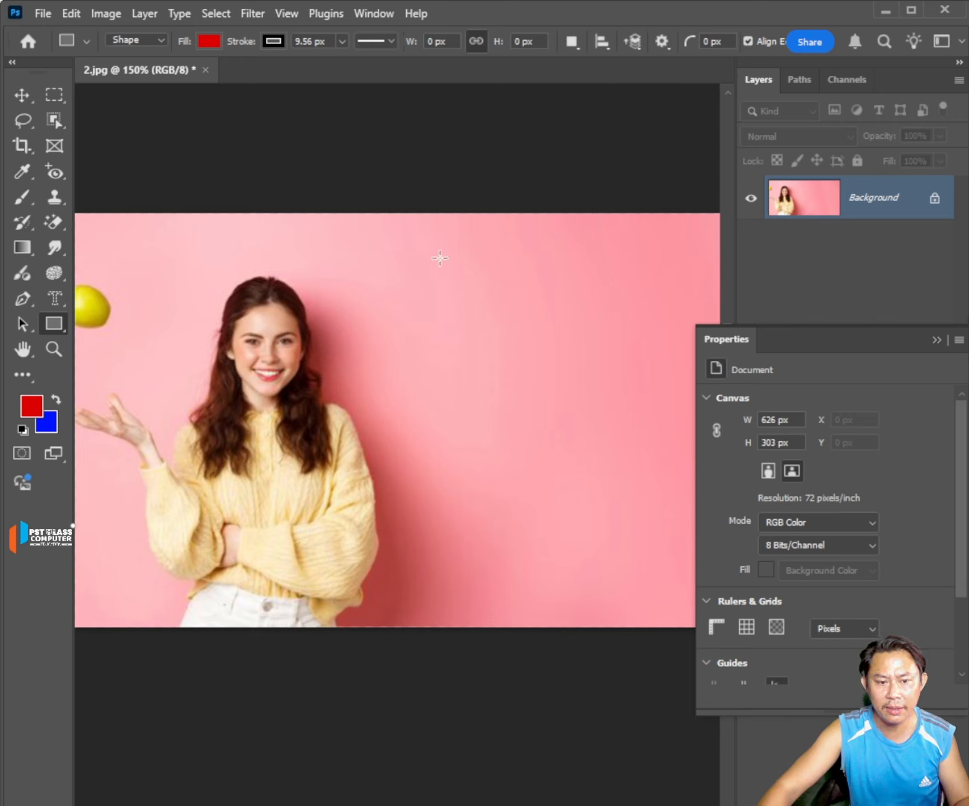
left_click_drag(439, 260, 587, 401)
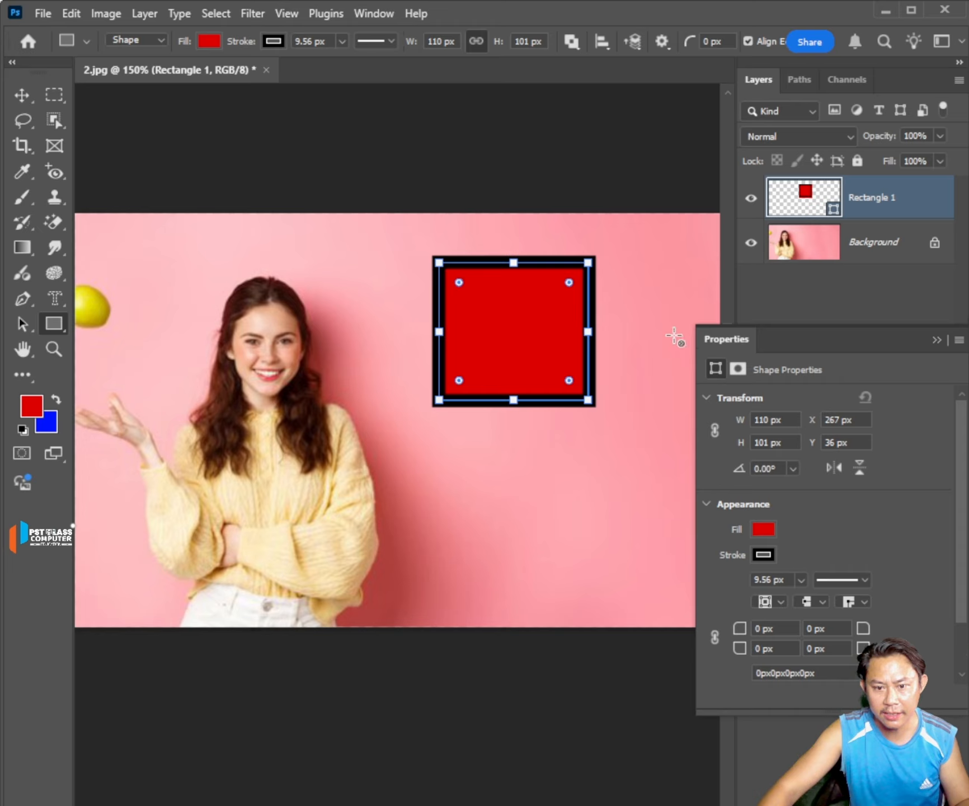
left_click_drag(676, 333, 527, 479)
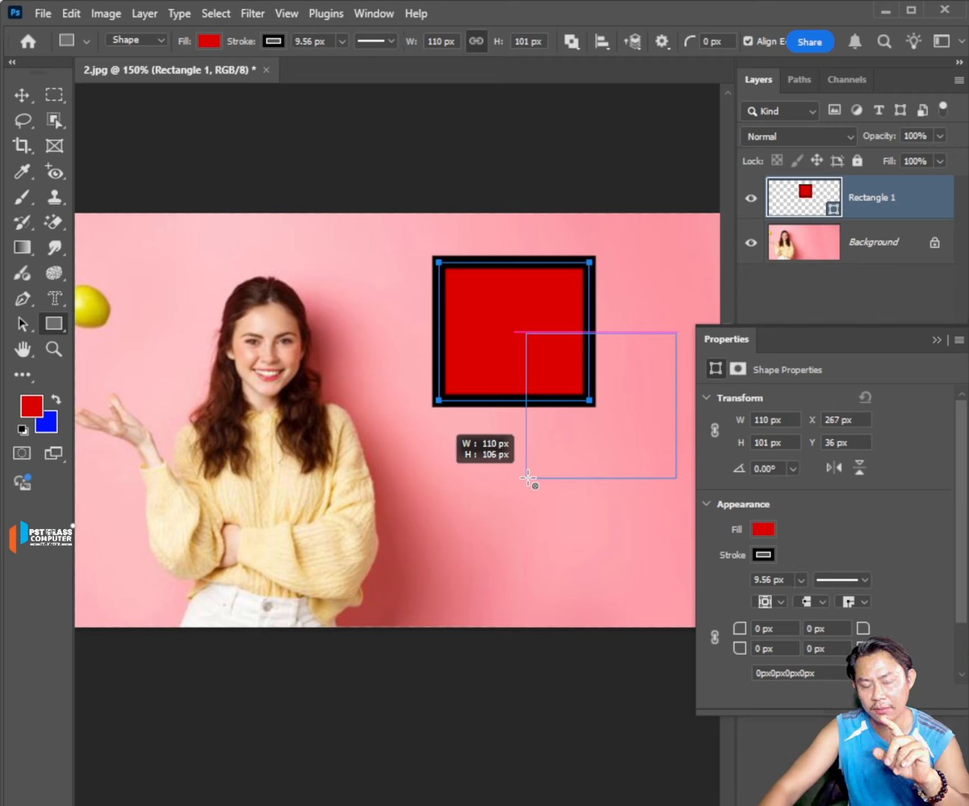
left_click_drag(528, 478, 526, 476)
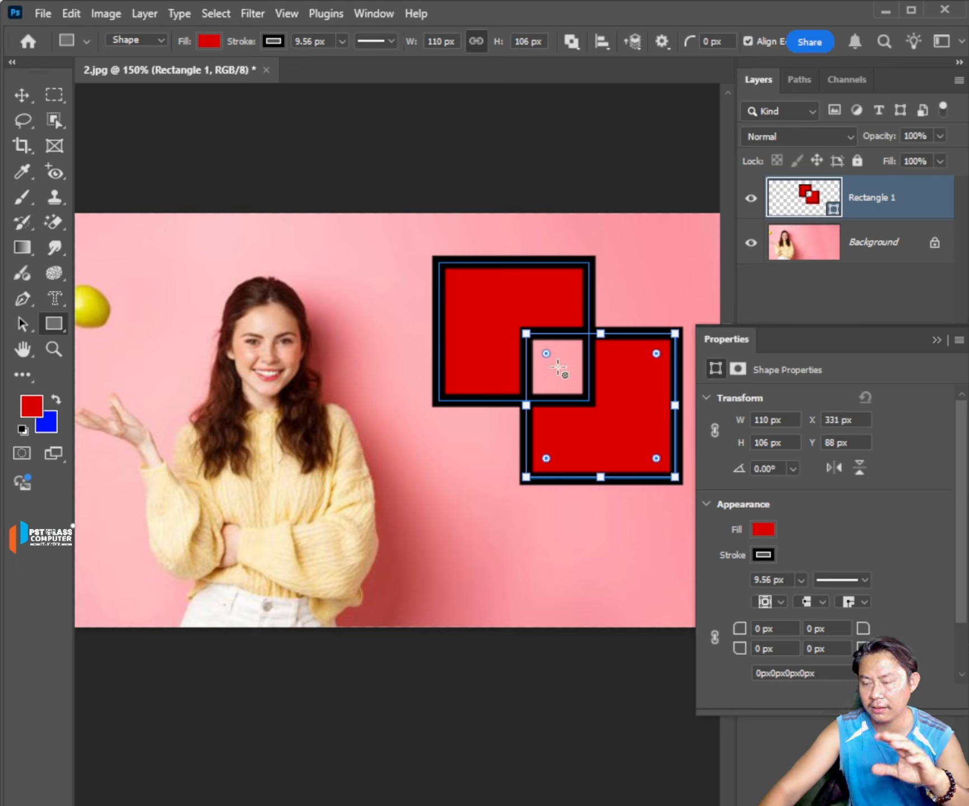
View the path alignment and distribution options for the overlapping rectangles, leaving the layers deselected.
left_click_drag(564, 347, 583, 367)
key("ctrl+z")
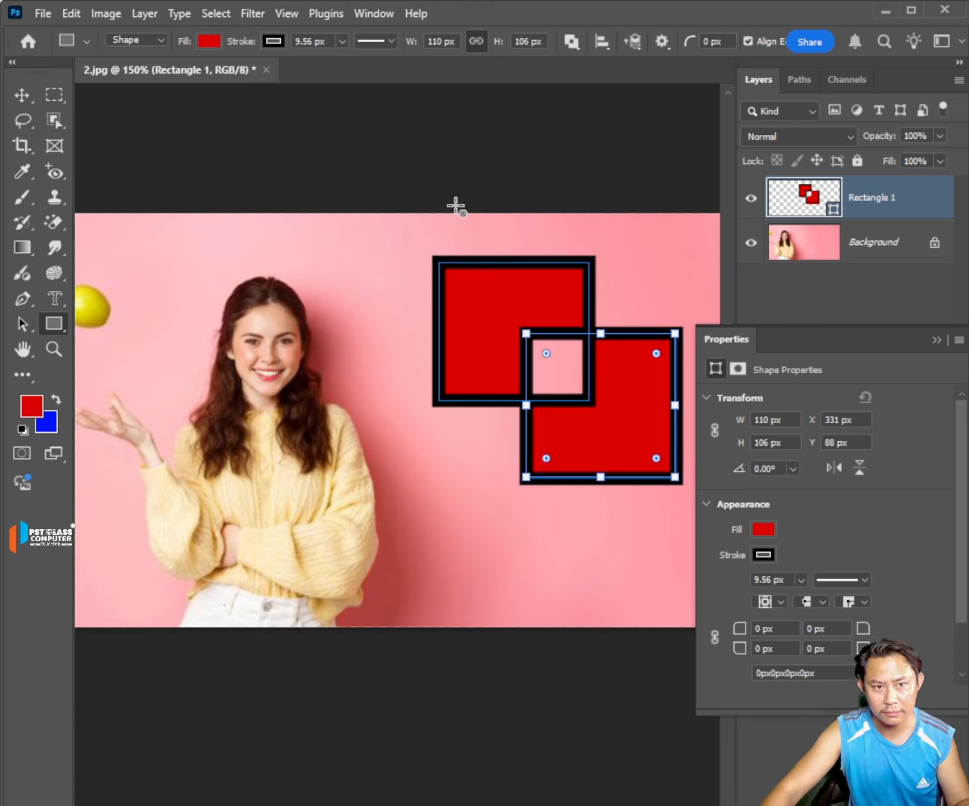
left_click(601, 44)
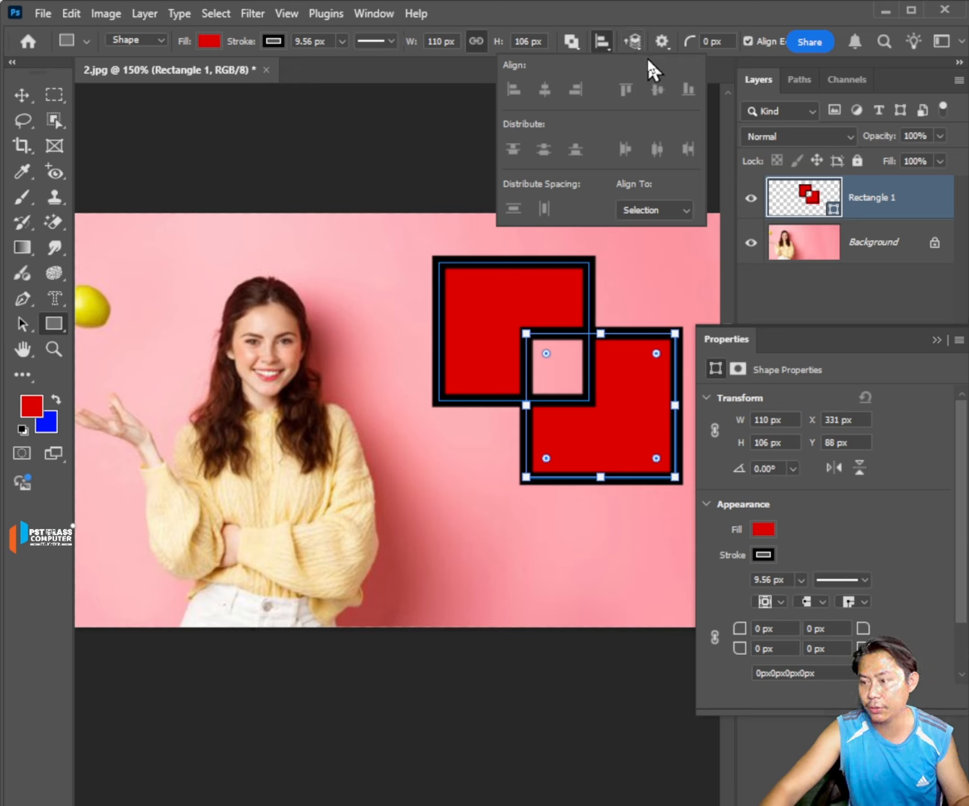
left_click(818, 296)
left_click(817, 296)
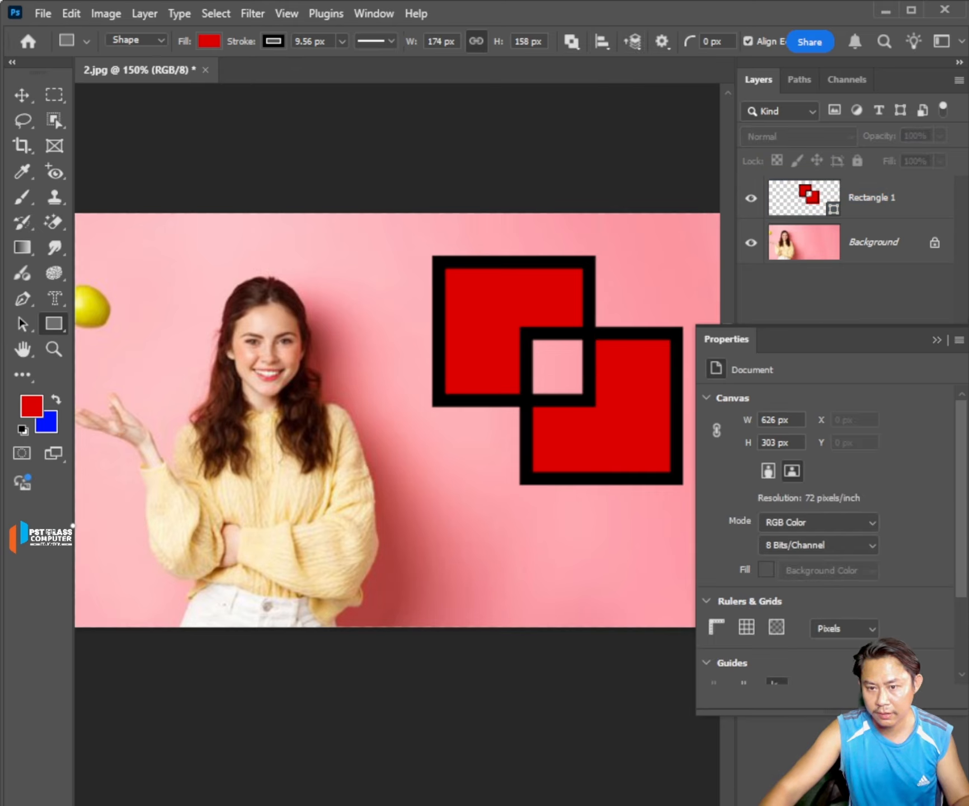
Undo both rectangles drawn with Exclude Overlapping Shapes.
key("ctrl+z")
key("ctrl+z")
key("ctrl+z")
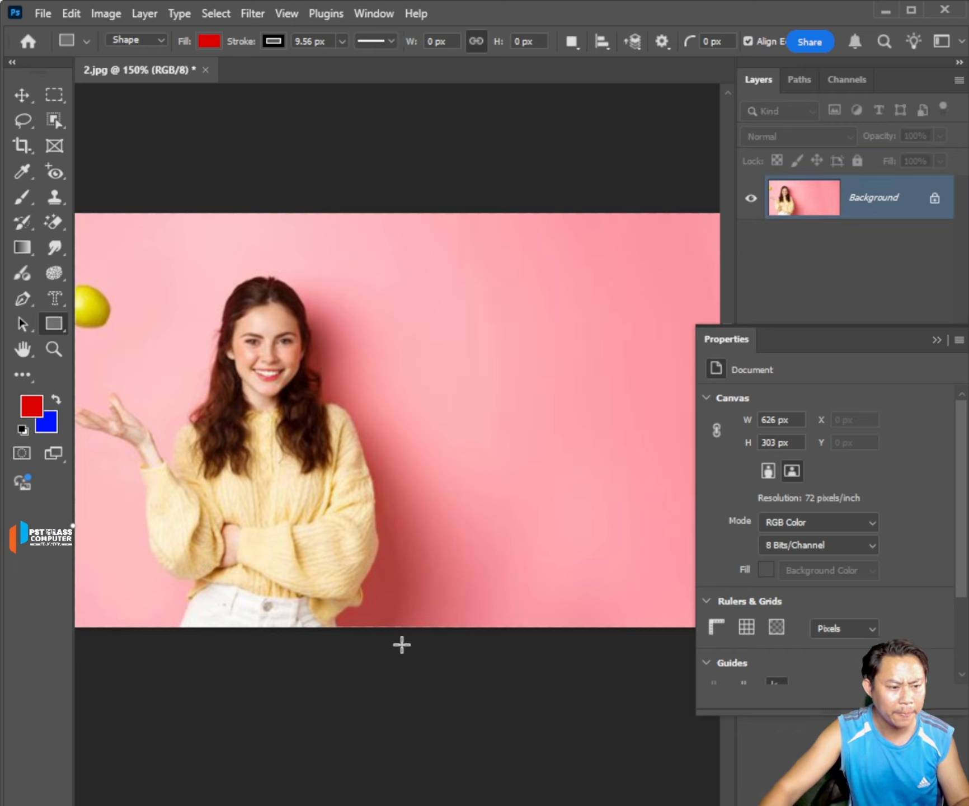
Draw an ellipse about 126 by 130 px beside the woman and, on a new layer, a flat one about 231 by 68 px over its top.
left_click(59, 319)
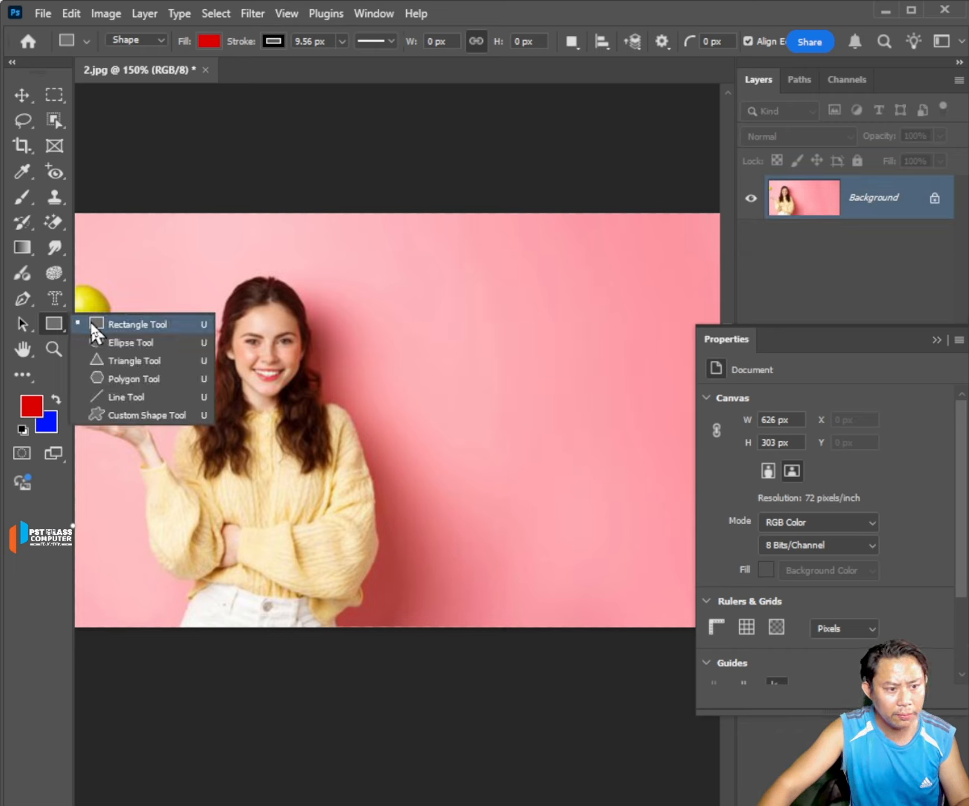
left_click(141, 343)
mouse_move(404, 268)
left_mouse_down()
mouse_move(498, 394)
mouse_move(574, 445)
left_mouse_up()
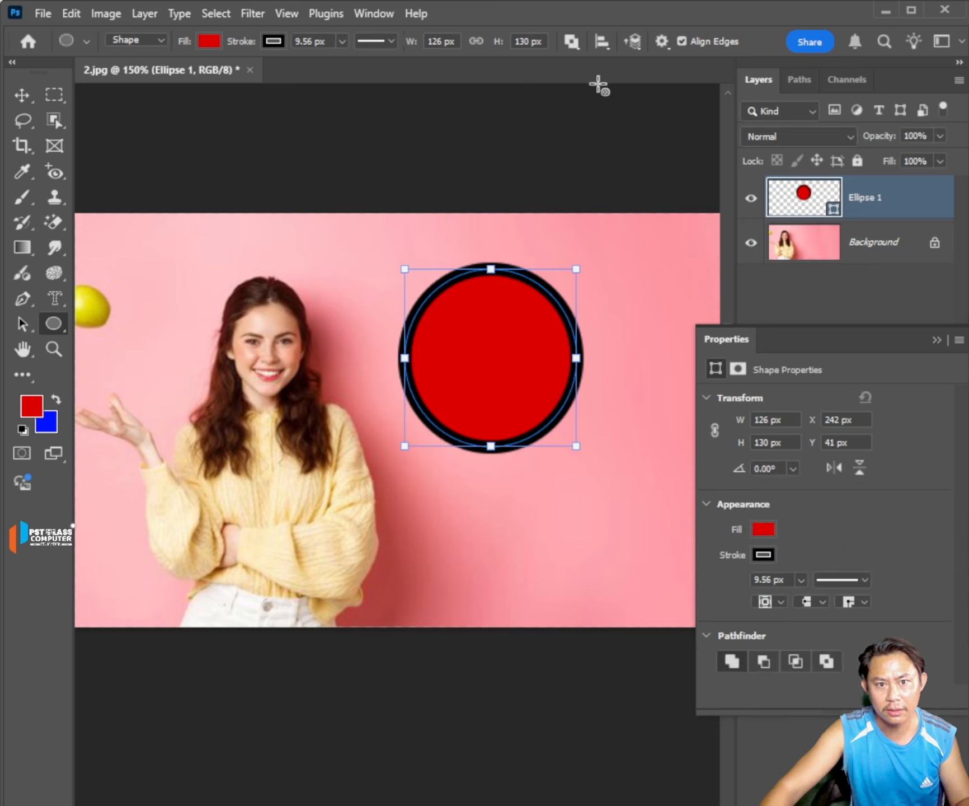
left_click(572, 42)
left_click(595, 64)
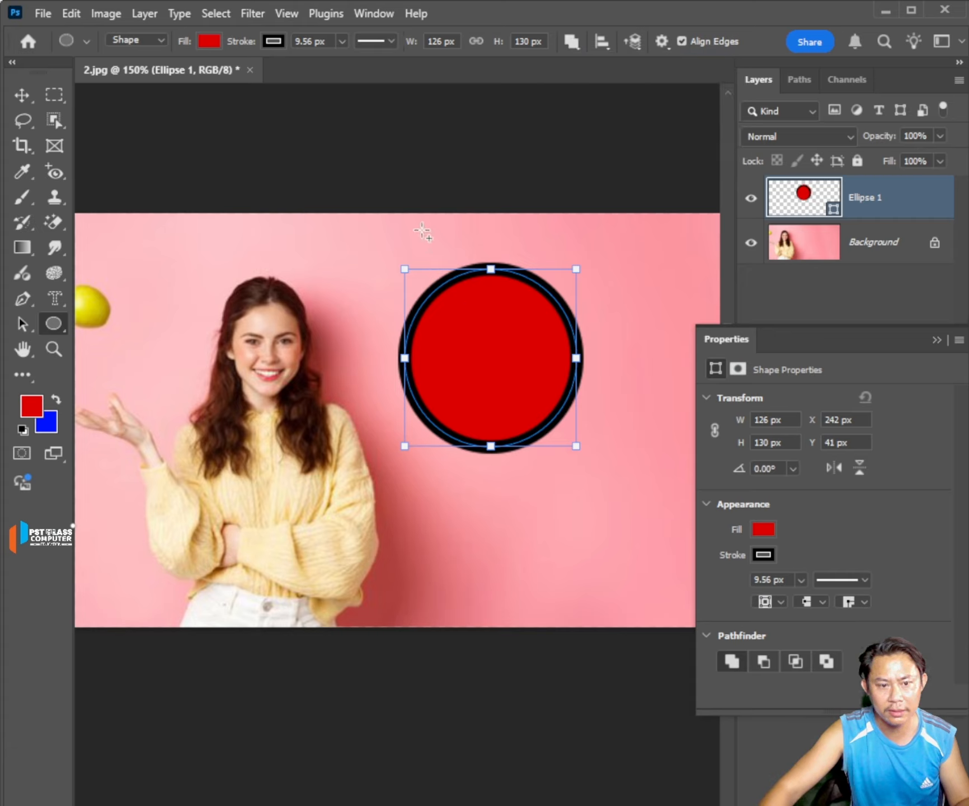
mouse_move(371, 228)
left_mouse_down()
mouse_move(535, 305)
mouse_move(684, 322)
left_mouse_up()
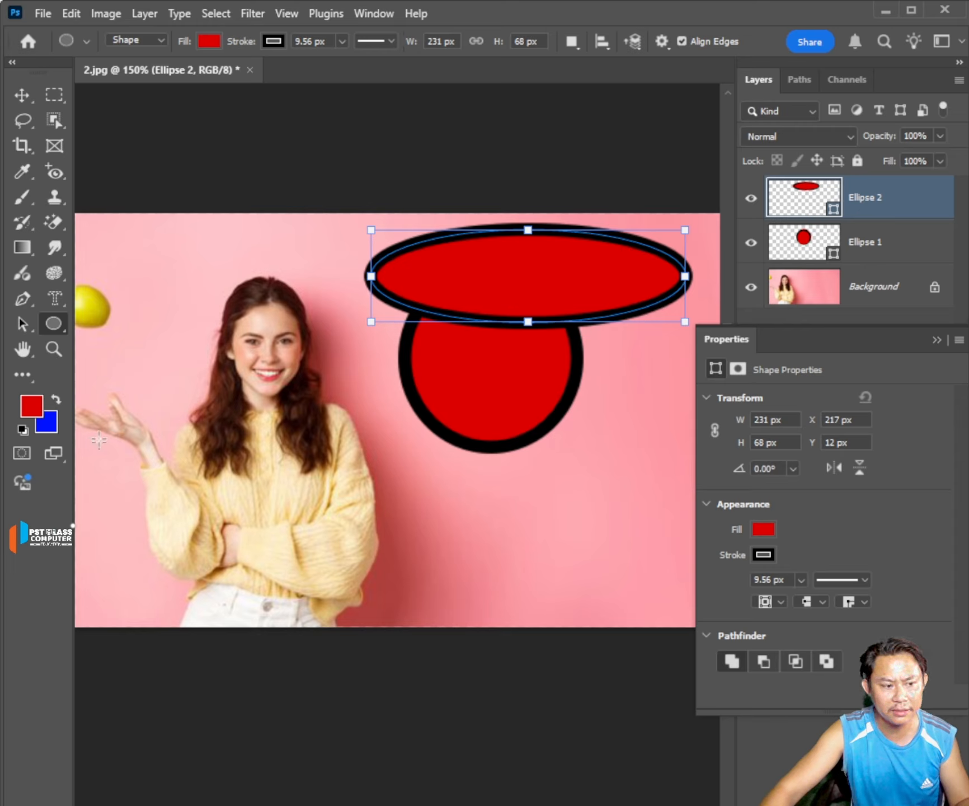
Draw three triangles below and beside the ellipses with the Triangle Tool, making the narrow one about 21 by 74 px.
right_click(53, 324)
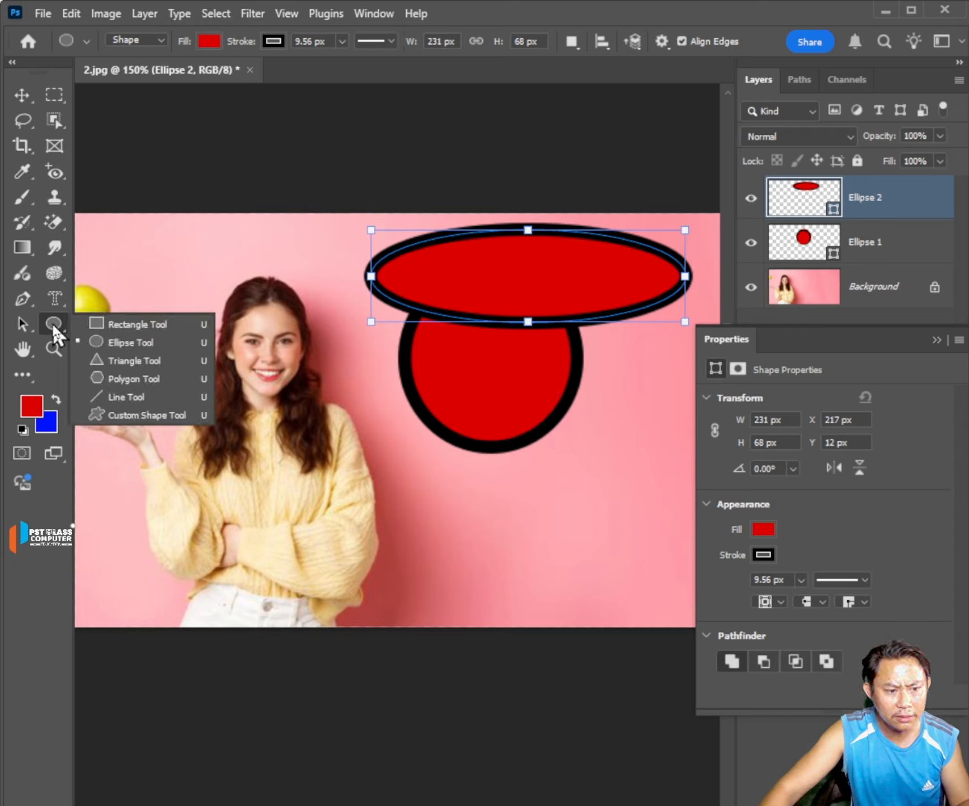
left_click(116, 363)
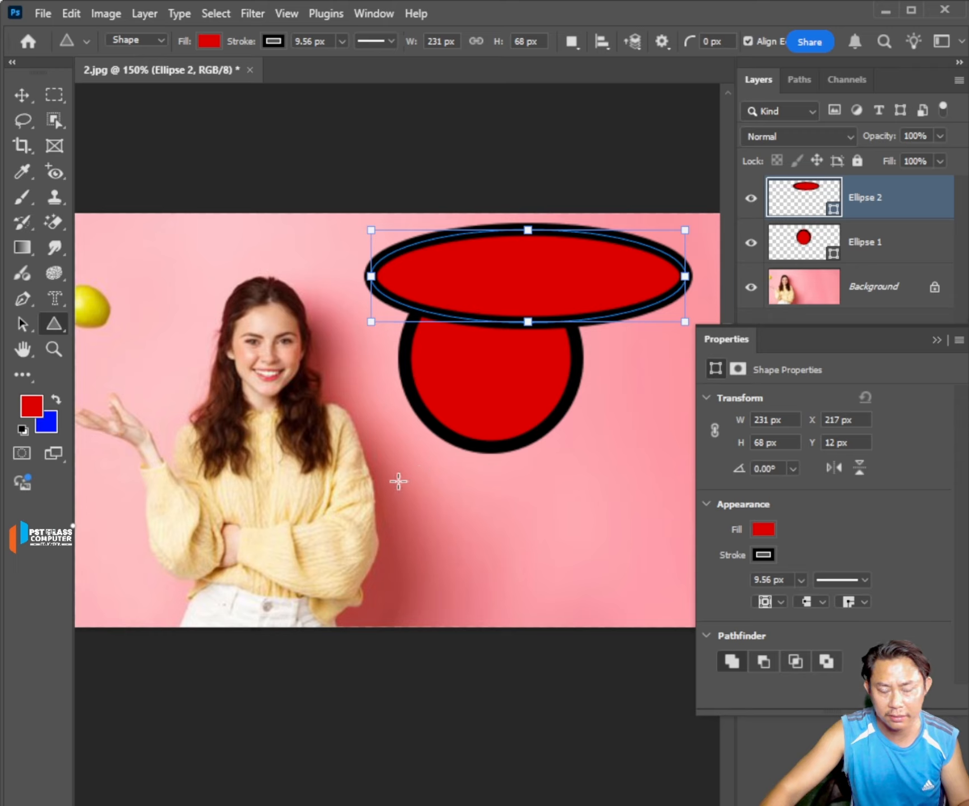
left_click_drag(398, 482, 501, 609)
left_click_drag(546, 467, 613, 525)
left_click_drag(629, 366, 658, 465)
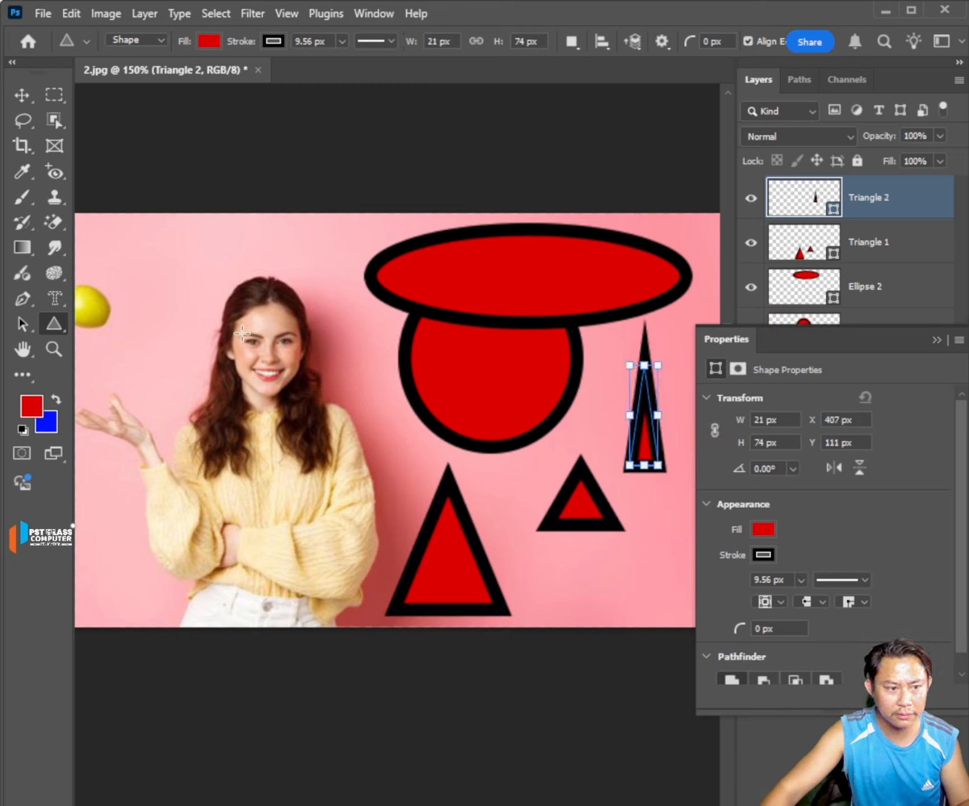
Draw two five-sided polygons on either side of the woman's head, about 59 by 61 px and 78 by 74 px.
right_click(62, 324)
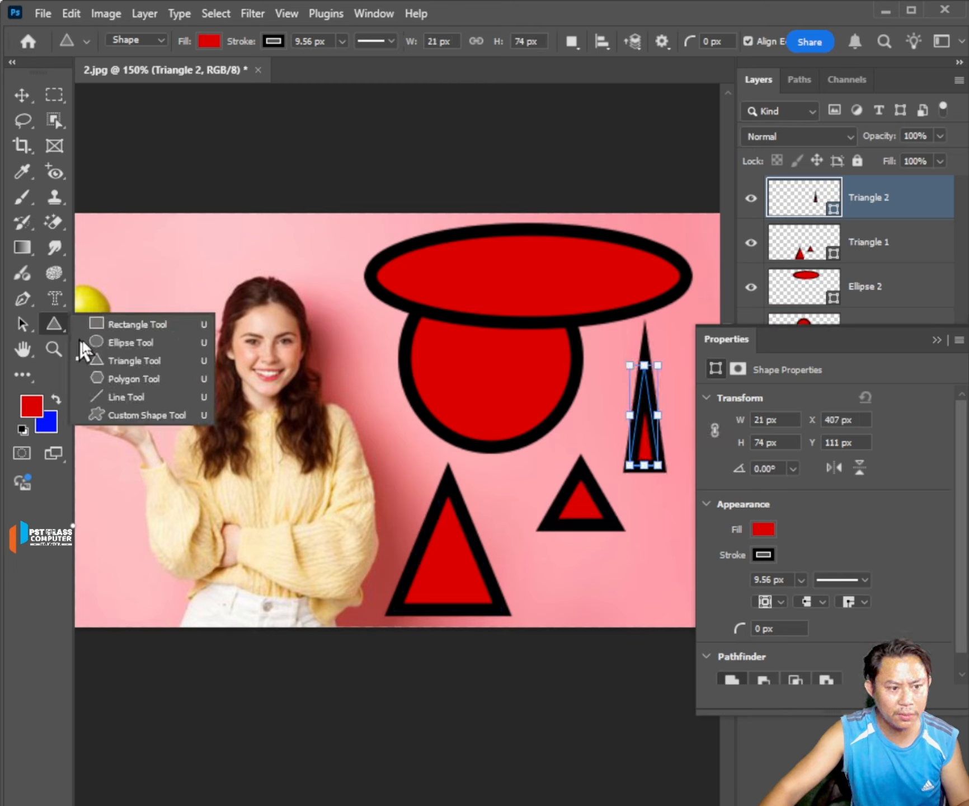
left_click(127, 381)
left_click_drag(155, 257, 235, 338)
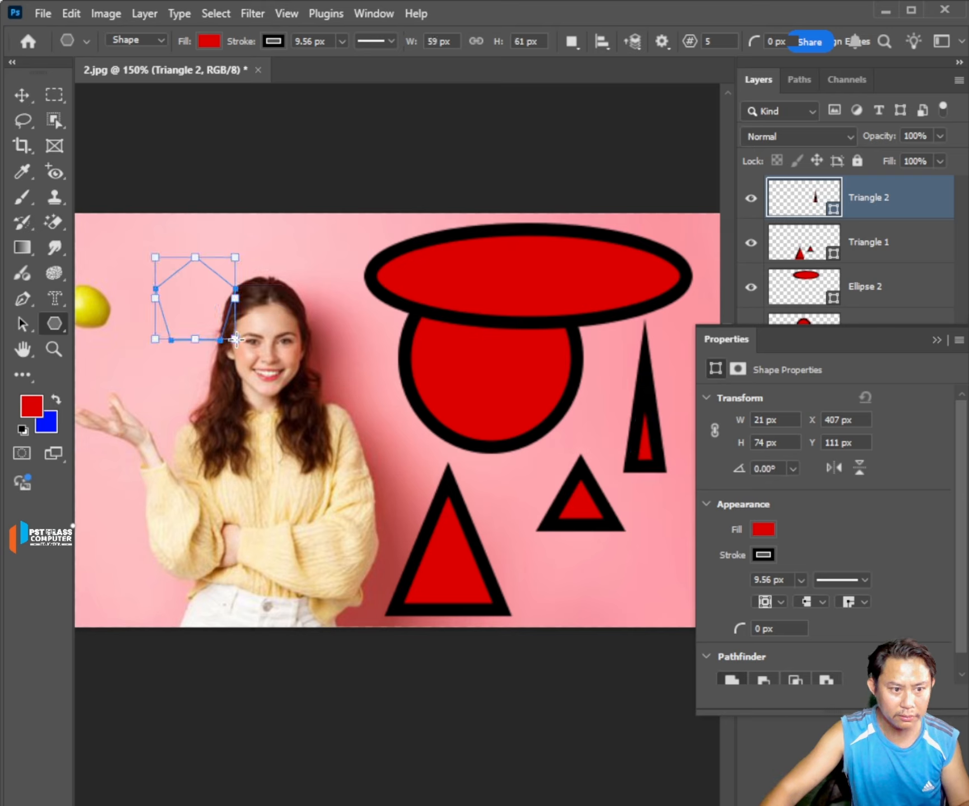
left_click_drag(292, 273, 398, 373)
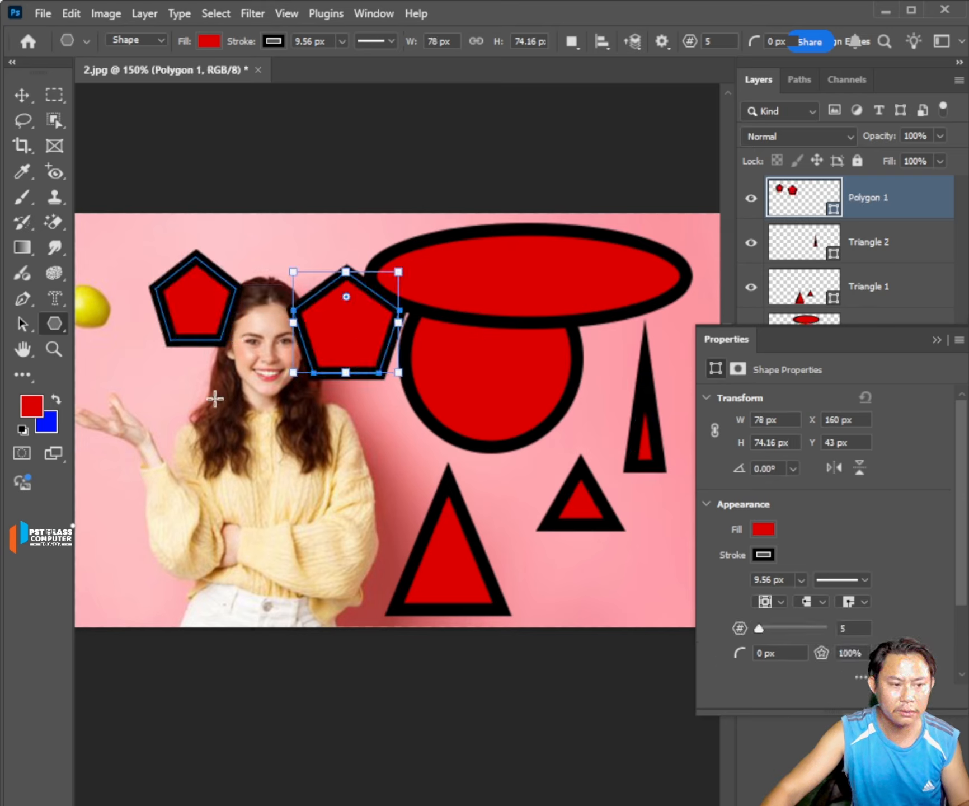
Draw a nearly horizontal line about 218 px long across the woman's chest and view the stroke color options without changing them.
right_click(60, 321)
left_click(108, 404)
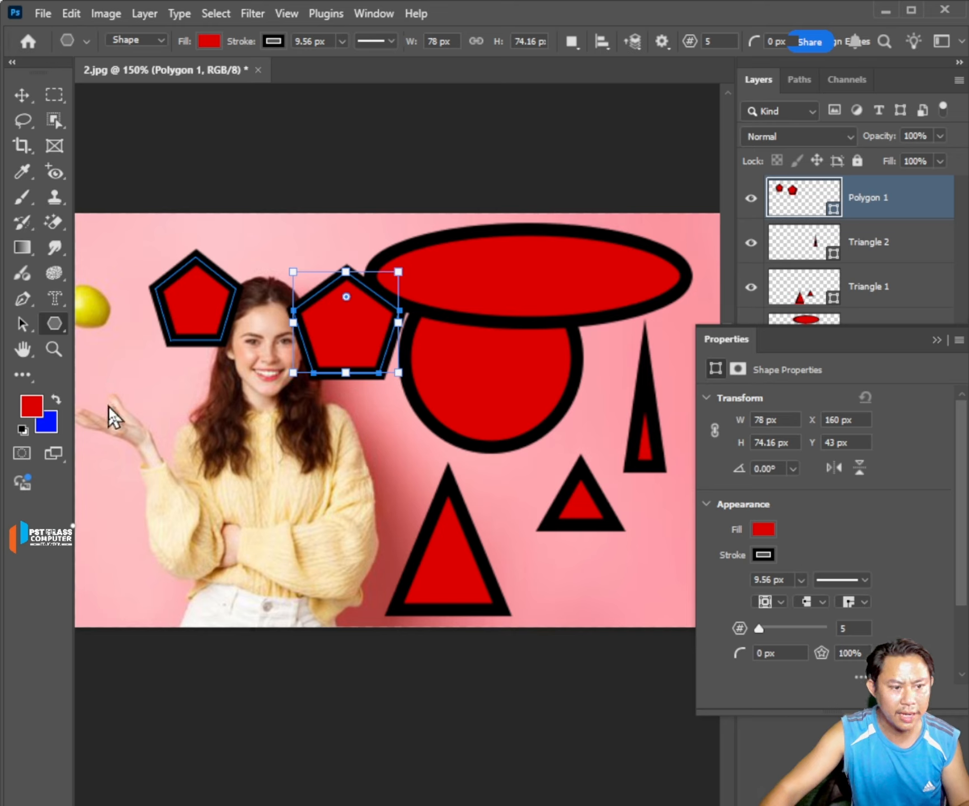
left_click_drag(144, 464, 440, 462)
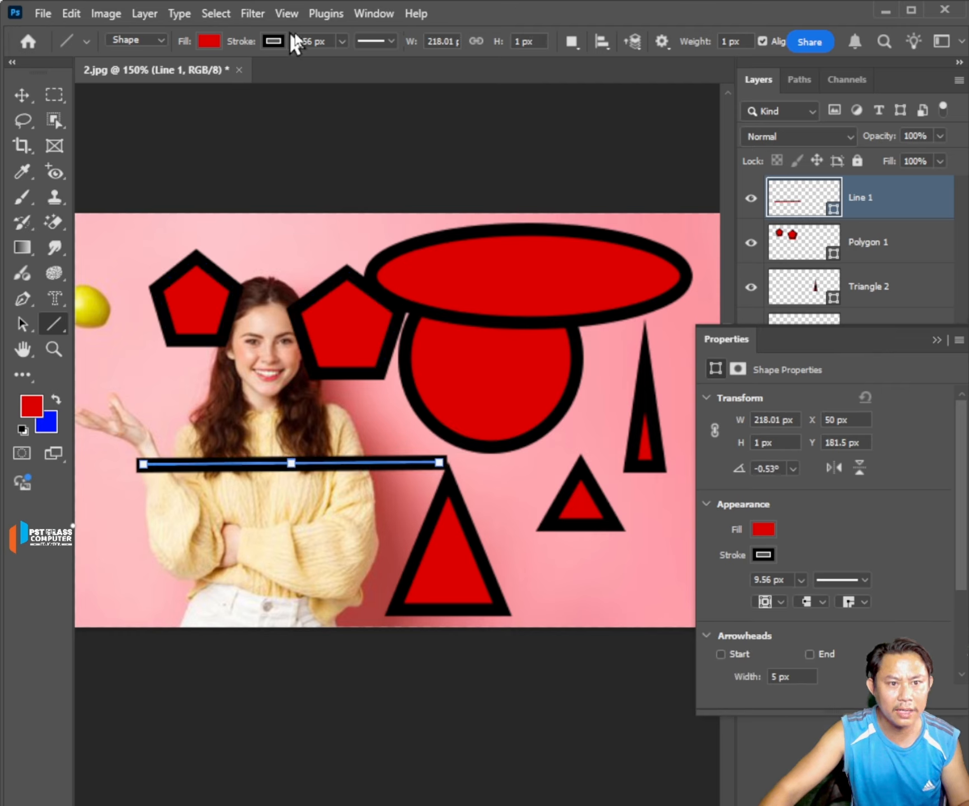
left_click(275, 39)
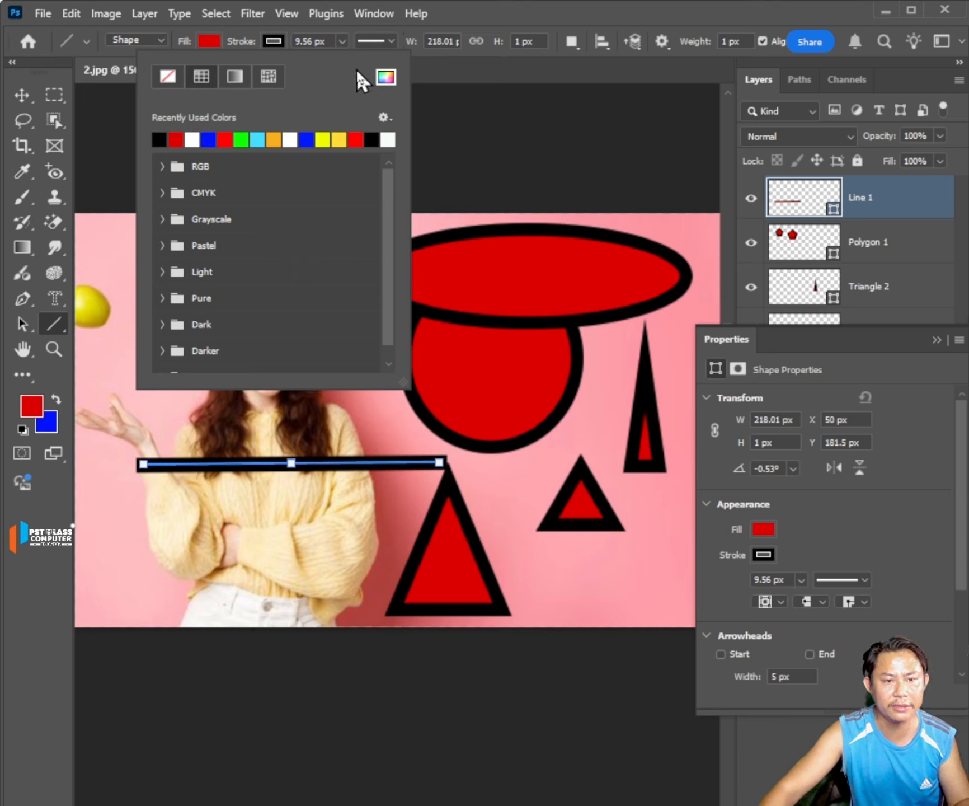
left_click(383, 112)
Activate the Custom Shape Tool and delete all shape layers from Line 1 to Ellipse 1, keeping only the Background.
right_click(65, 322)
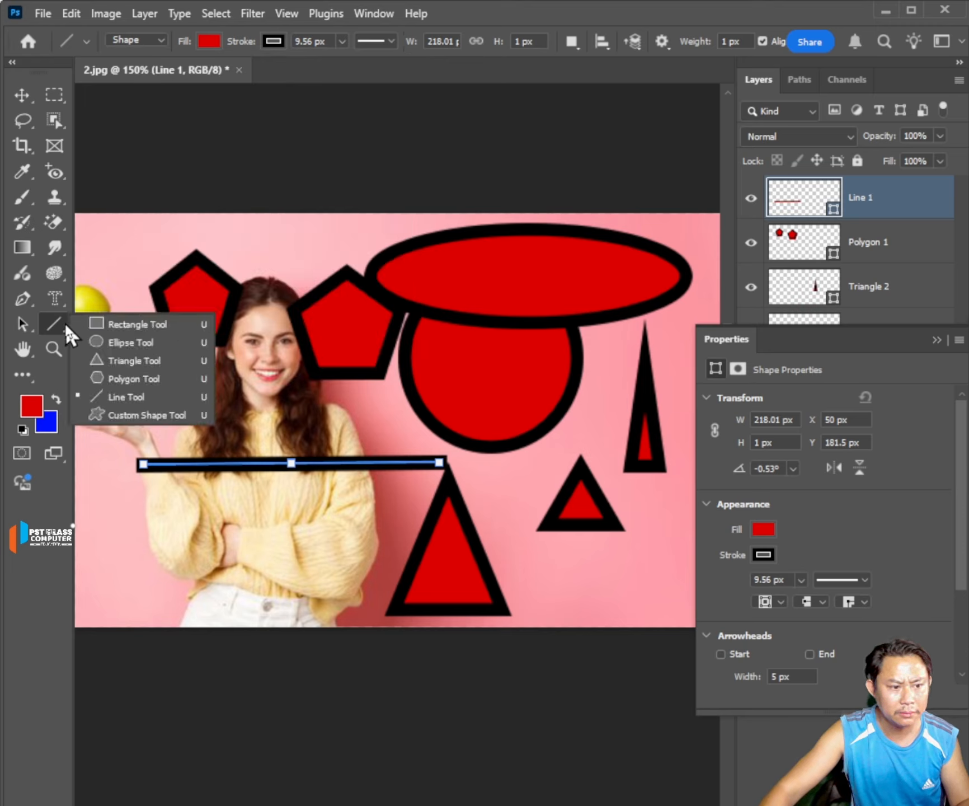
left_click(135, 416)
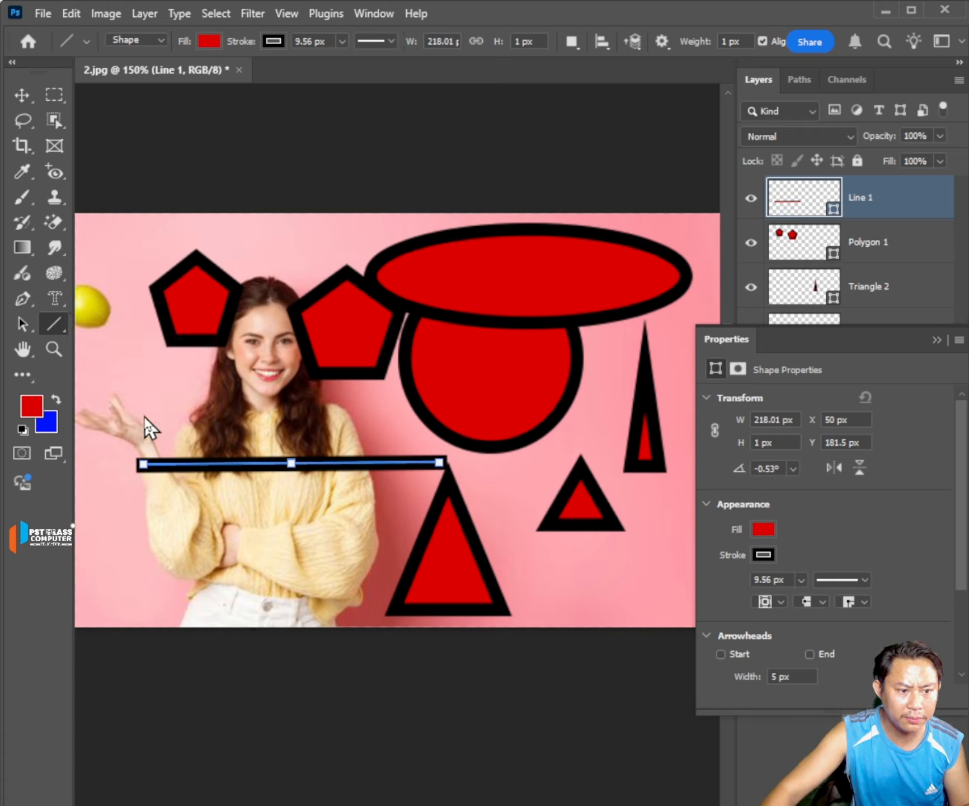
left_click(935, 341)
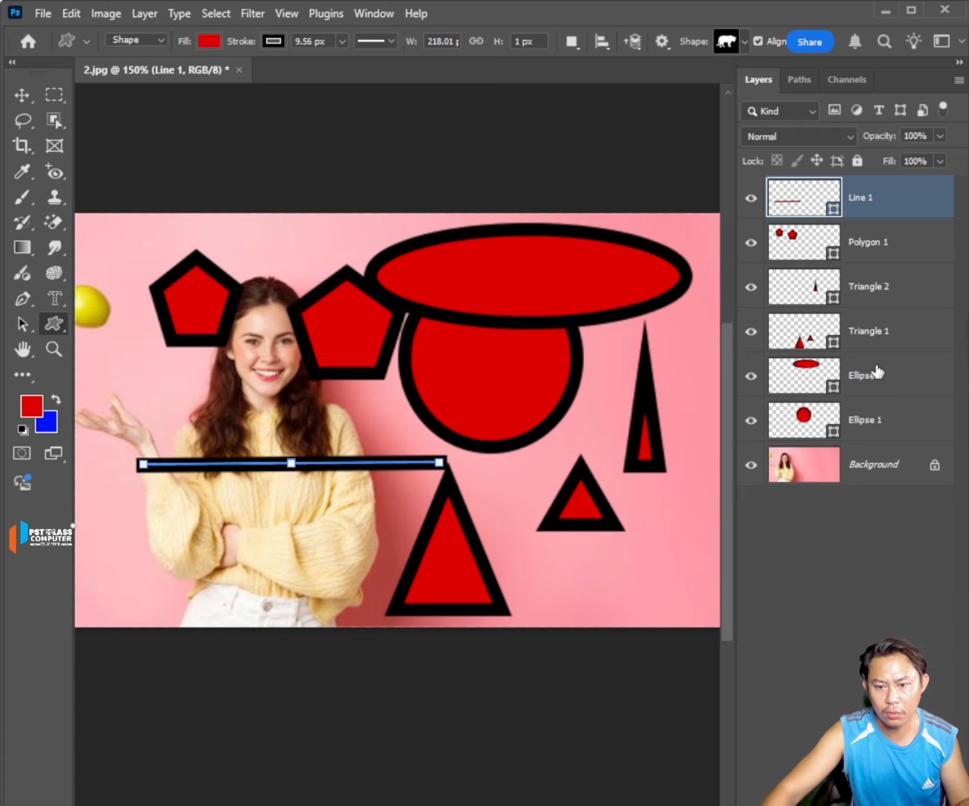
left_click(892, 422, "shift")
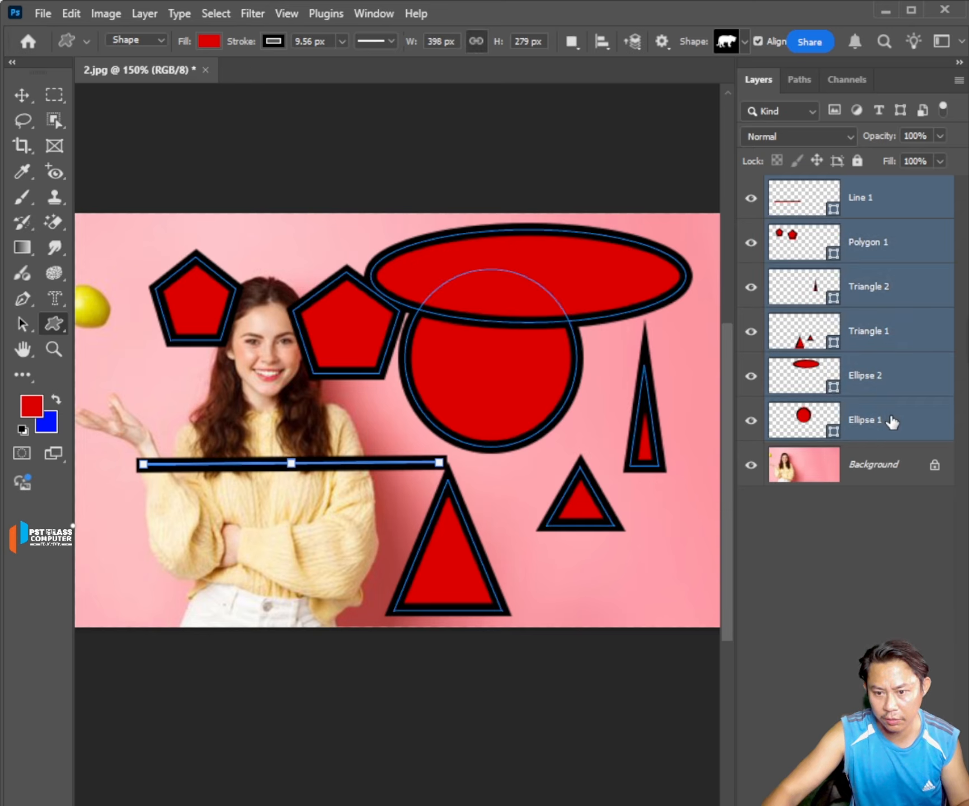
key("Delete")
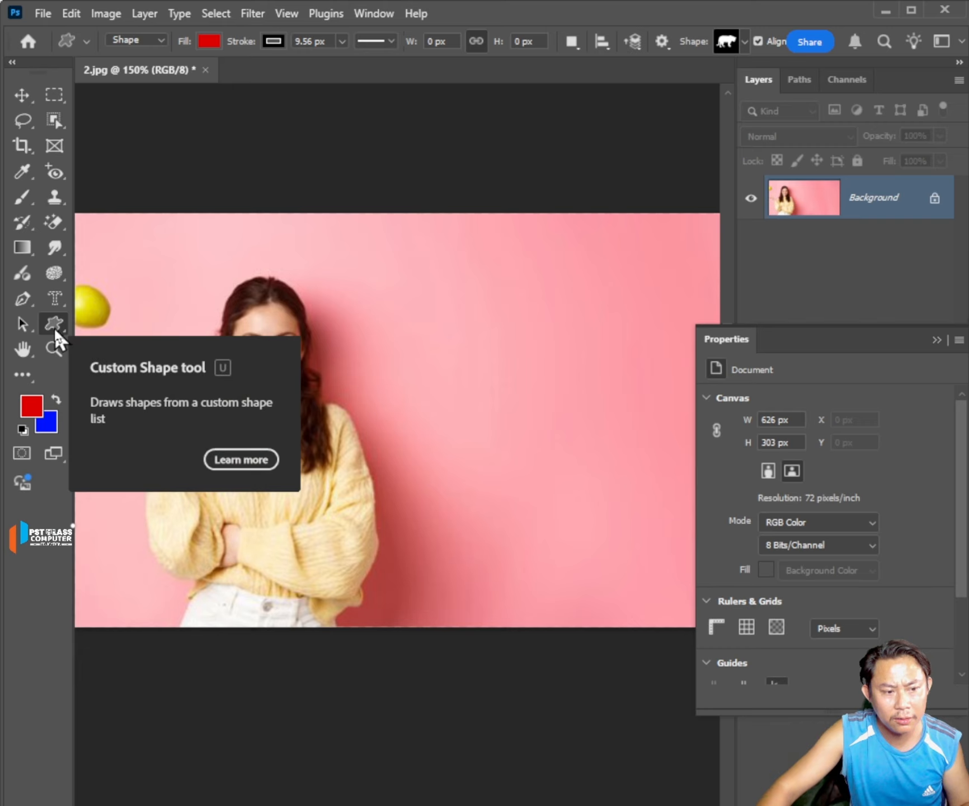
Draw an elephant from the Wild Animals custom shapes beside the woman, about 126 by 132 px.
left_click(744, 41)
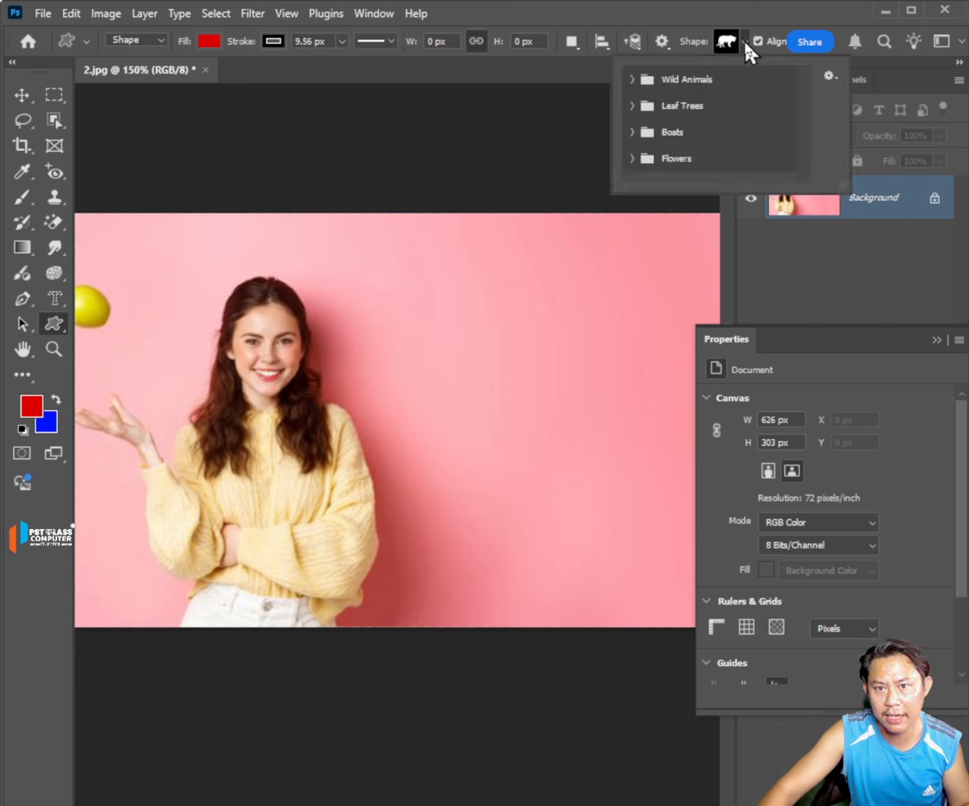
left_click(632, 82)
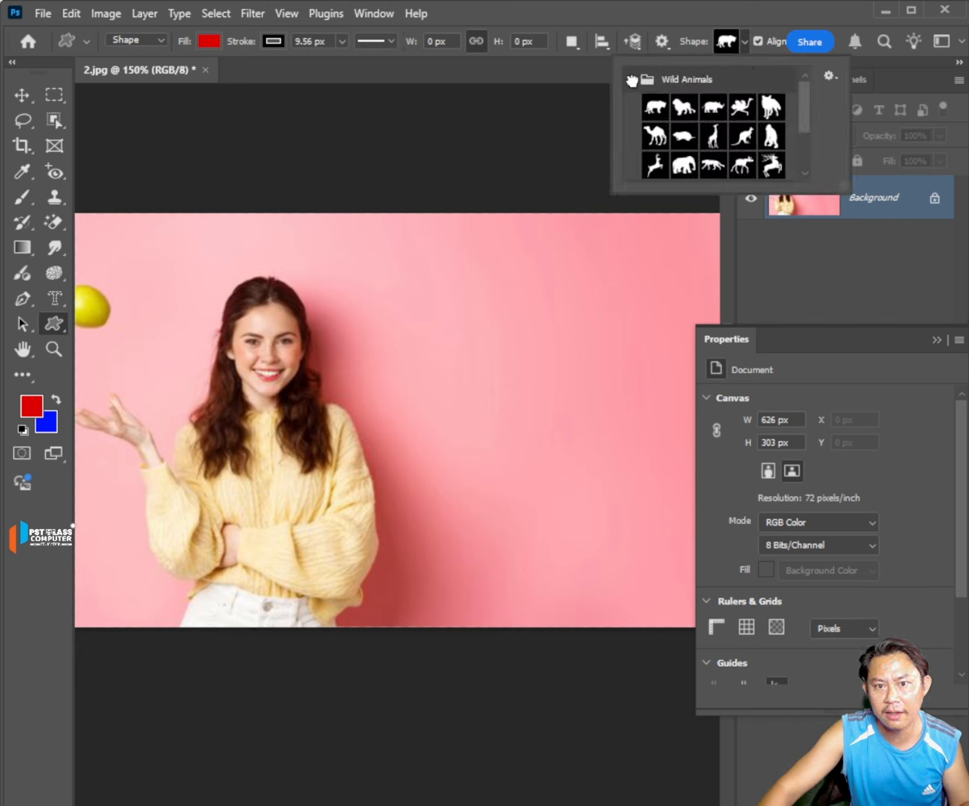
scroll(721, 148, "down", 2)
scroll(720, 150, "up", 2)
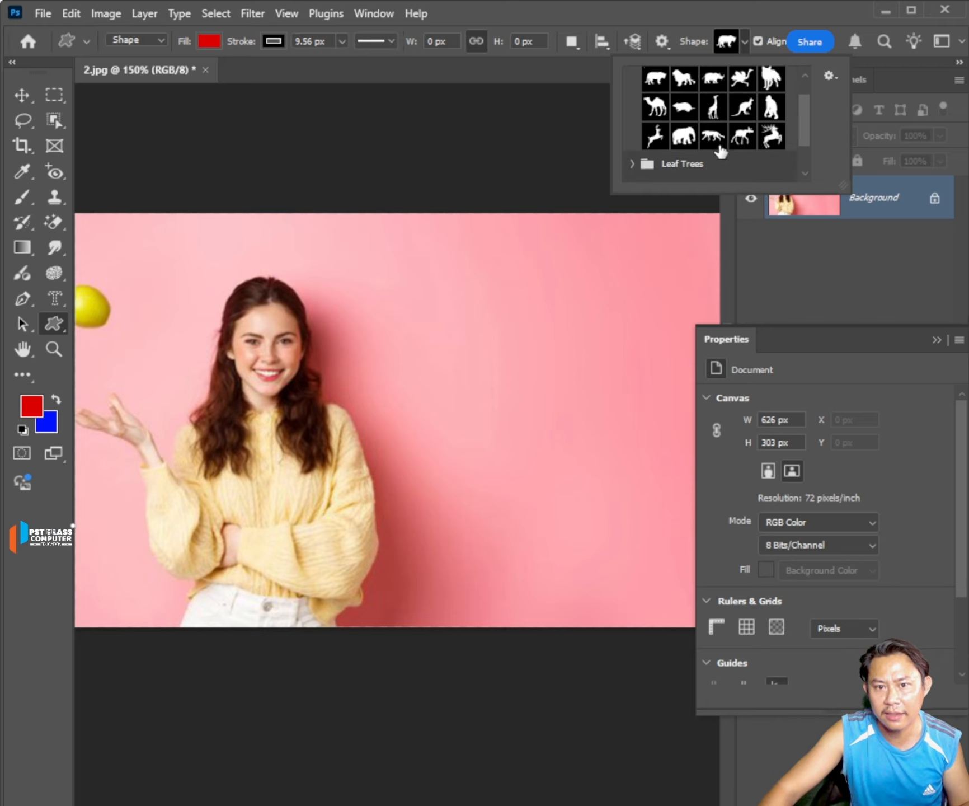
left_click(683, 135)
left_click_drag(412, 283, 583, 460)
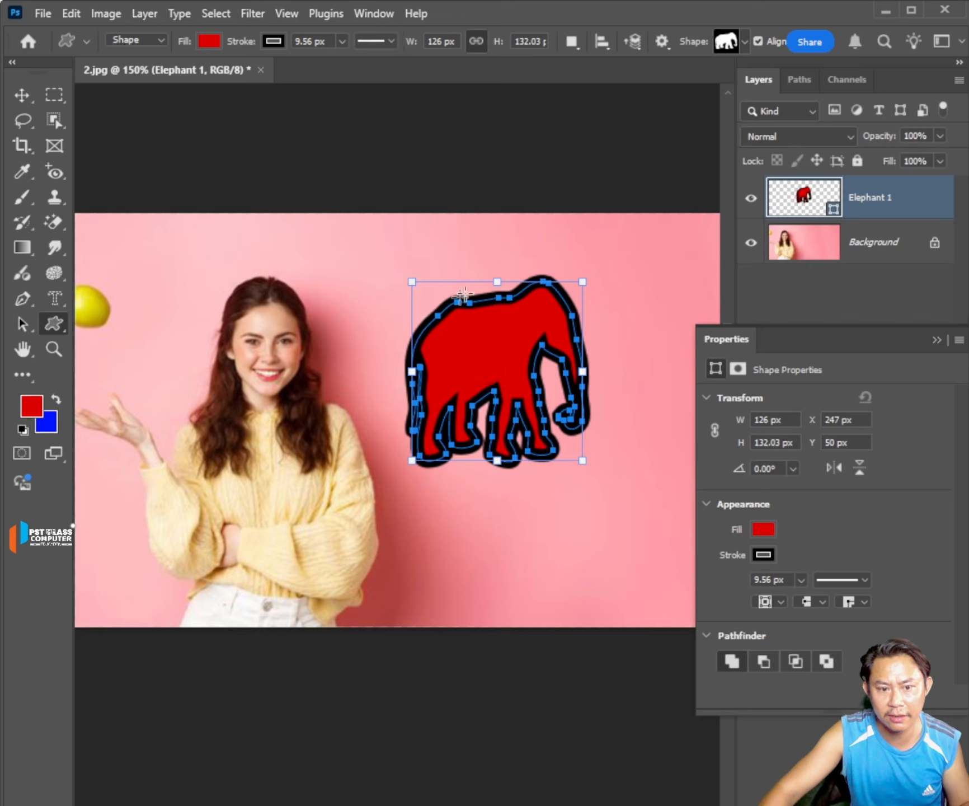
Draw a stag custom shape about 99 by 65 px beside the woman's head and hide the Elephant 1 layer.
left_click(743, 45)
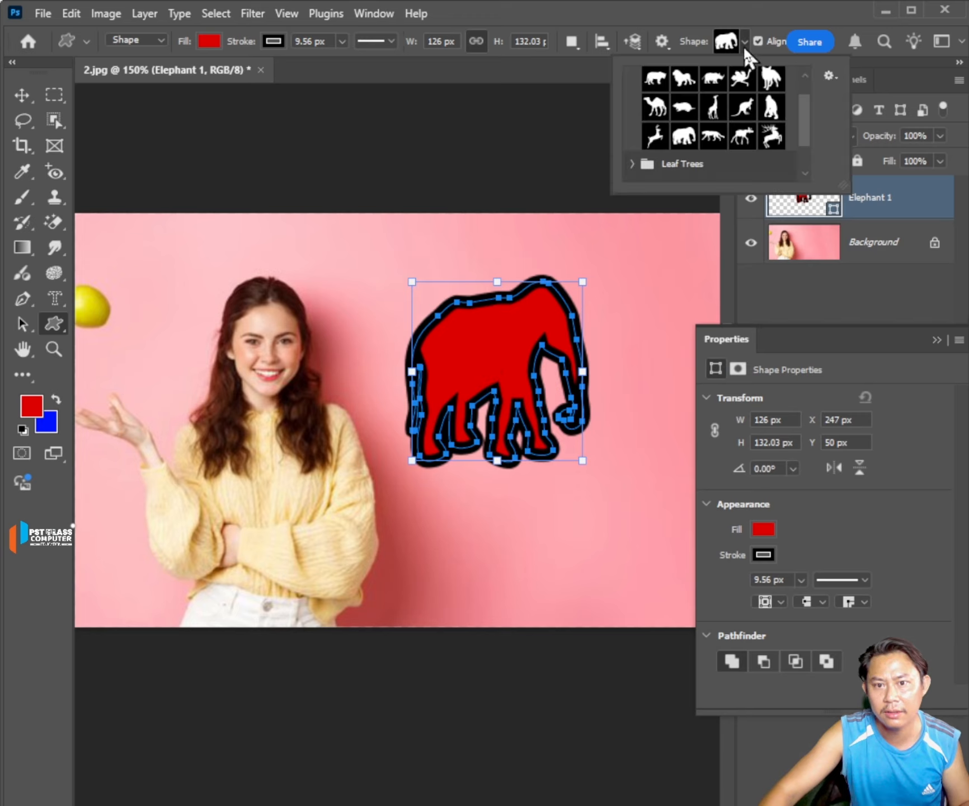
left_click(771, 136)
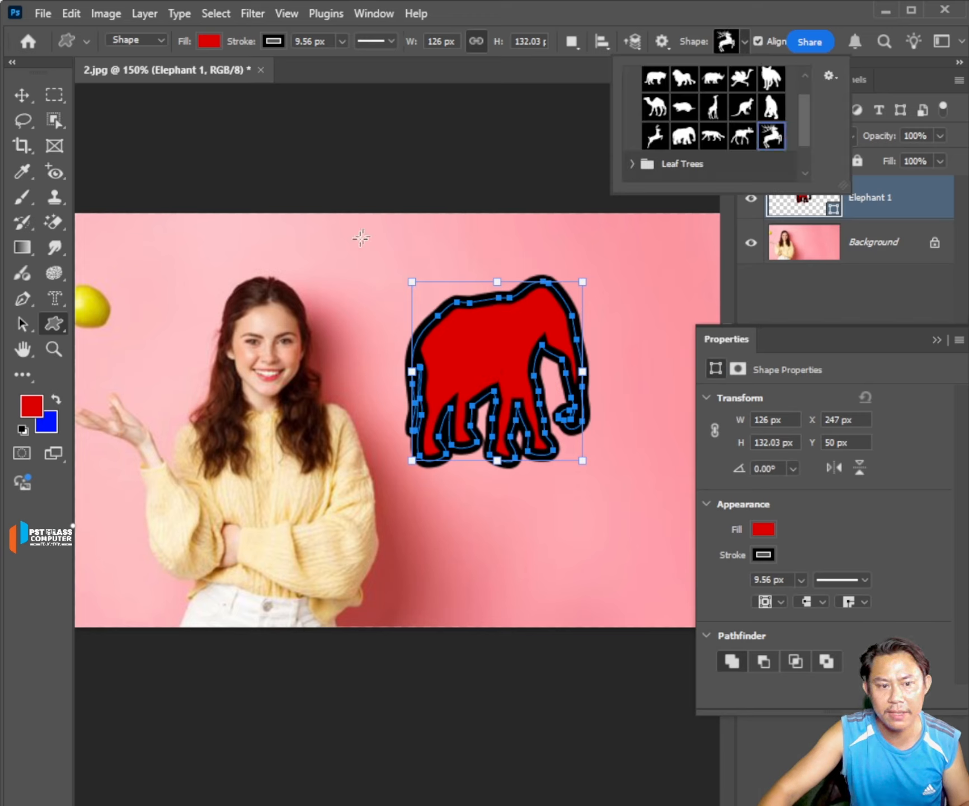
left_click_drag(327, 260, 460, 347)
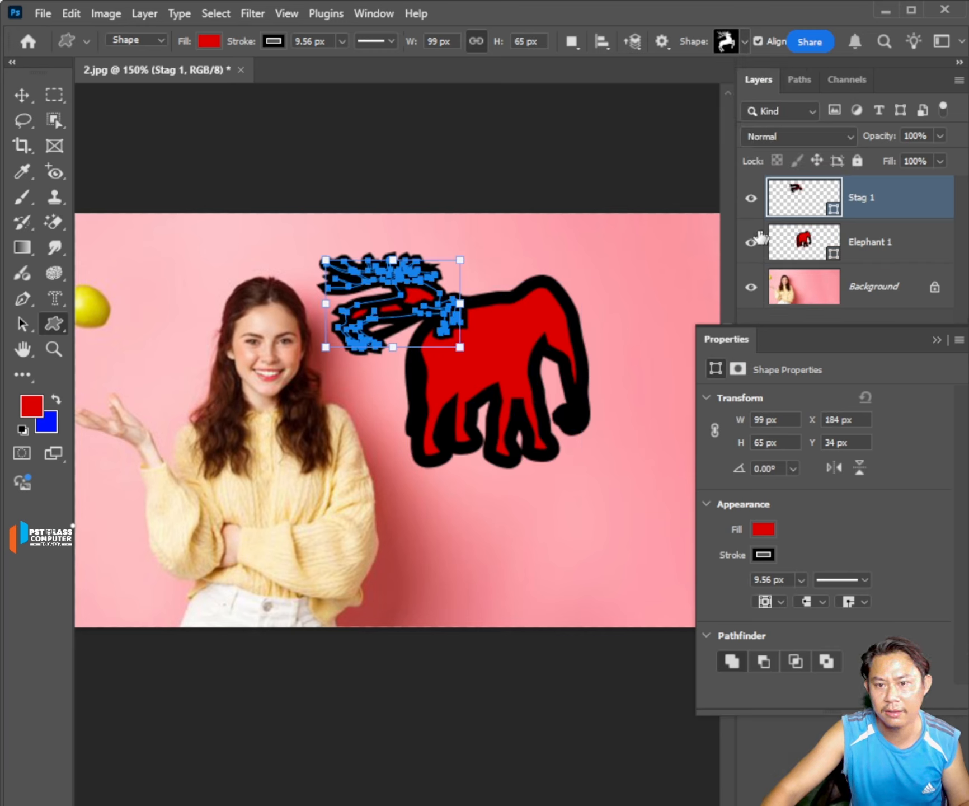
left_click(750, 243)
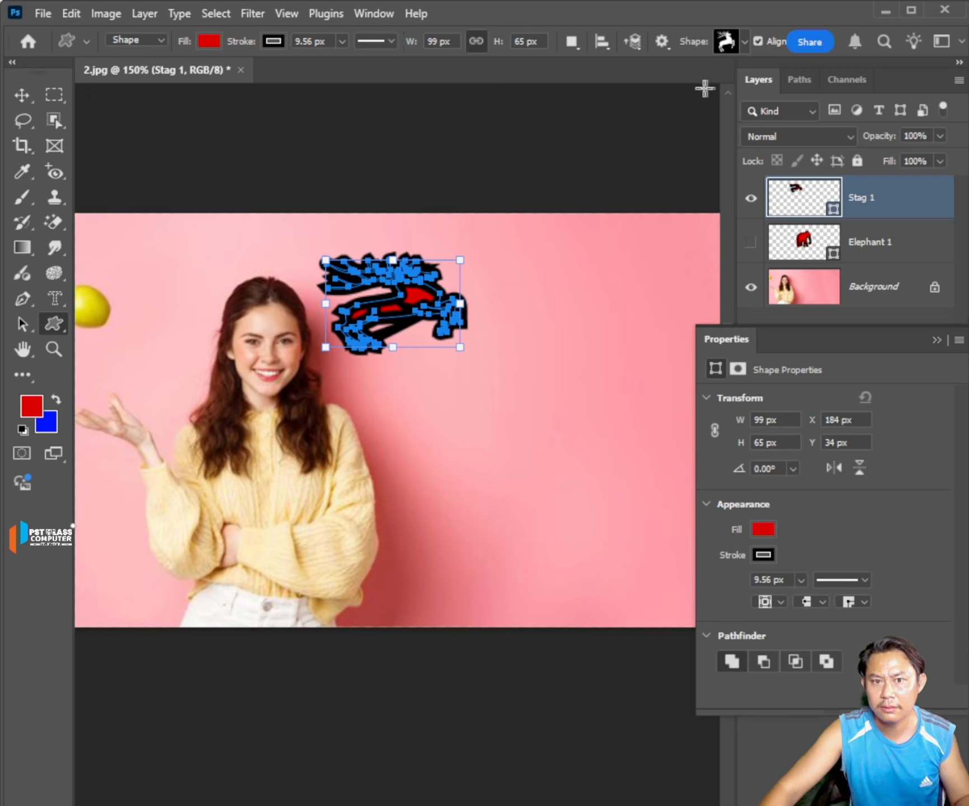
Draw an olive tree from the Leaf Trees custom shapes below the stag, about 92 by 147 px.
left_click(750, 40)
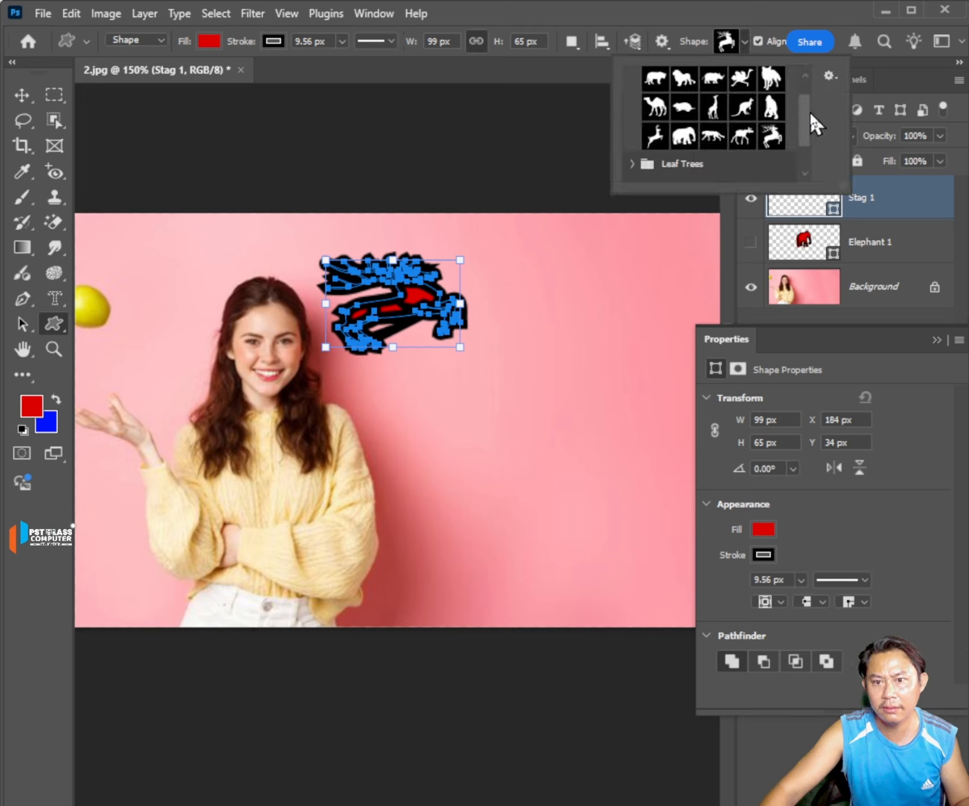
left_click_drag(809, 111, 807, 170)
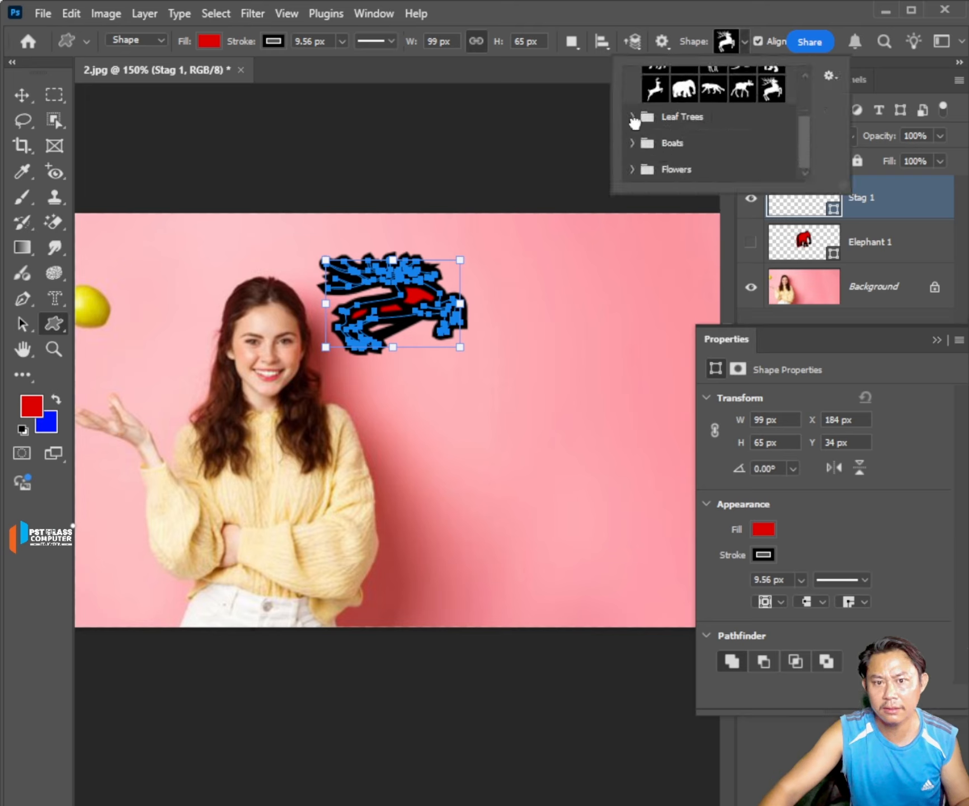
left_click(633, 118)
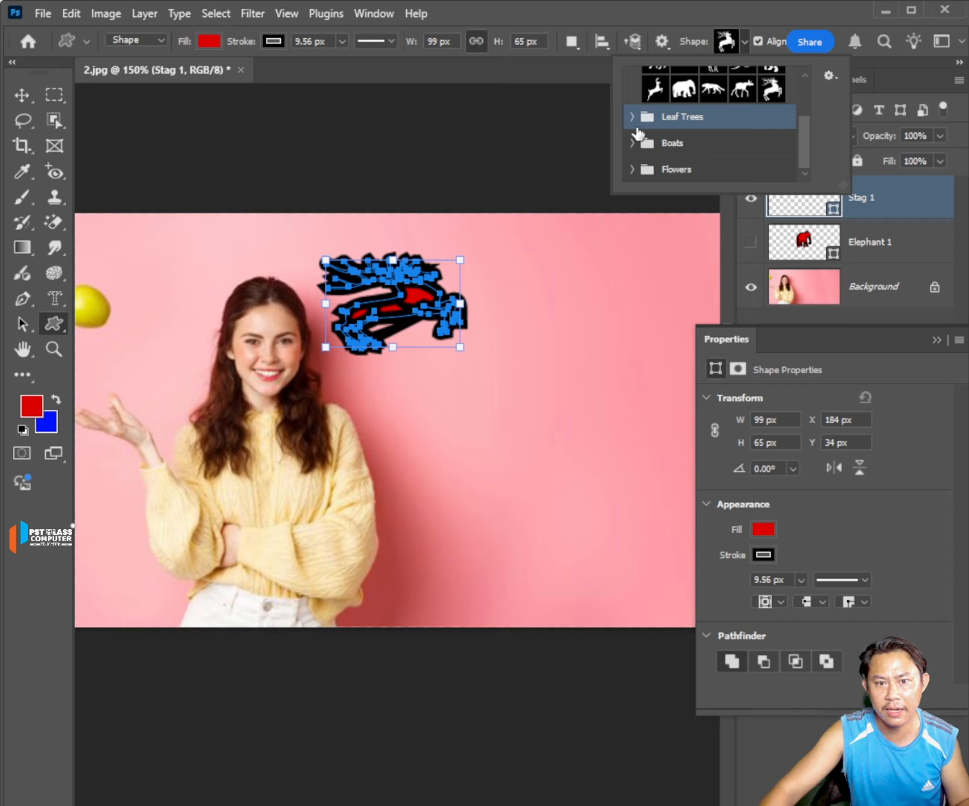
left_click(632, 116)
scroll(721, 147, "down", 1)
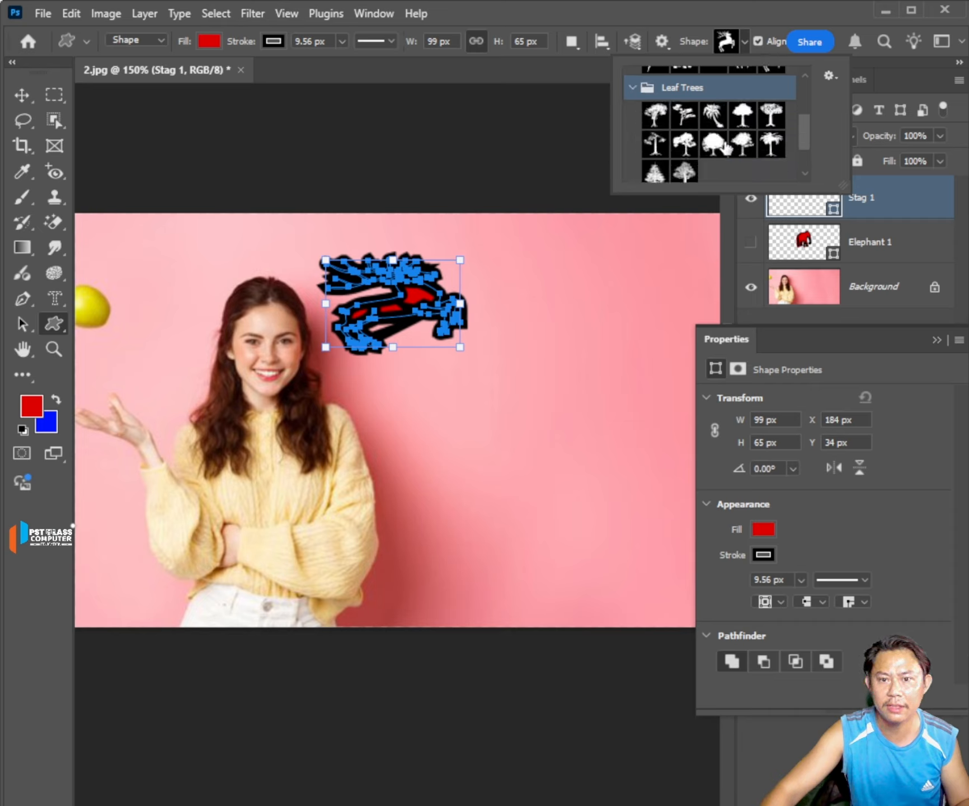
left_click(742, 116)
left_click_drag(469, 379, 595, 579)
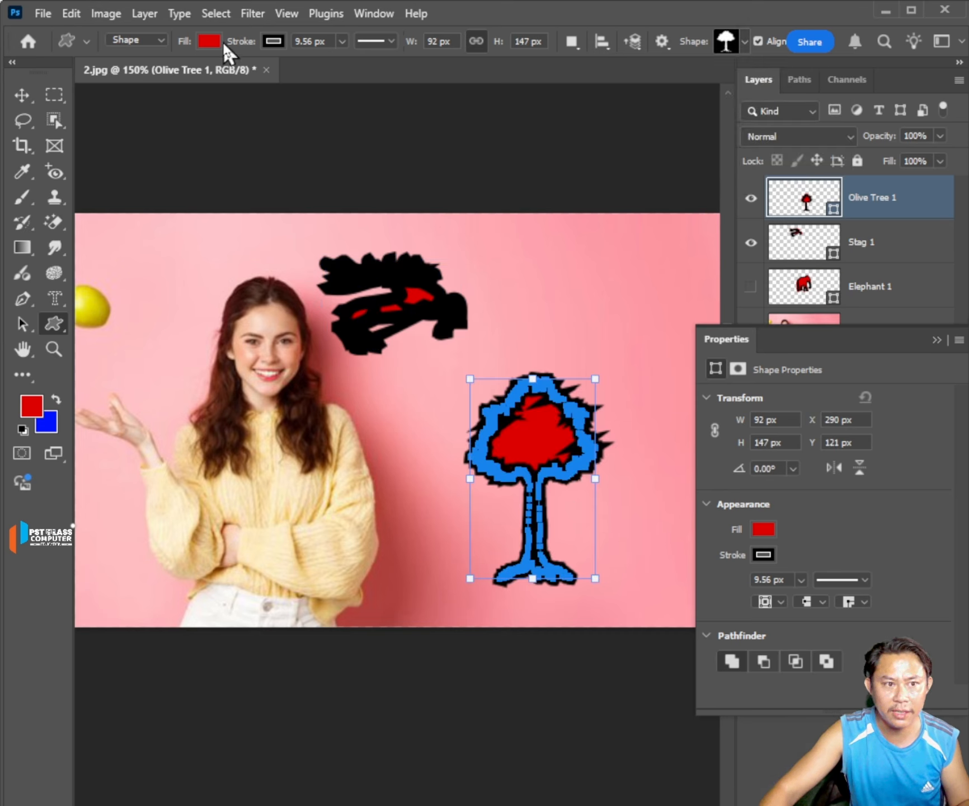
Set the olive tree's fill to bright green, keep its stroke color and collapse the shape properties.
left_click(209, 42)
left_click(175, 141)
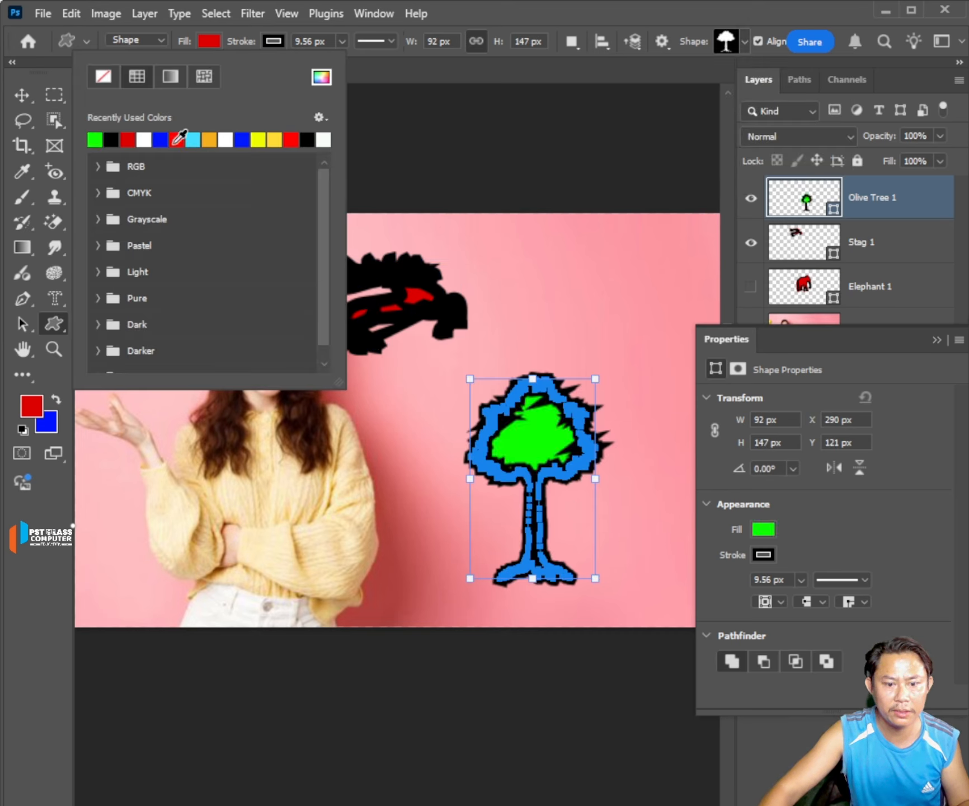
left_click(273, 44)
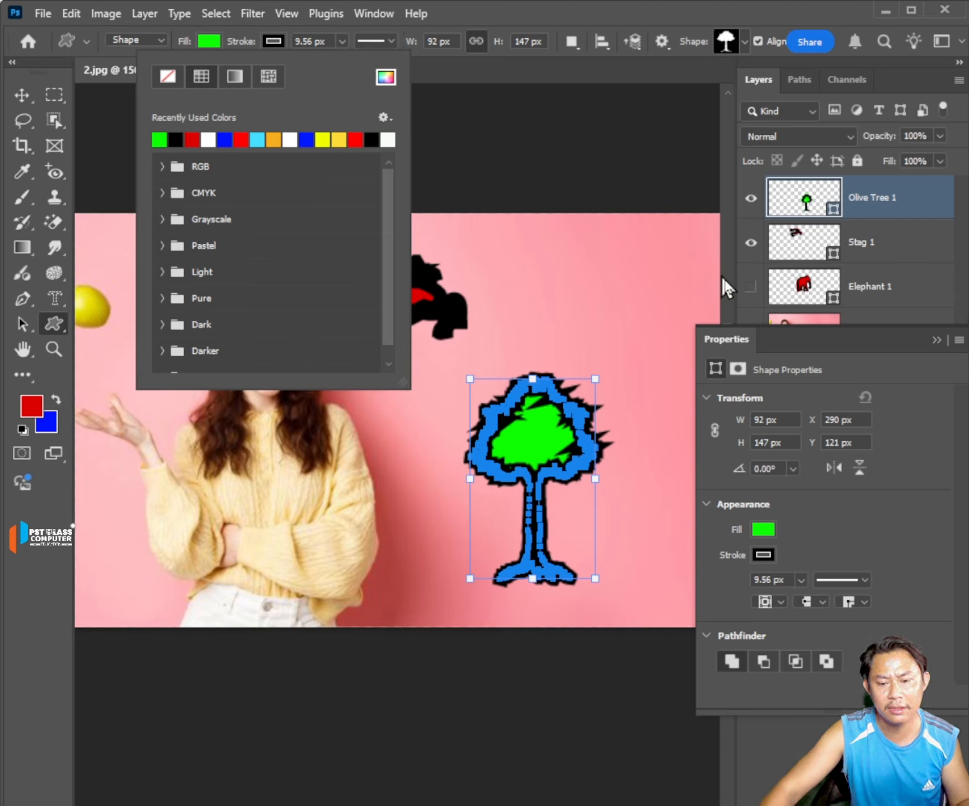
left_click(793, 336)
left_click(938, 340)
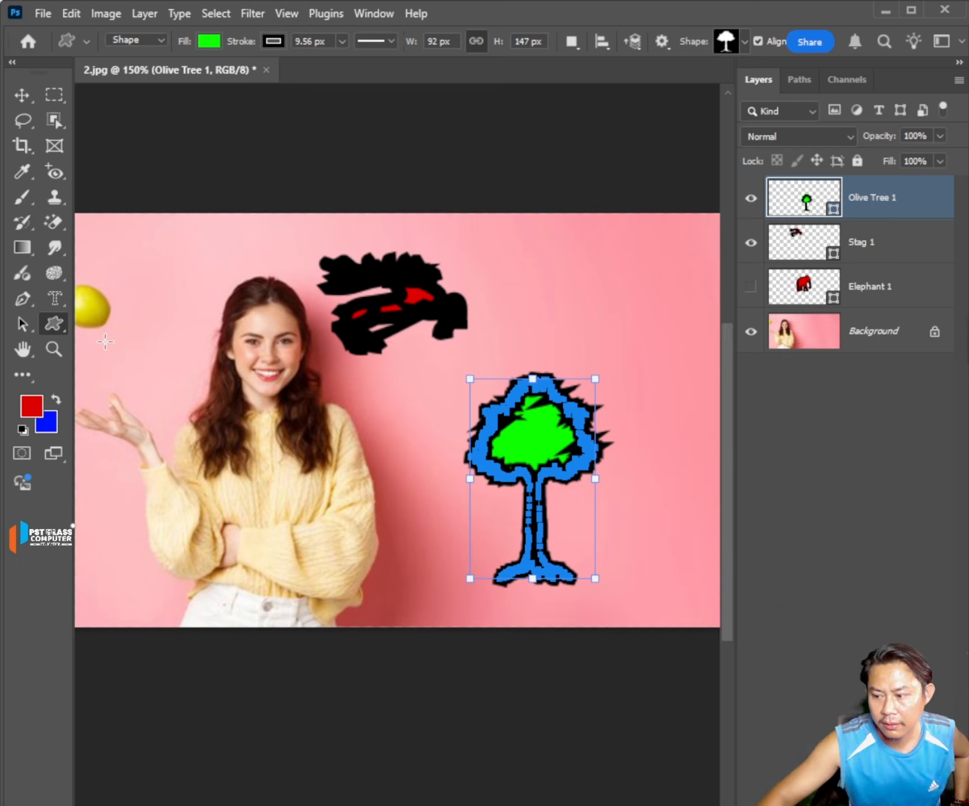